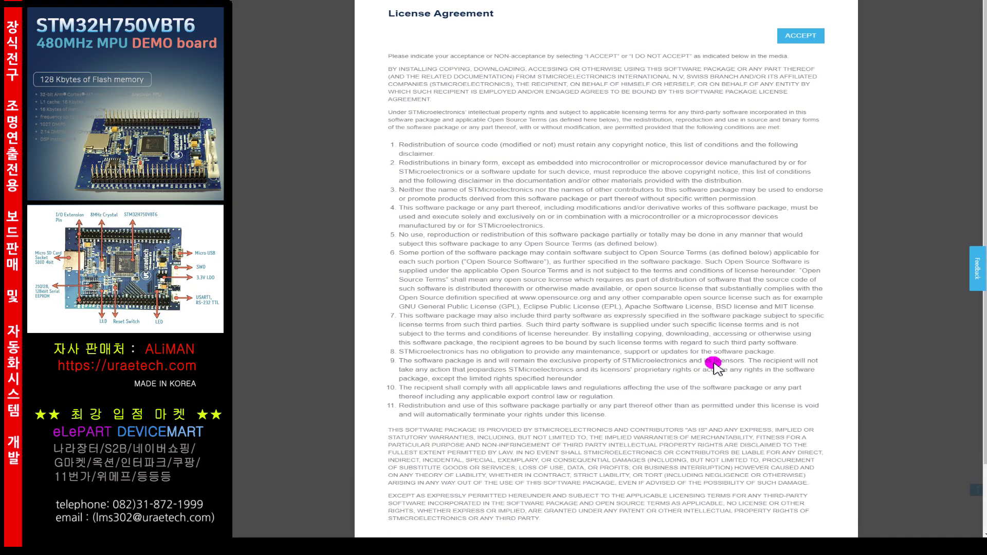
# Scroll to the end of the STM32CubeIDE licence agreement and accept it
pyautogui.scroll(-2, 646, 290)
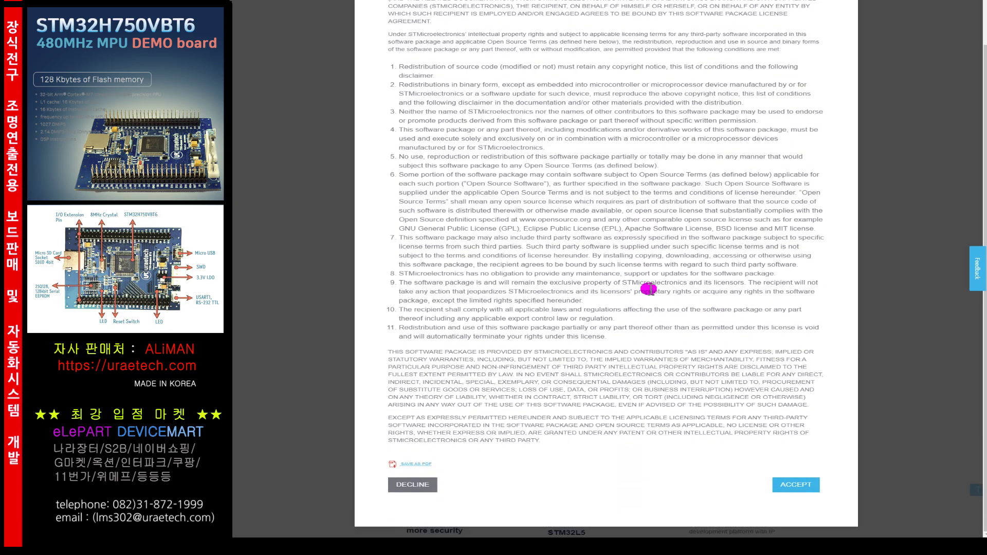
pyautogui.click(796, 486)
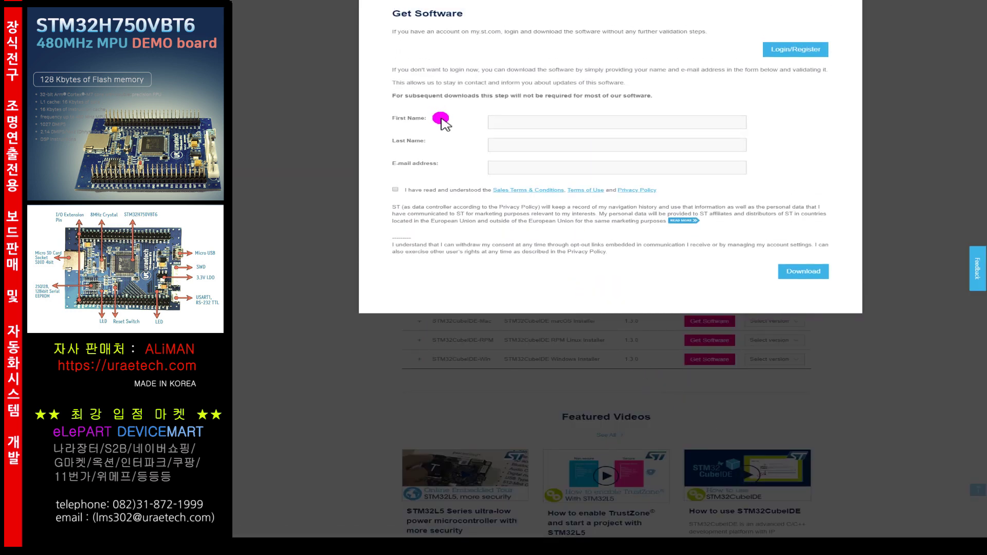
# Attempt a myST login with Remember me ticked, then open the Create Account form
pyautogui.click(600, 121)
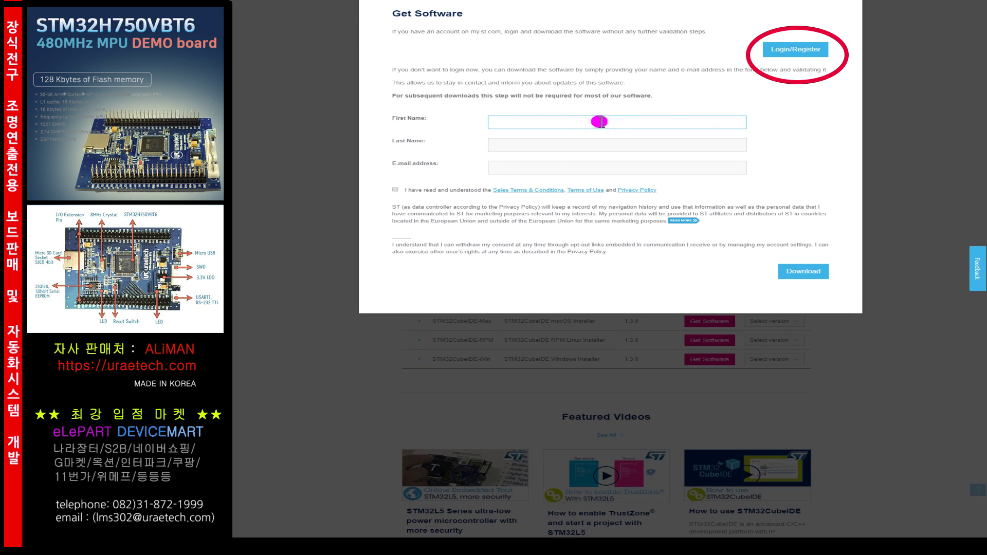
pyautogui.click(779, 51)
pyautogui.click(445, 89)
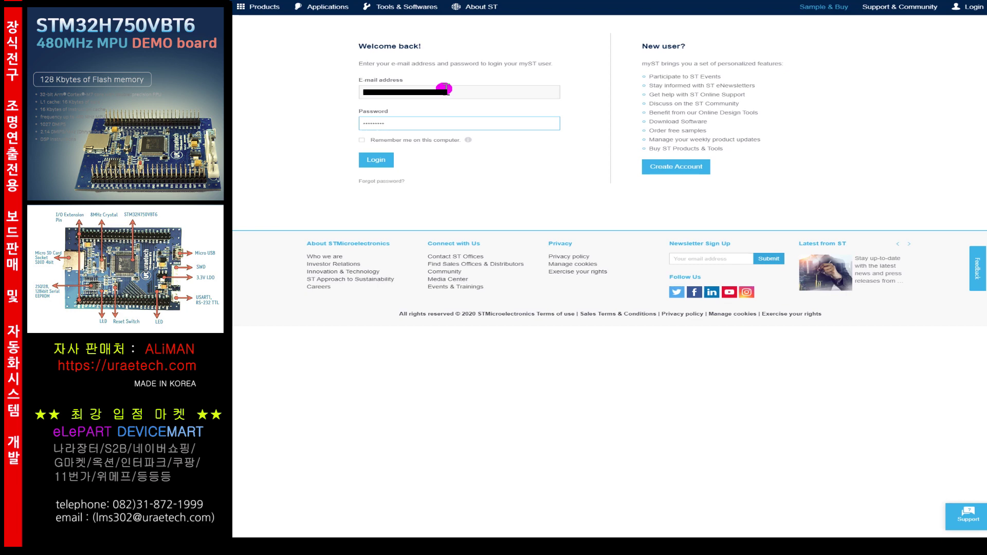
pyautogui.click(362, 140)
pyautogui.click(378, 161)
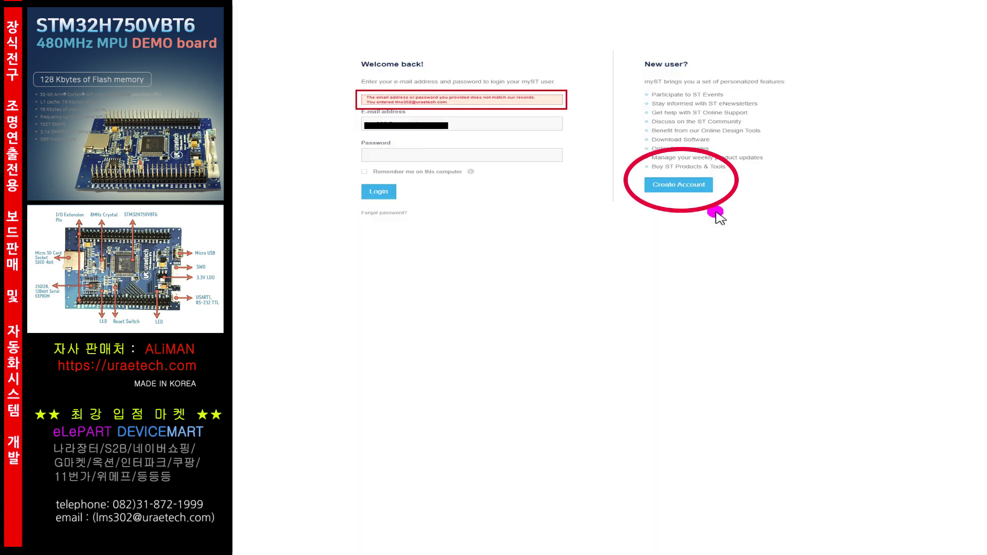
pyautogui.click(693, 186)
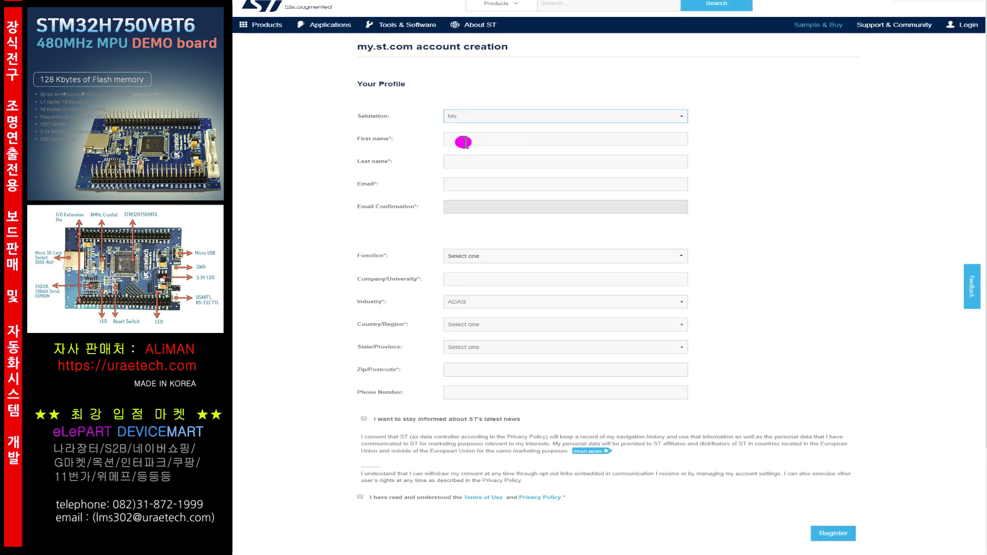
# Enter the first name, last name, and pasted e-mail address with its confirmation
pyautogui.click(471, 140)
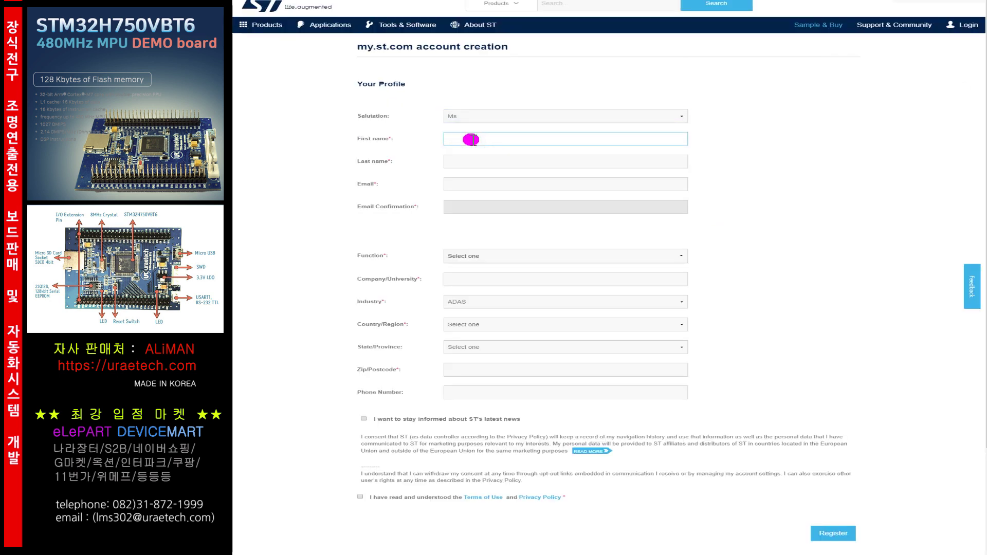
pyautogui.write('young.s')
pyautogui.click(494, 161)
pyautogui.write('LEE')
pyautogui.click(483, 185)
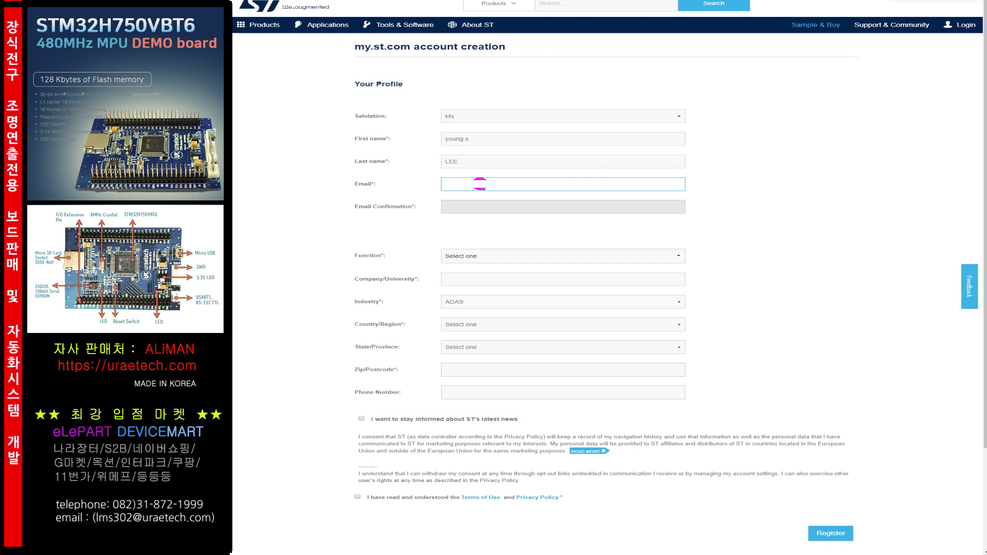
pyautogui.hotkey('ctrl', 'v')
pyautogui.press('Tab')
pyautogui.hotkey('alt', 'Down')
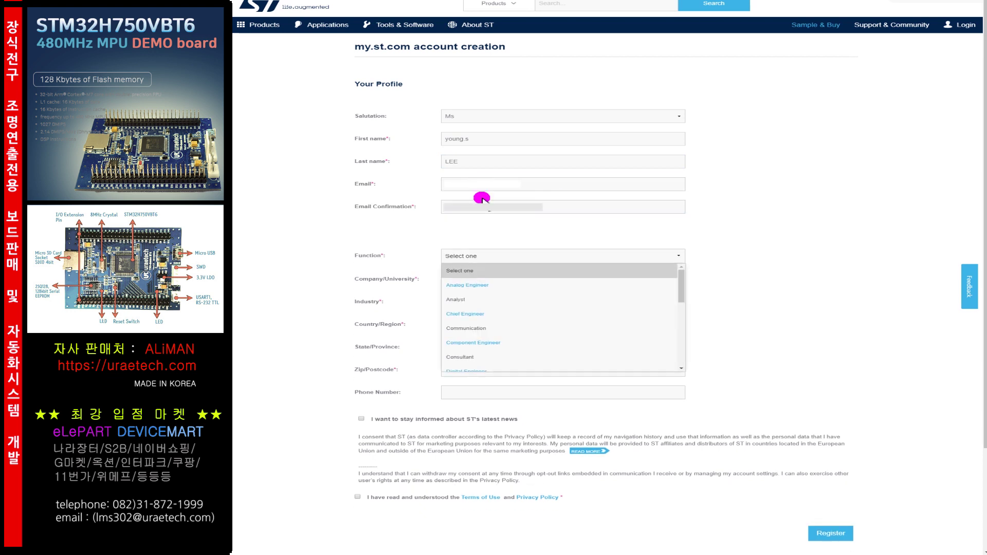
pyautogui.click(480, 206)
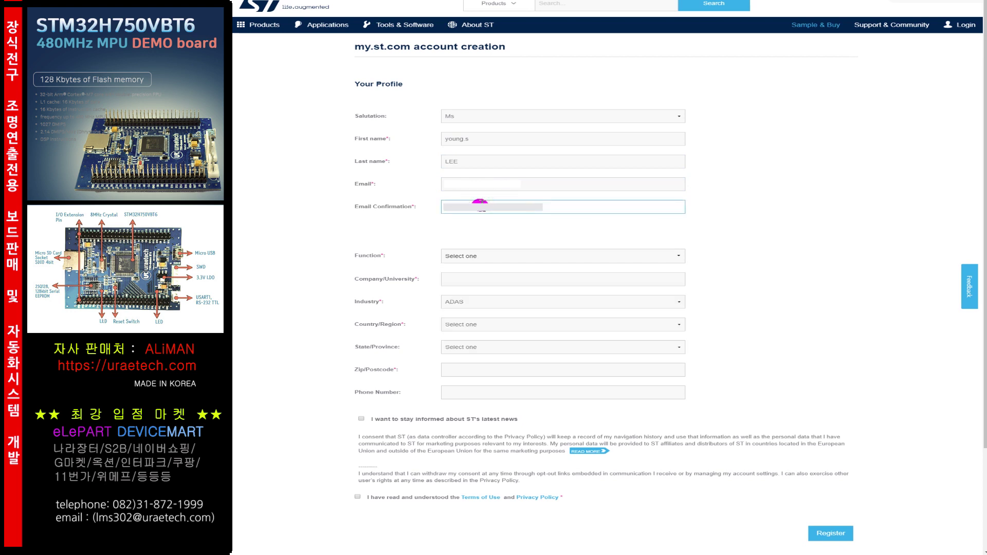
# Choose Test Engineer as the function and fill in the company/university
pyautogui.click(485, 255)
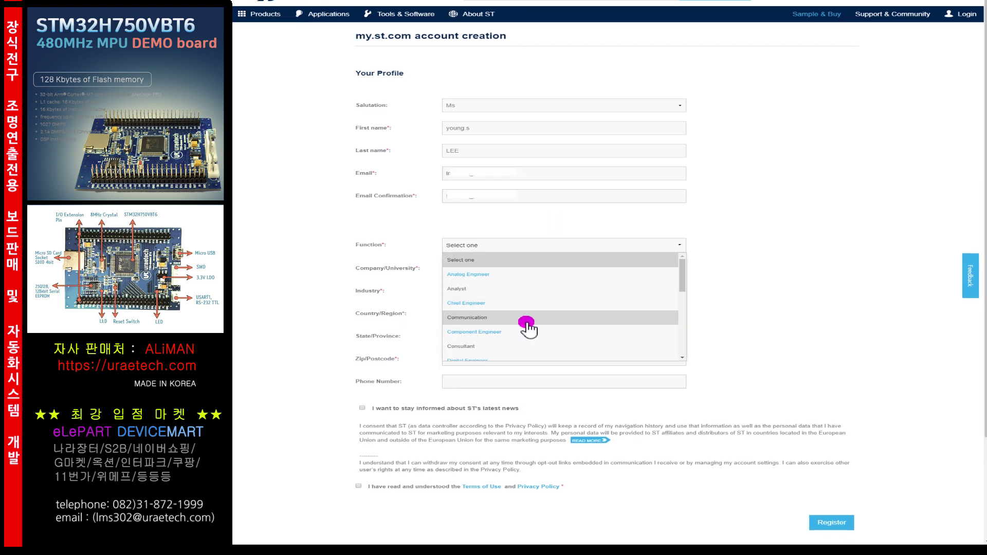
pyautogui.scroll(-2, 525, 329)
pyautogui.scroll(-5, 524, 344)
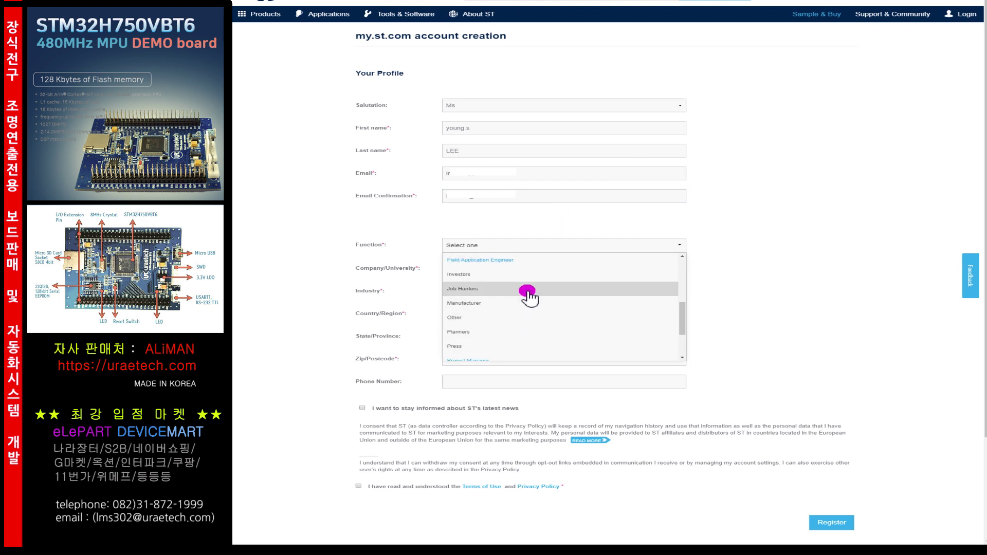
pyautogui.scroll(-3, 522, 333)
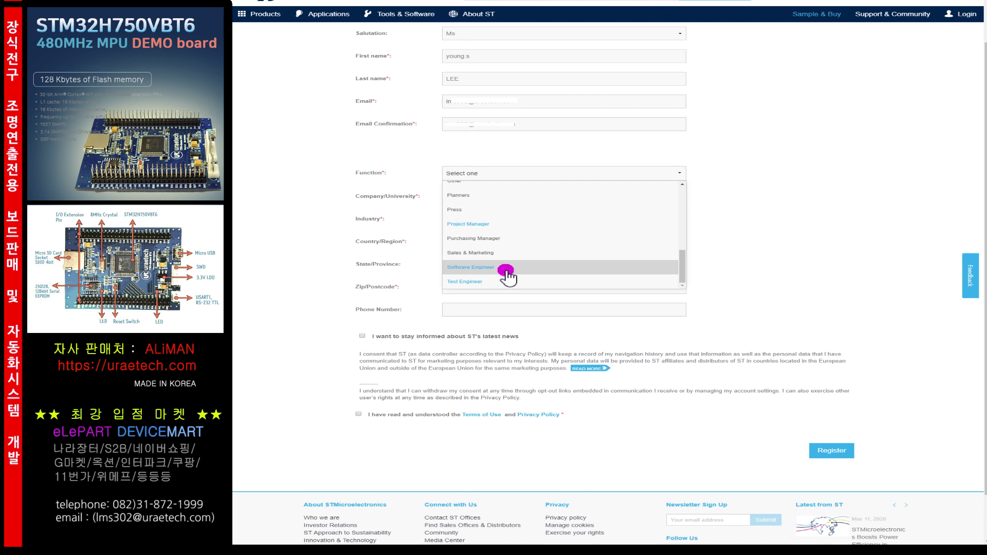
pyautogui.click(505, 280)
pyautogui.click(494, 195)
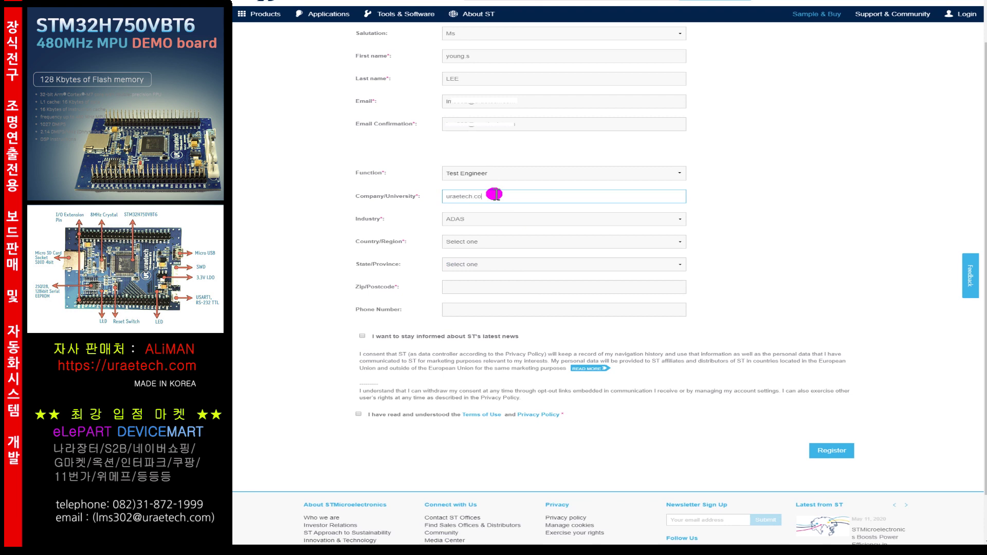
pyautogui.press('Tab')
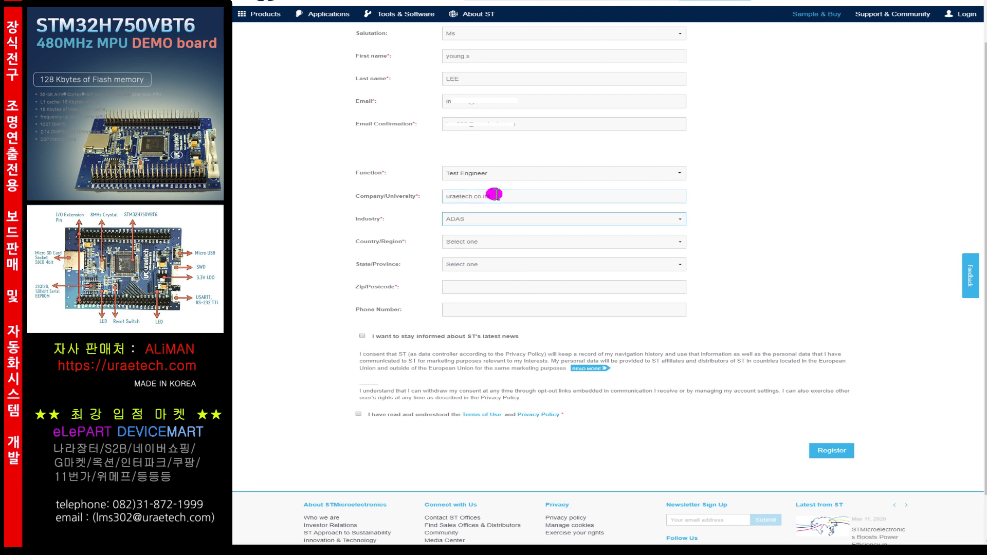
# Set the industry to Human Machine Interface (HMI) and the country to Korea
pyautogui.click(582, 221)
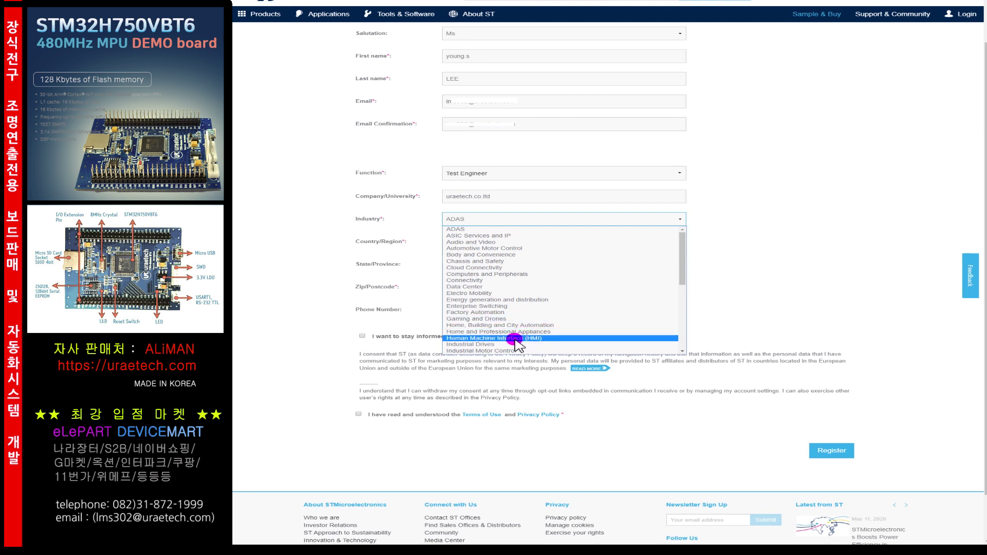
pyautogui.click(515, 339)
pyautogui.click(481, 241)
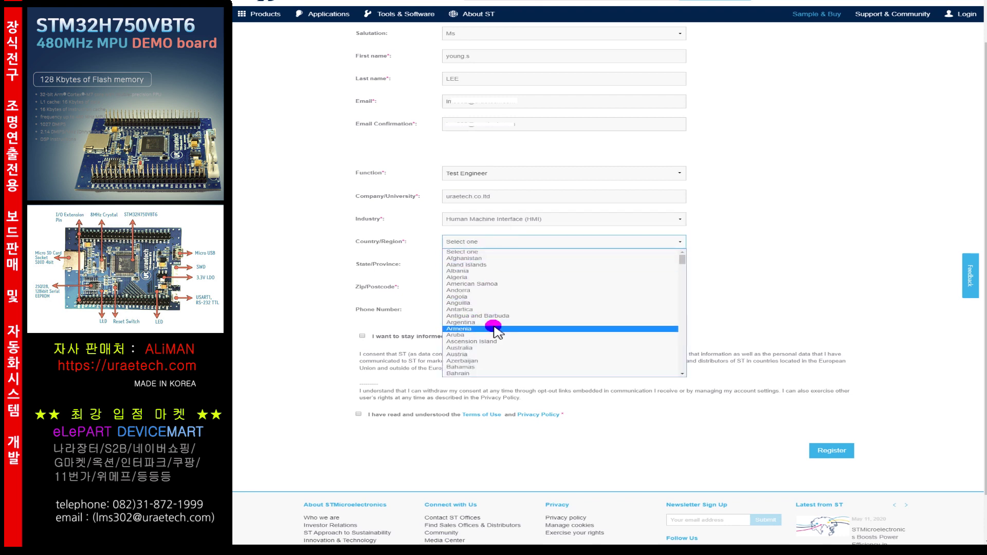
pyautogui.press('s')
pyautogui.scroll(-8, 499, 334)
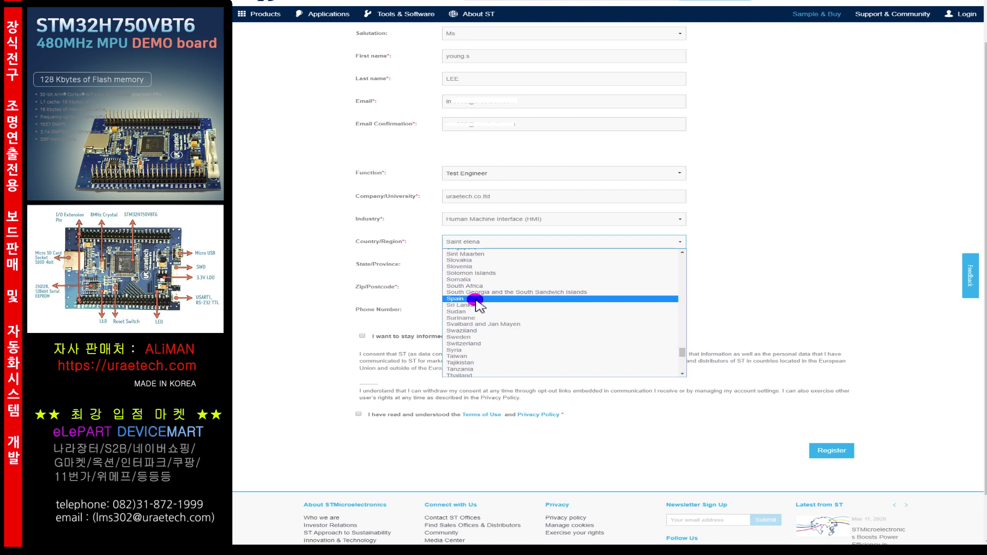
pyautogui.press('k')
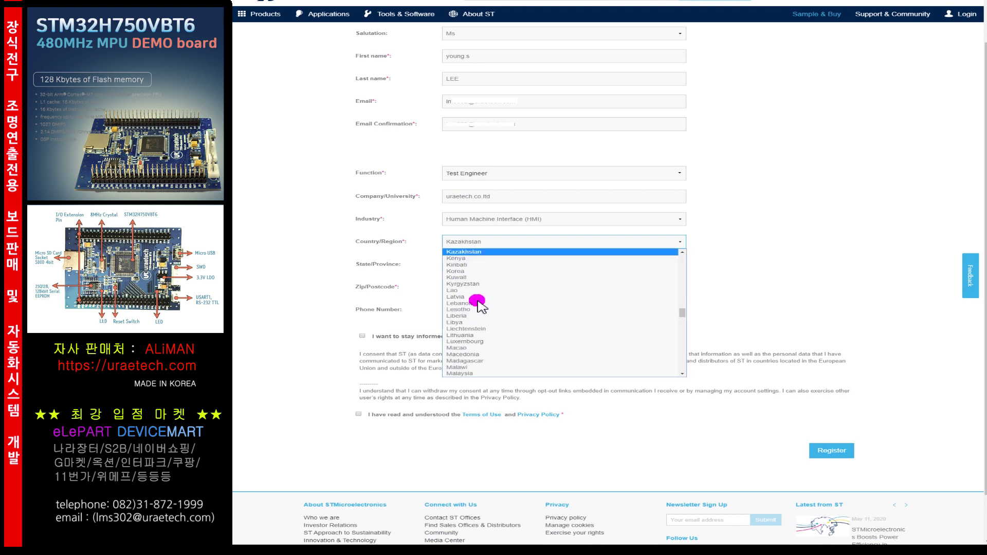
pyautogui.click(488, 271)
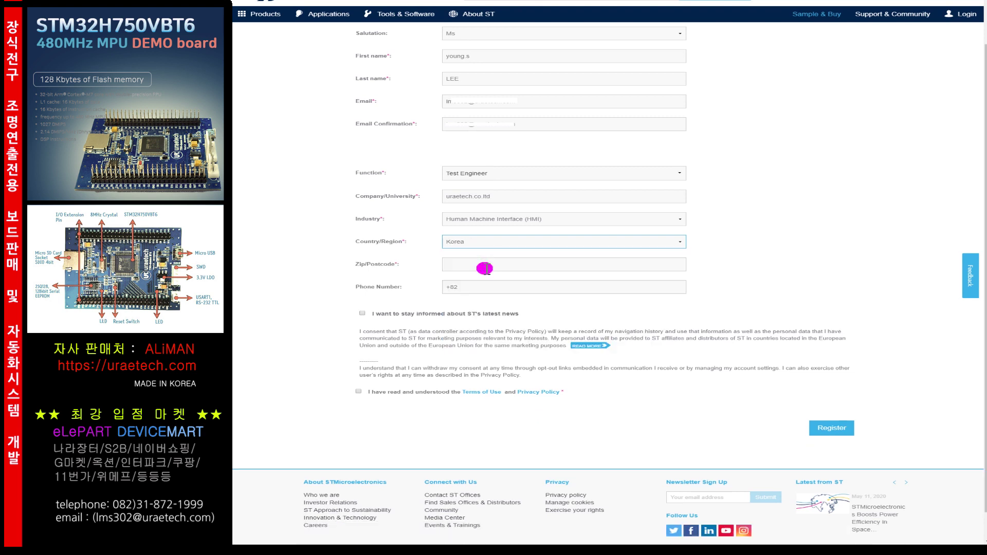
# Fill in postcode and phone, opt in to news, accept the Terms, and register
pyautogui.click(483, 262)
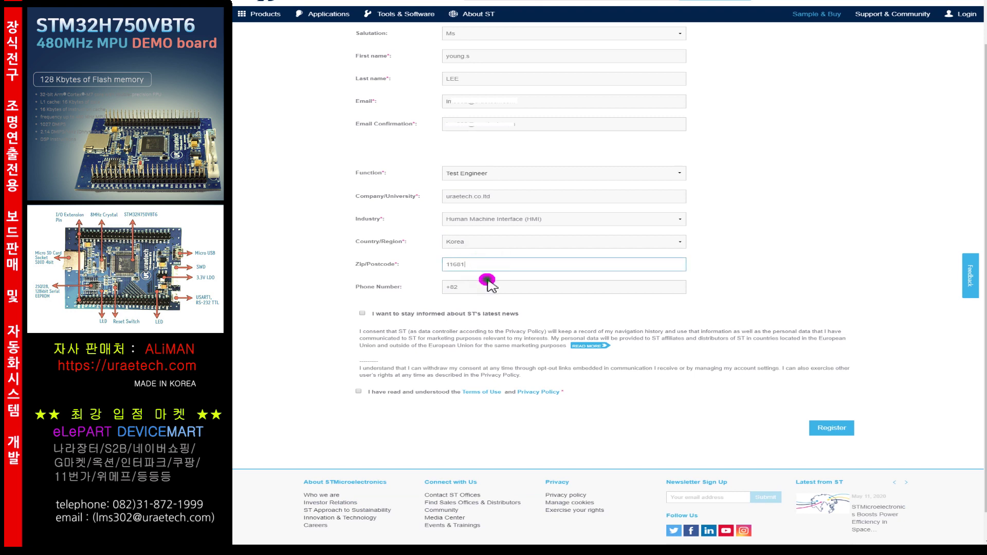
pyautogui.click(487, 286)
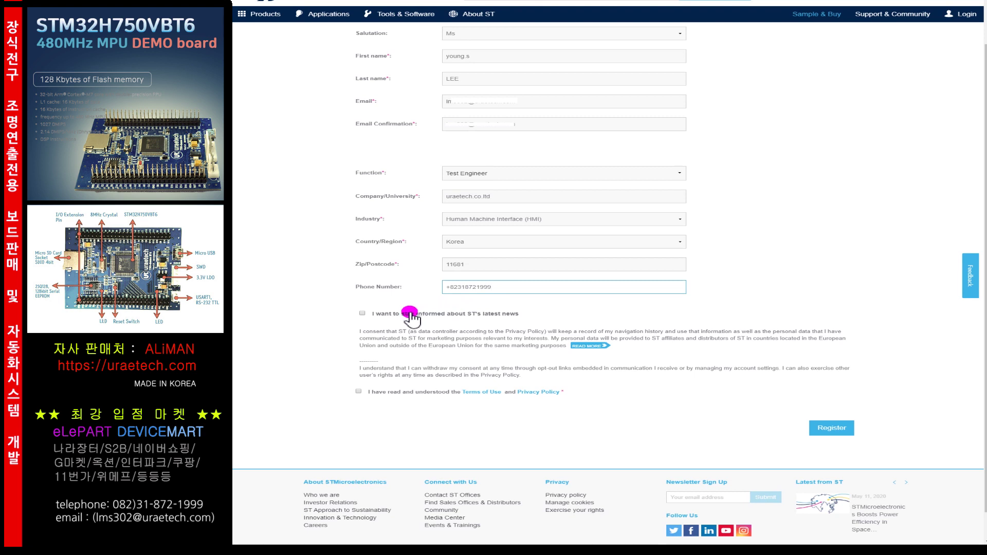
pyautogui.click(361, 313)
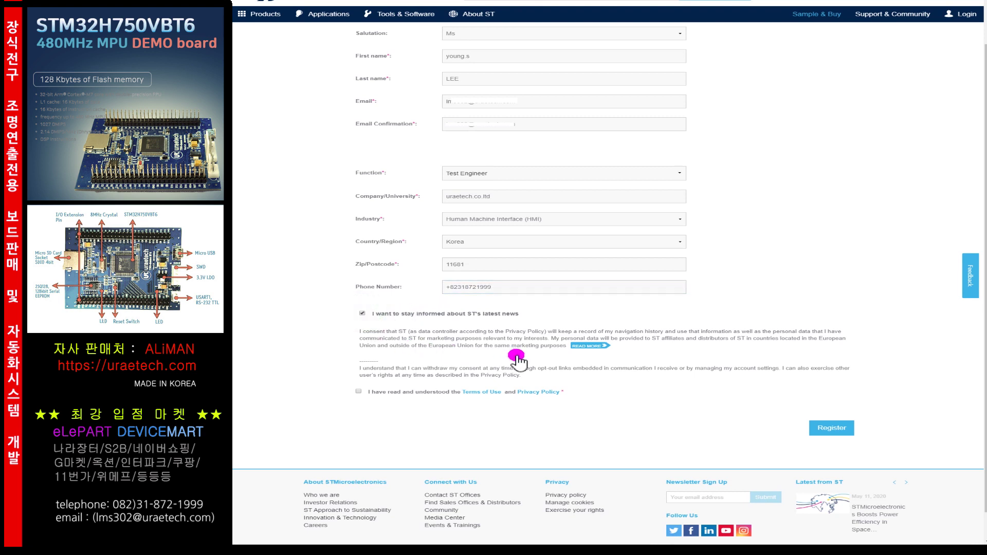
pyautogui.moveTo(586, 346)
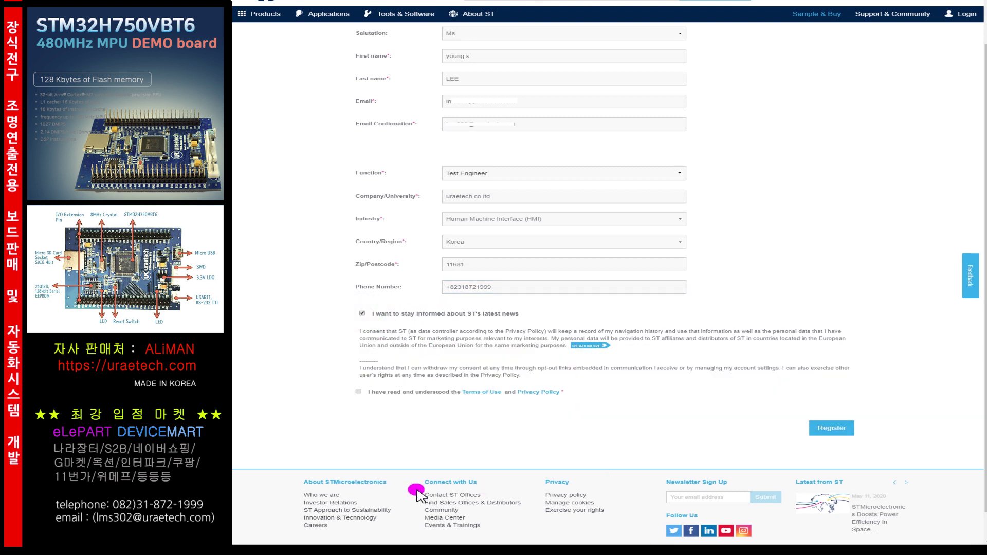
pyautogui.click(358, 392)
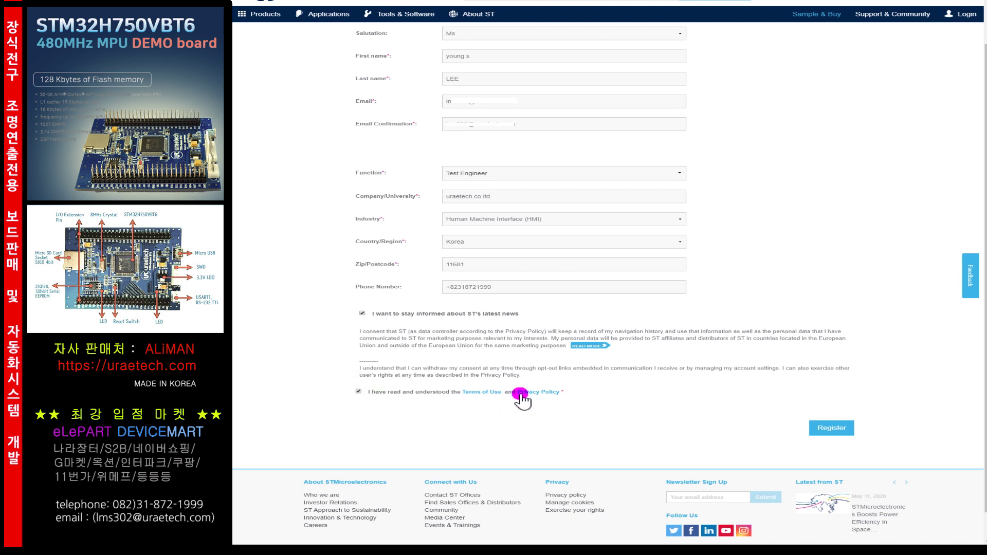
pyautogui.click(834, 427)
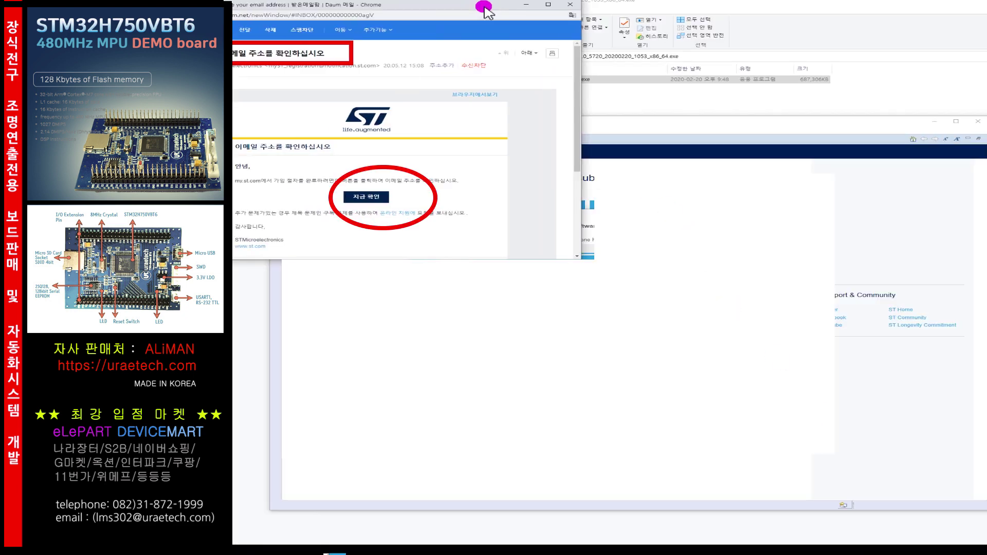
# Open the my.st.com validation e-mail and confirm the e-mail address
pyautogui.moveTo(485, 8); pyautogui.dragTo(555, 11)
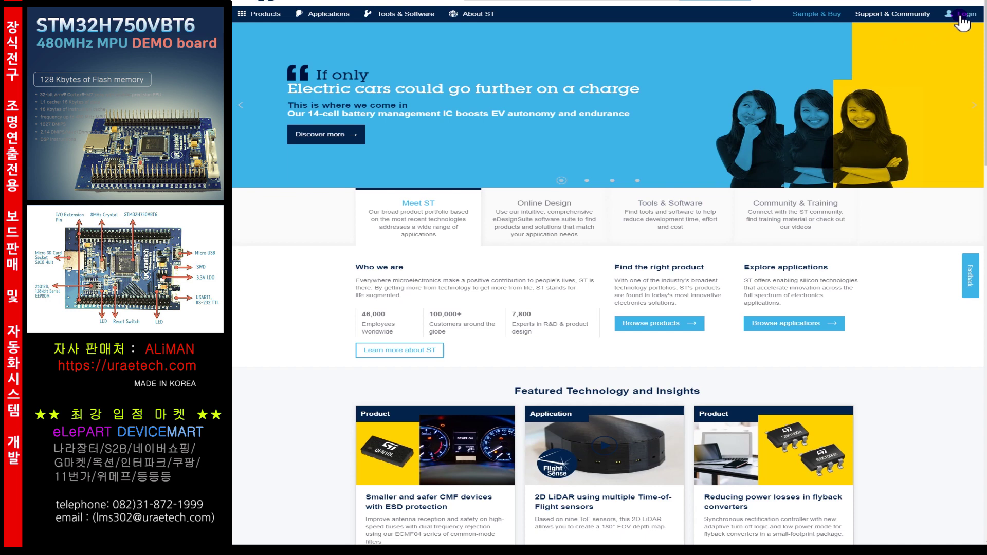
pyautogui.click(960, 15)
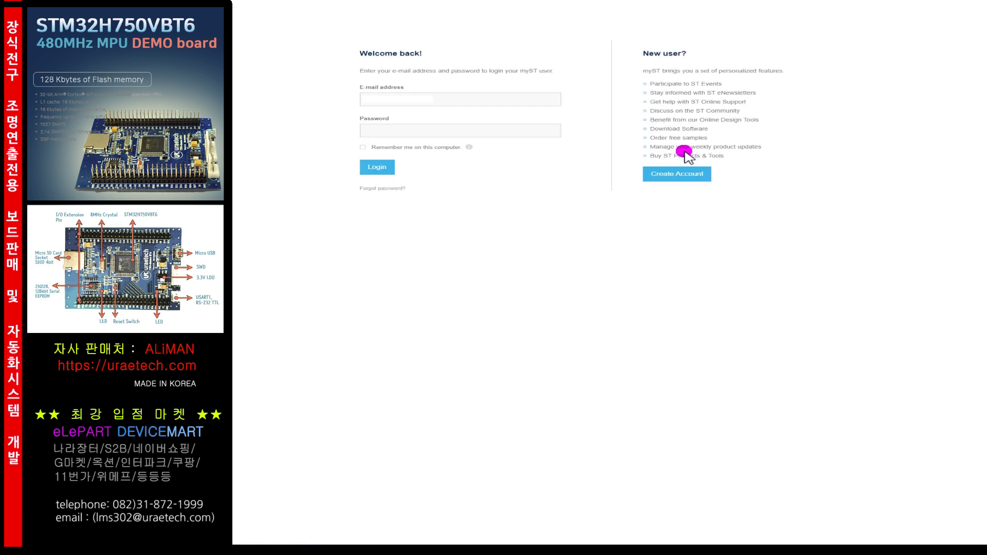
# Sign in with the account password and submit the Complete your registration form
pyautogui.click(444, 101)
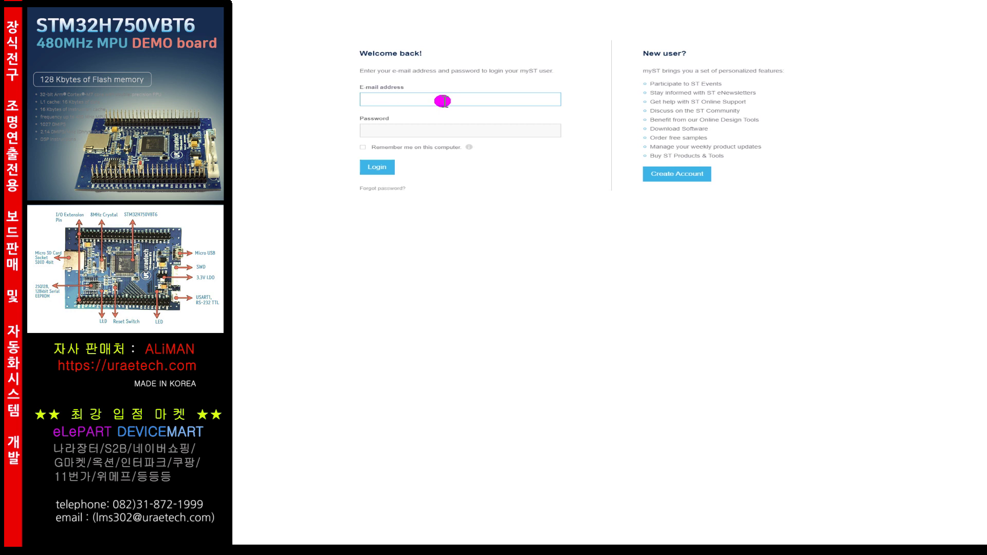
pyautogui.write('••••••••')
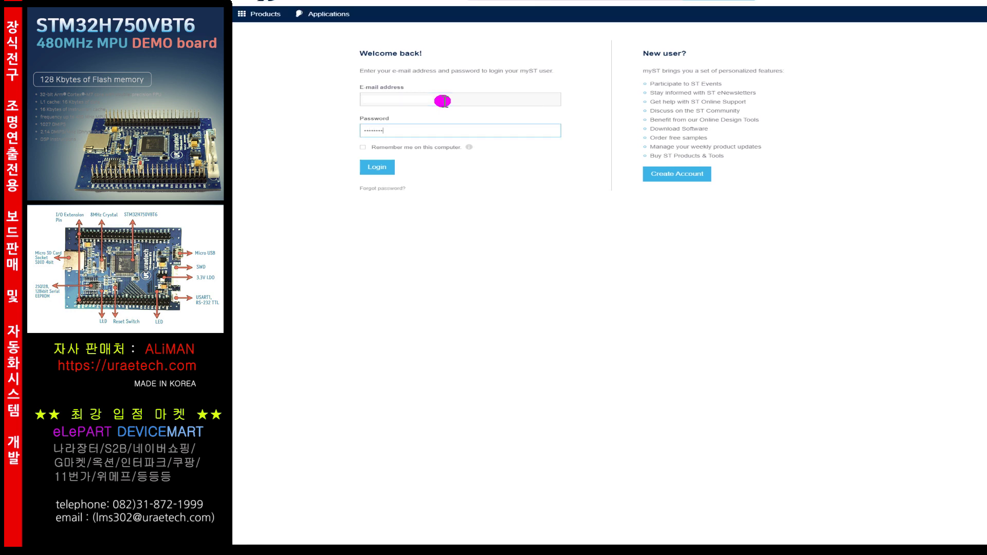
pyautogui.write('••••')
pyautogui.click(378, 168)
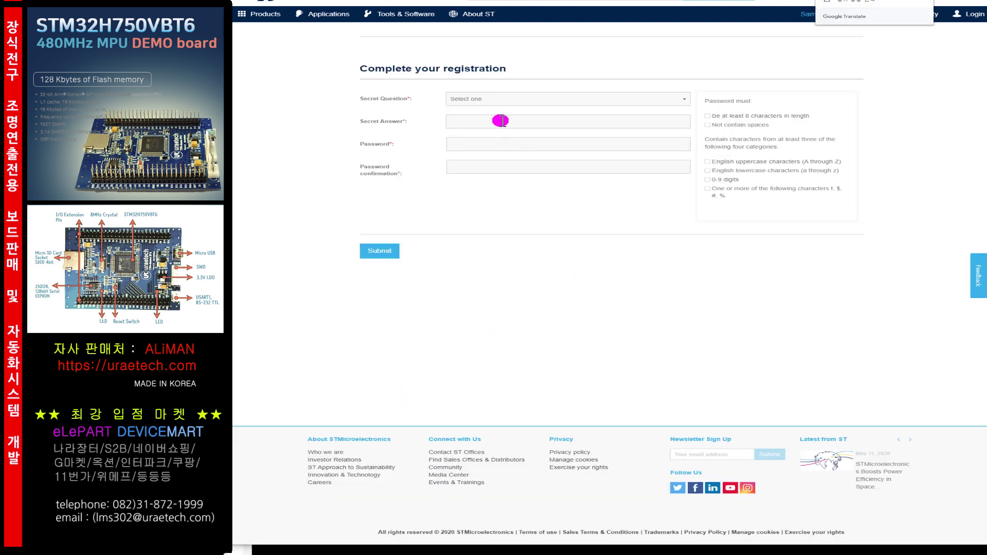
pyautogui.click(543, 98)
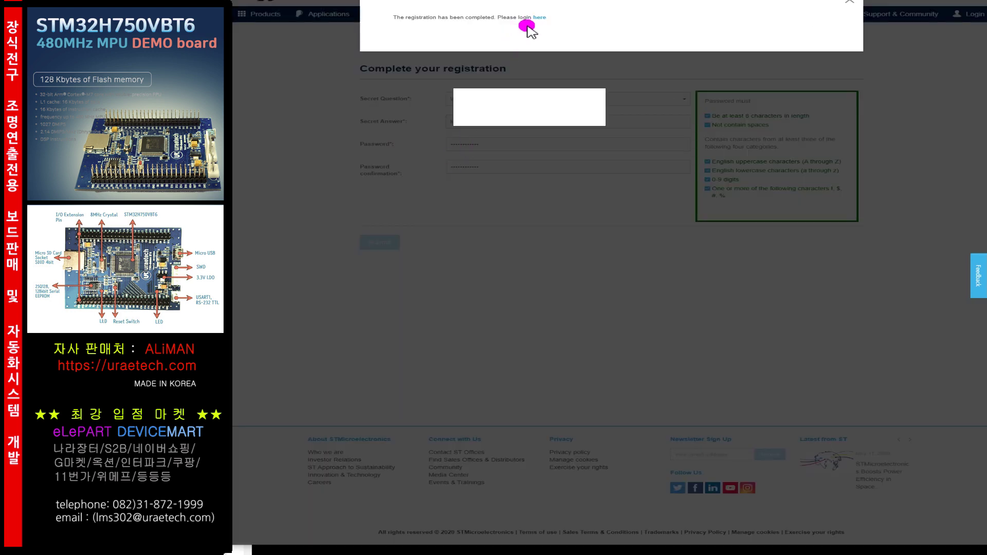
# Log in to myST again with the account e-mail and password
pyautogui.click(545, 19)
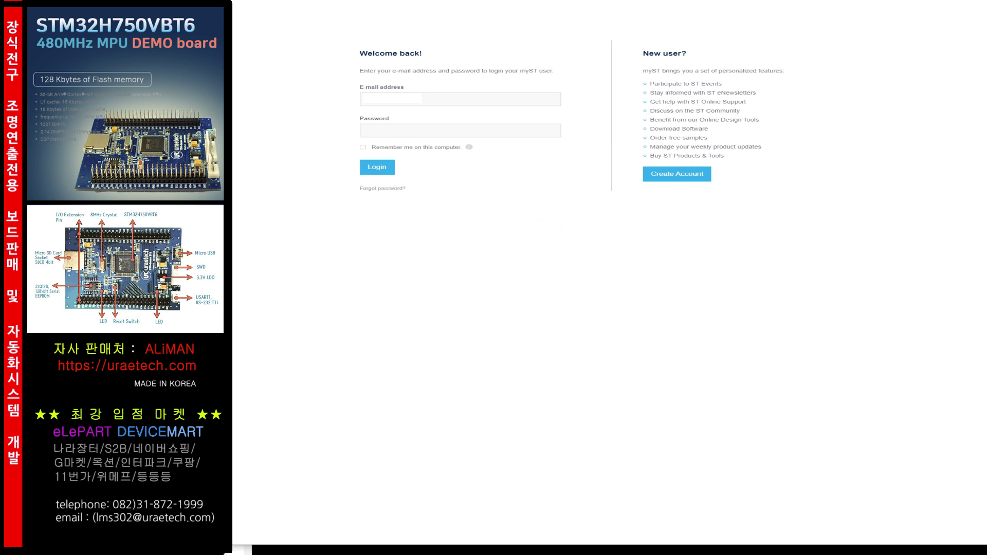
pyautogui.click(426, 99)
pyautogui.press('Tab')
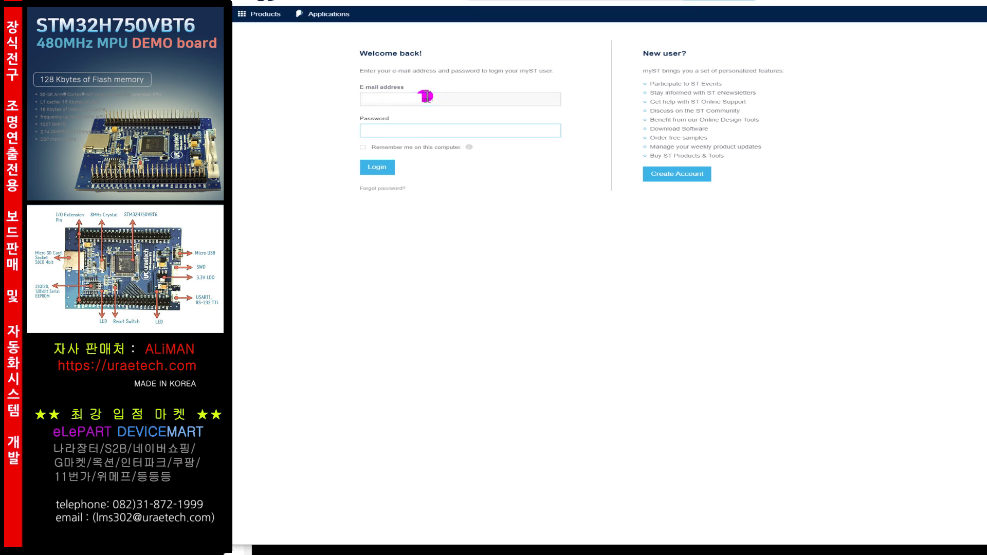
pyautogui.write('********')
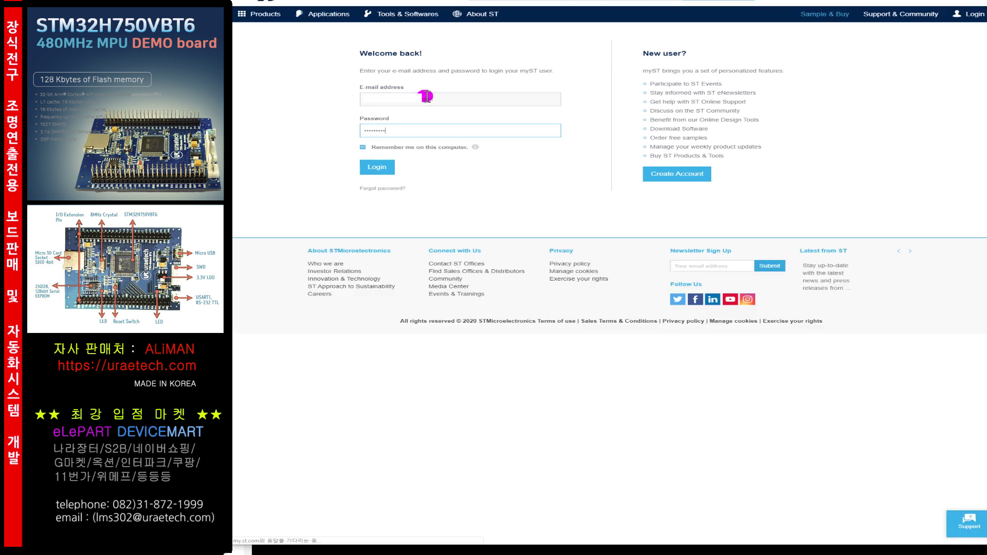
pyautogui.click(378, 166)
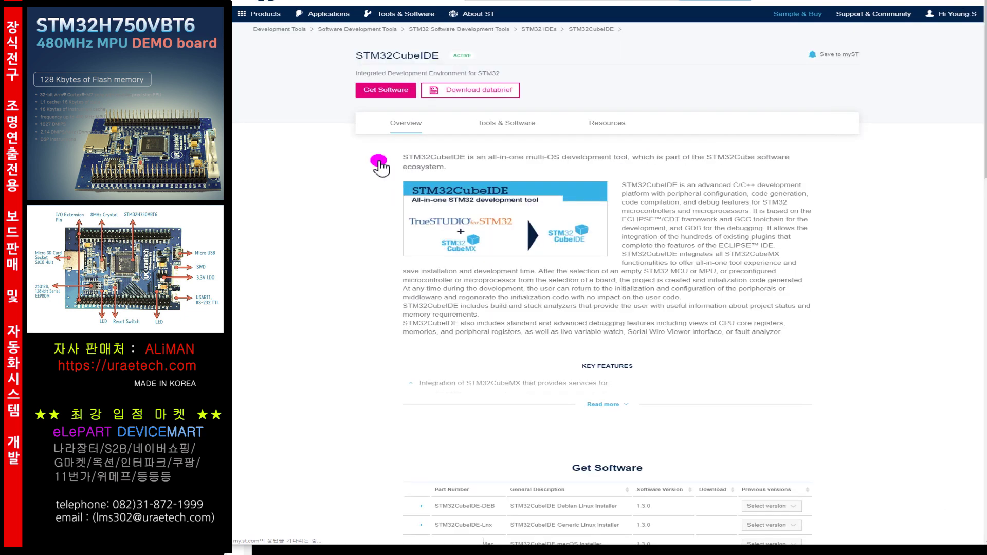
# Download the STM32CubeIDE-Win 1.3.0 installer zip and check its progress in Downloads
pyautogui.scroll(-6, 535, 144)
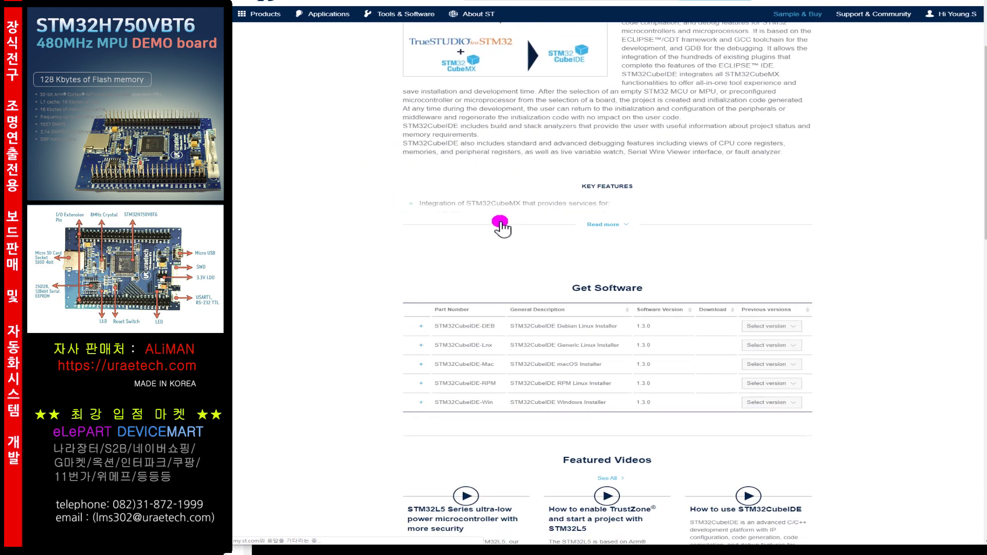
pyautogui.scroll(-3, 501, 265)
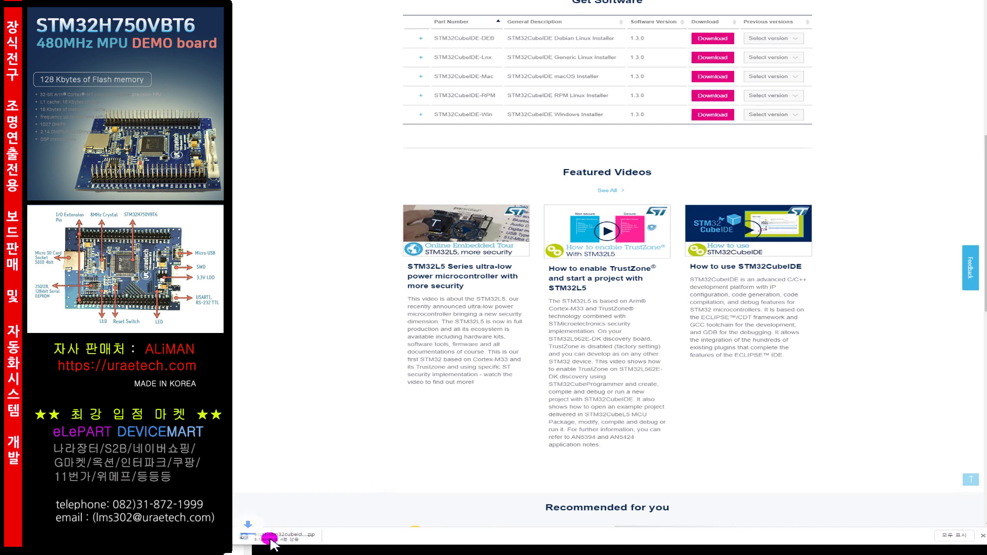
pyautogui.scroll(1, 370, 472)
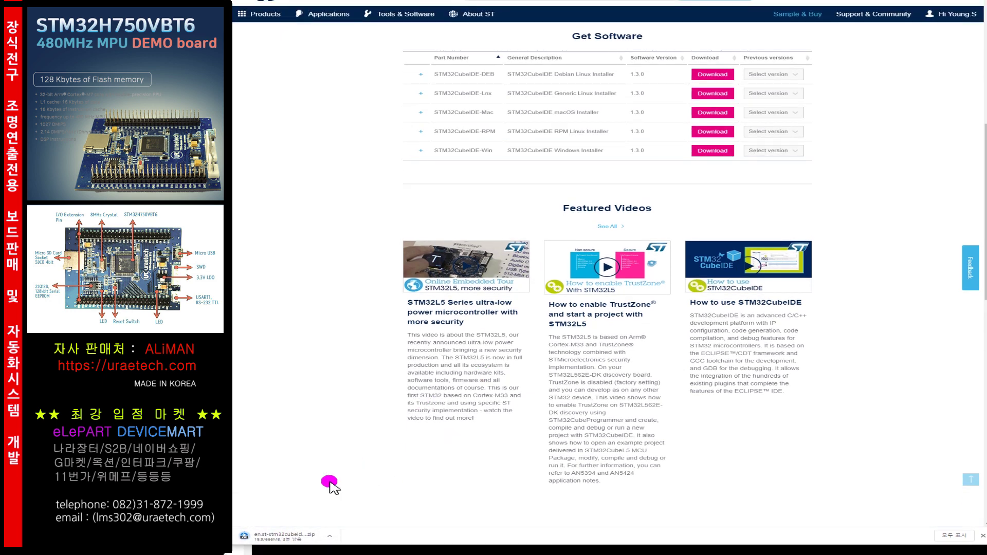
pyautogui.click(282, 537)
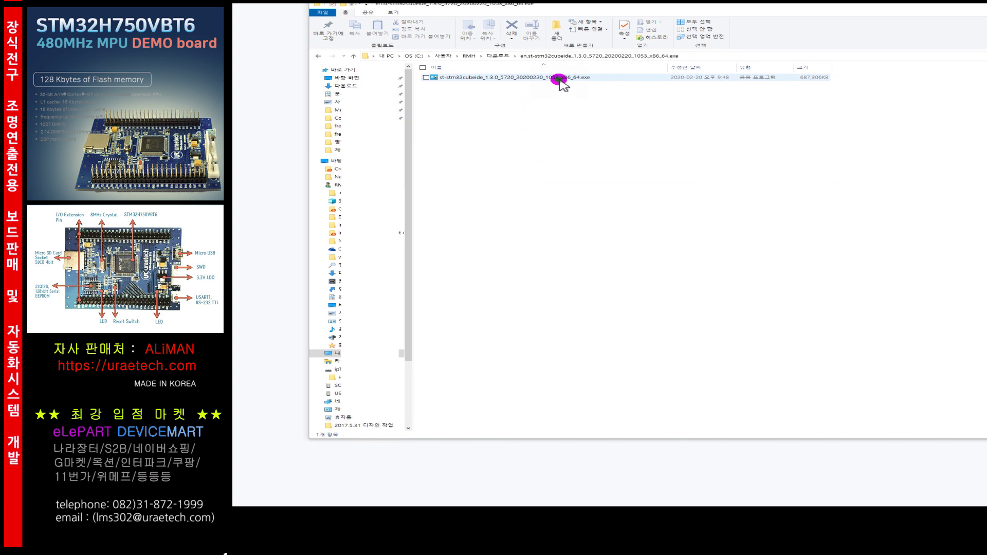
# Run the extracted setup, step through the wizard, and allow the ST device driver install
pyautogui.doubleClick(557, 78)
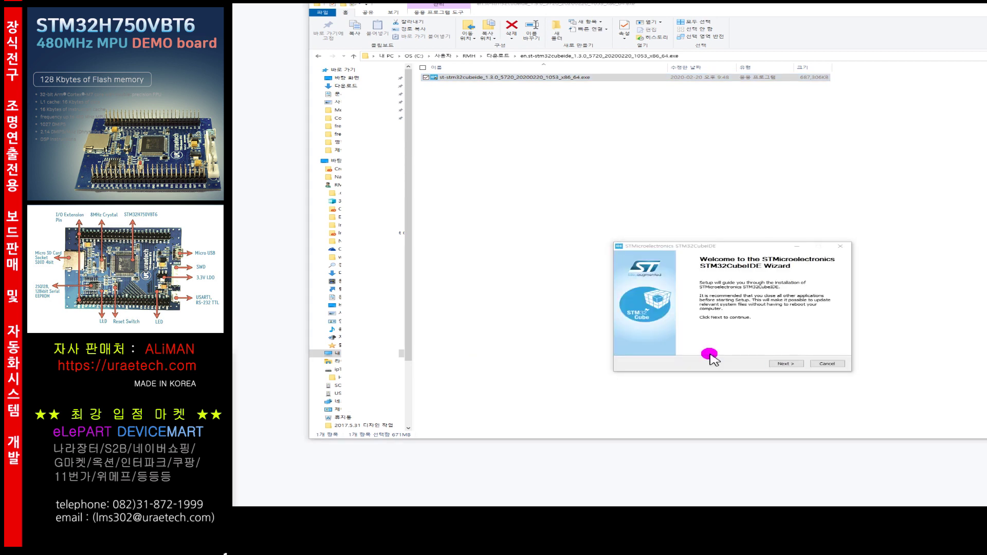
pyautogui.click(786, 364)
pyautogui.click(786, 364)
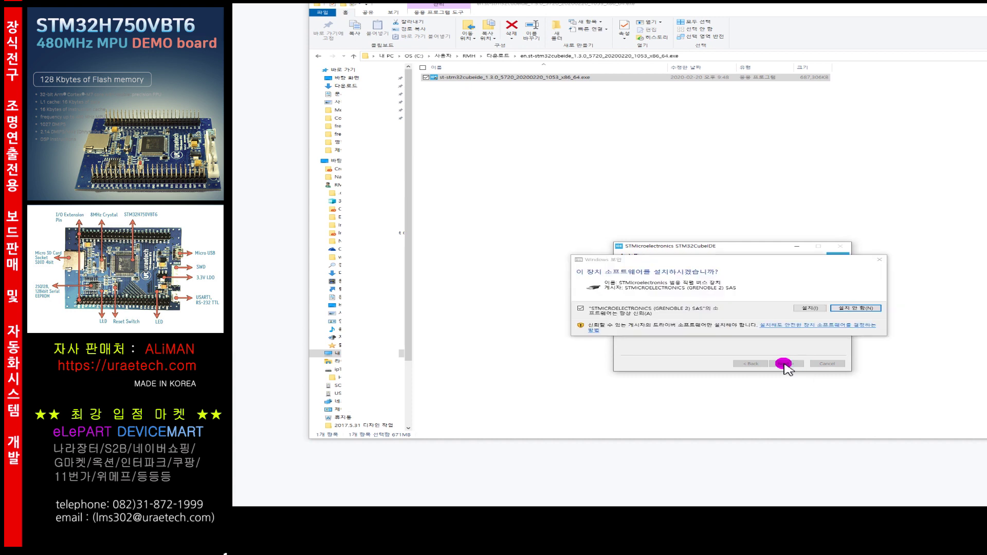
pyautogui.click(804, 309)
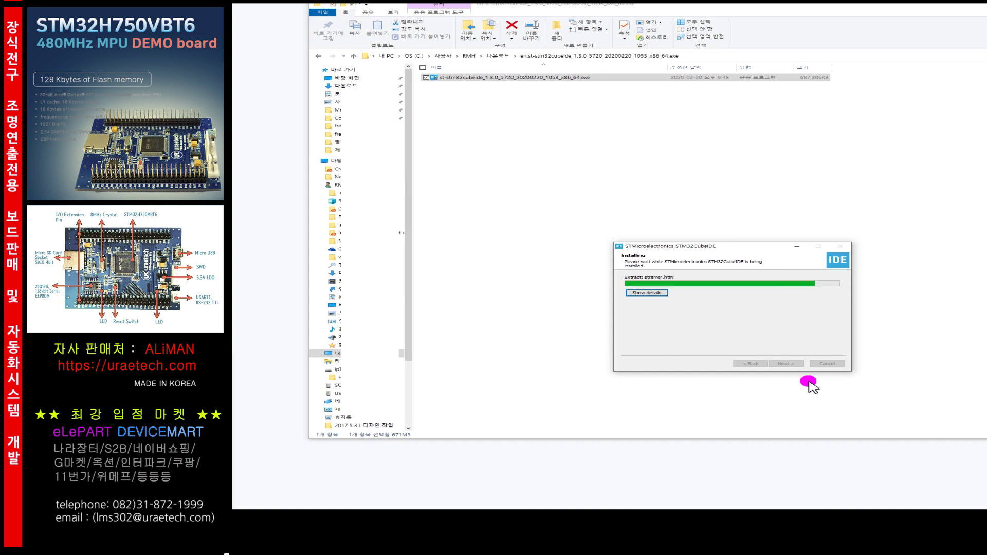
pyautogui.click(811, 386)
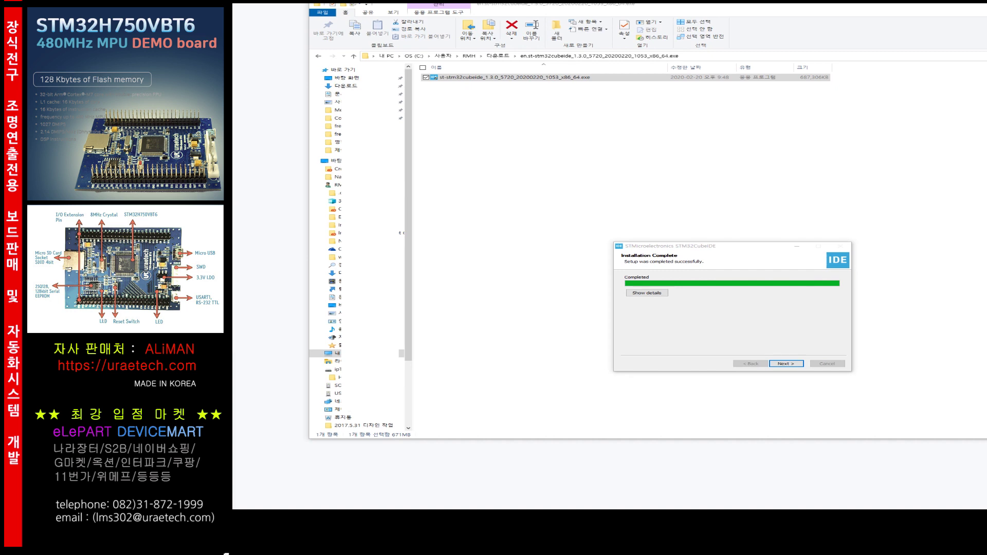
# Close the finished installer and launch STM32CubeIDE with the default workspace
pyautogui.click(802, 330)
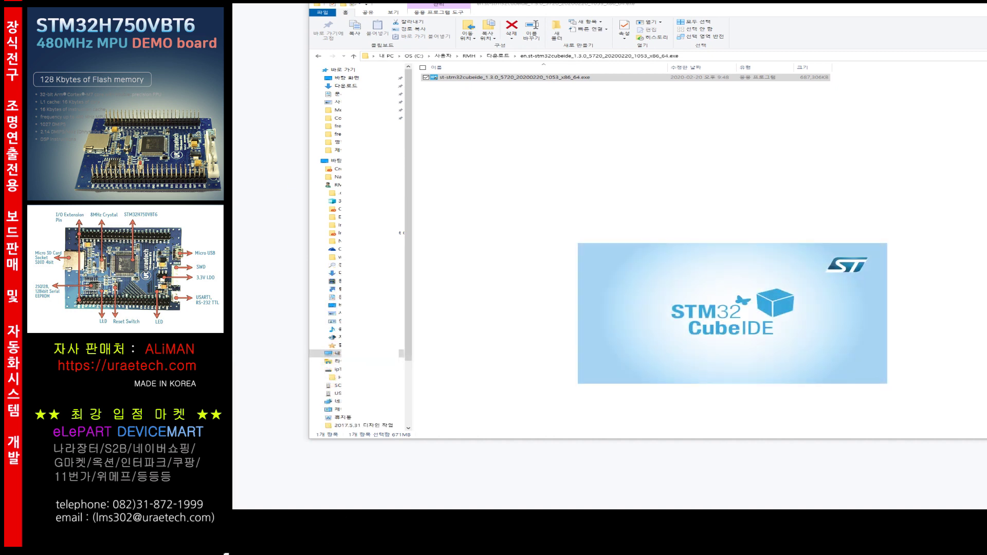
pyautogui.click(804, 331)
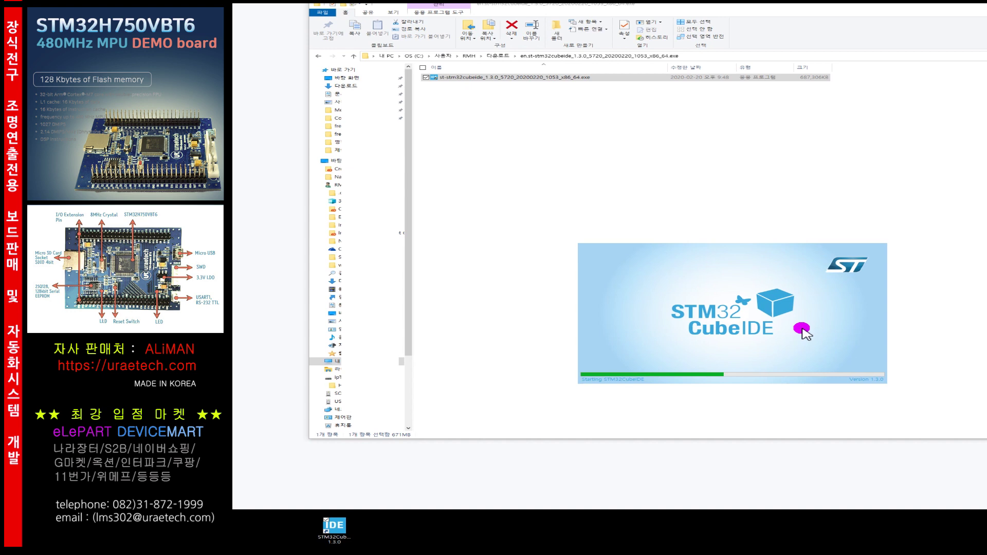
pyautogui.click(803, 330)
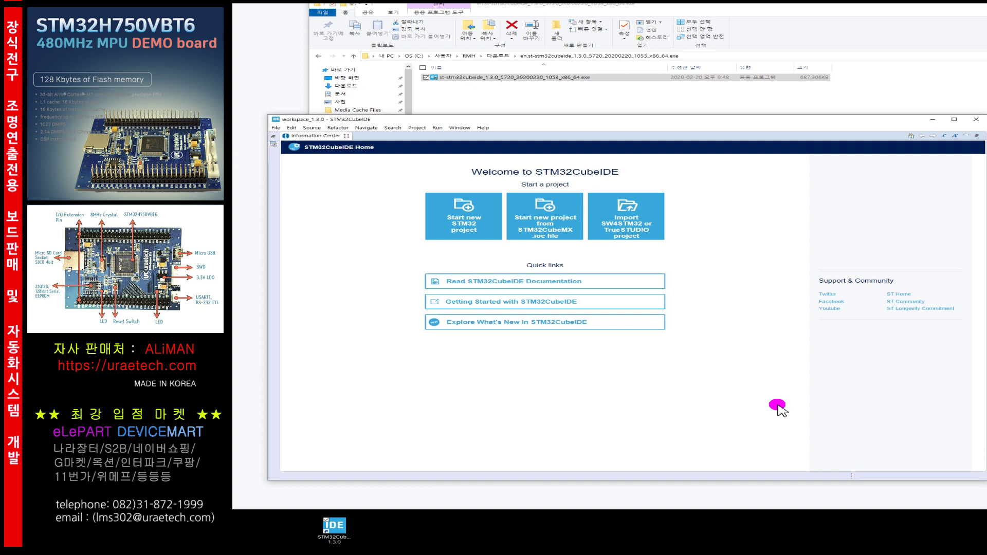
# Run Help > Check for Updates and apply the default Automatic Updates preferences
pyautogui.click(485, 128)
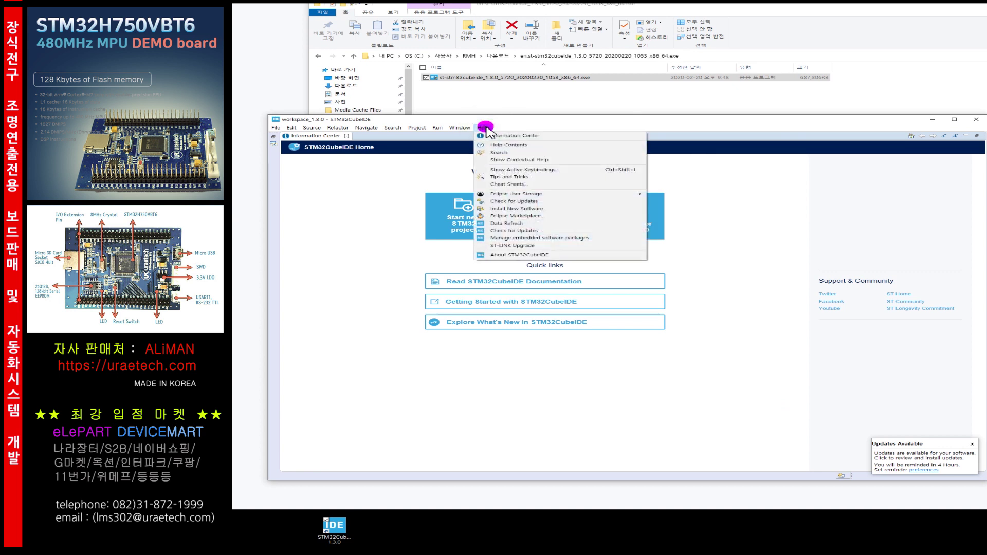
pyautogui.click(521, 232)
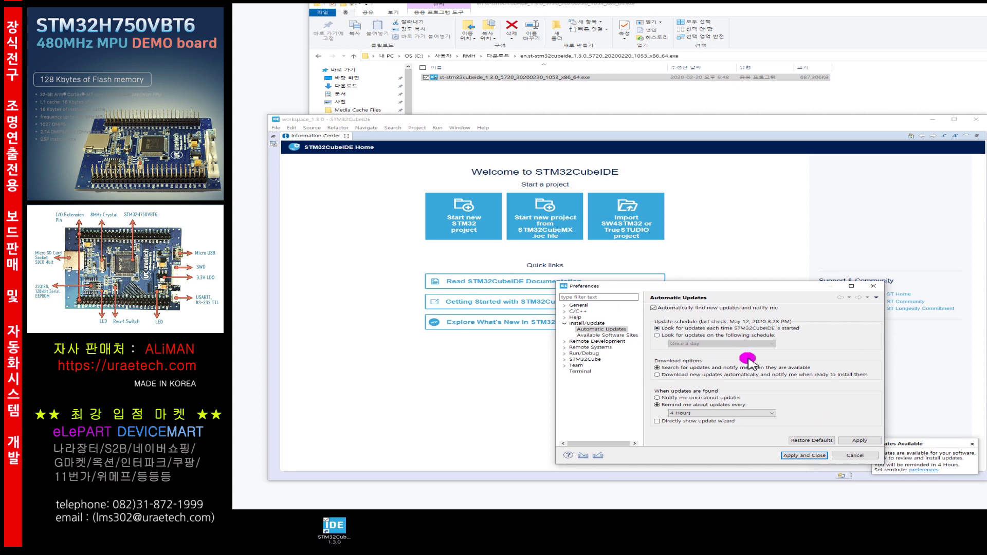
pyautogui.click(802, 456)
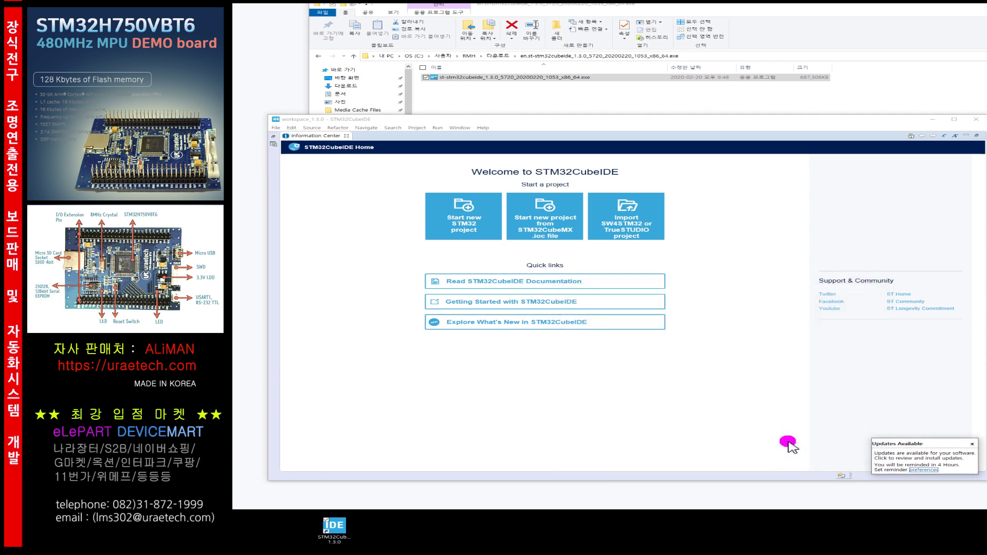
pyautogui.moveTo(471, 119); pyautogui.dragTo(474, 115)
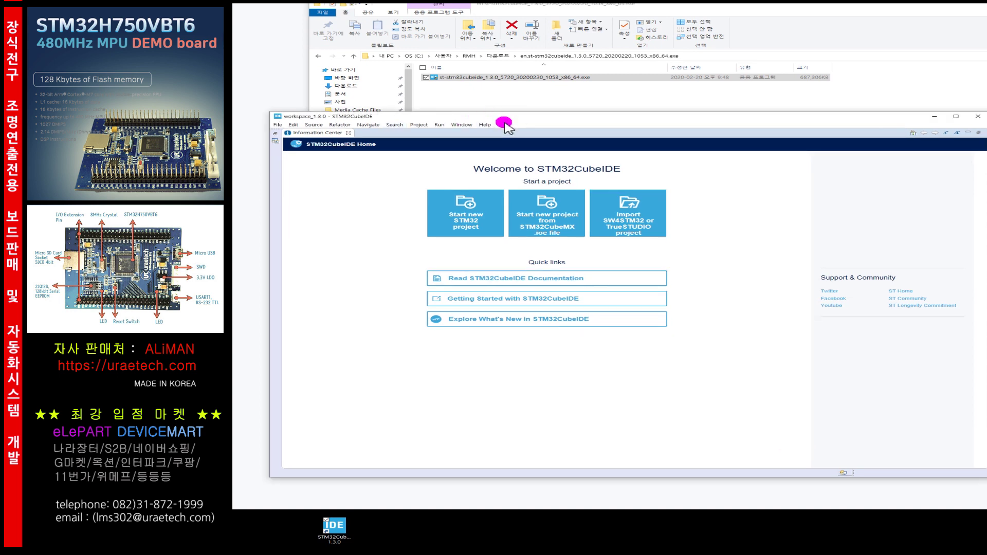
# Open the Embedded Software Packages Manager from the Help menu
pyautogui.click(486, 125)
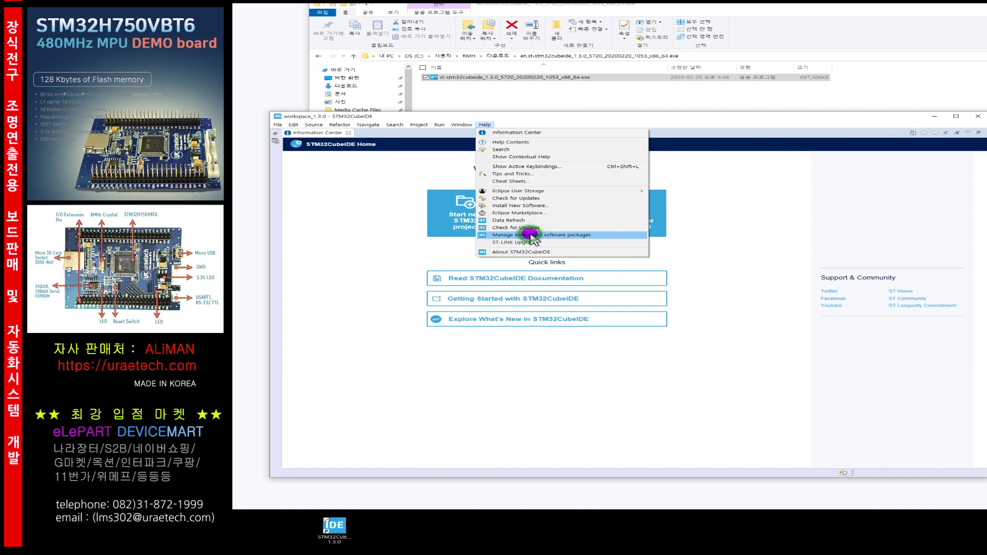
pyautogui.click(531, 235)
pyautogui.moveTo(696, 223); pyautogui.dragTo(559, 206)
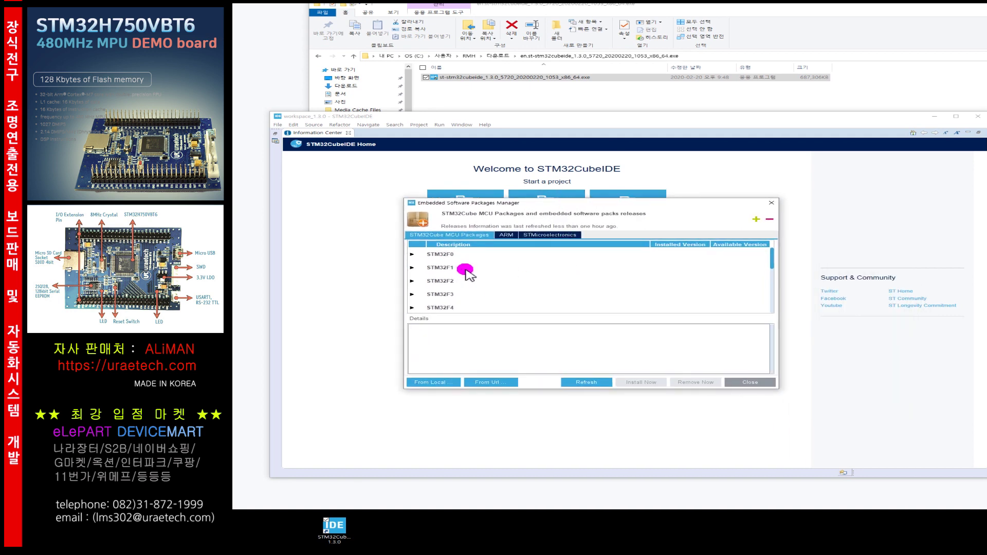
# Mark the STM32H7 1.7.0 package, install it, and close the manager
pyautogui.scroll(-2, 441, 273)
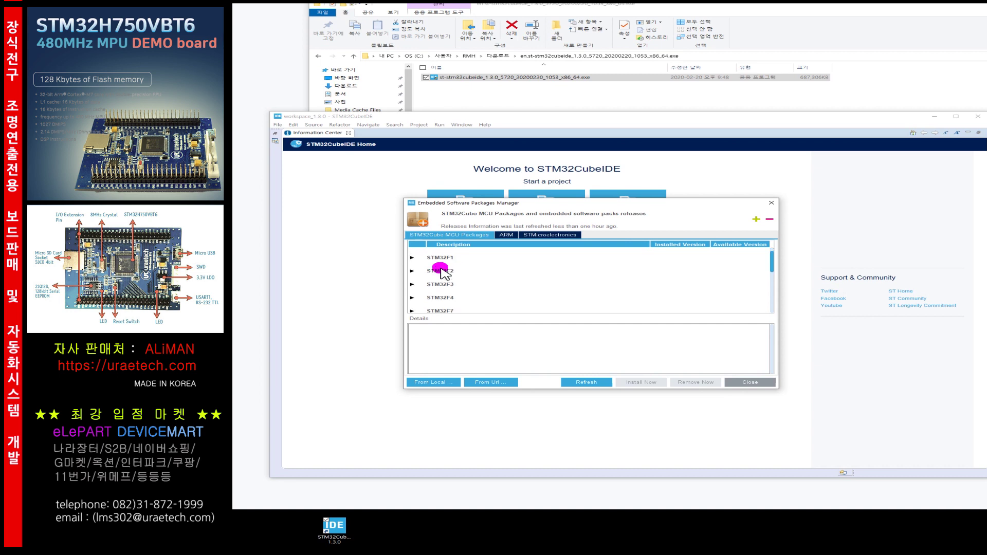
pyautogui.scroll(-2, 442, 271)
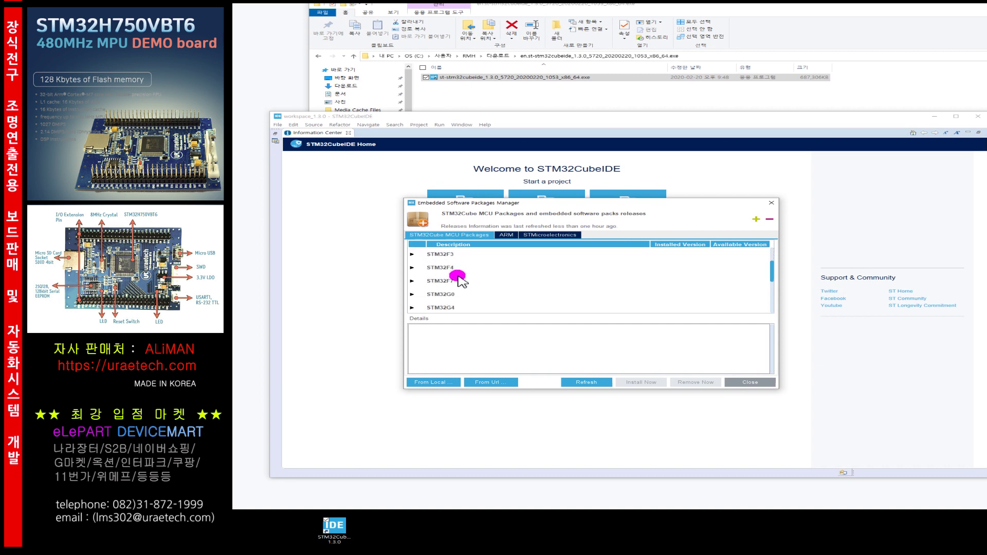
pyautogui.scroll(-2, 452, 273)
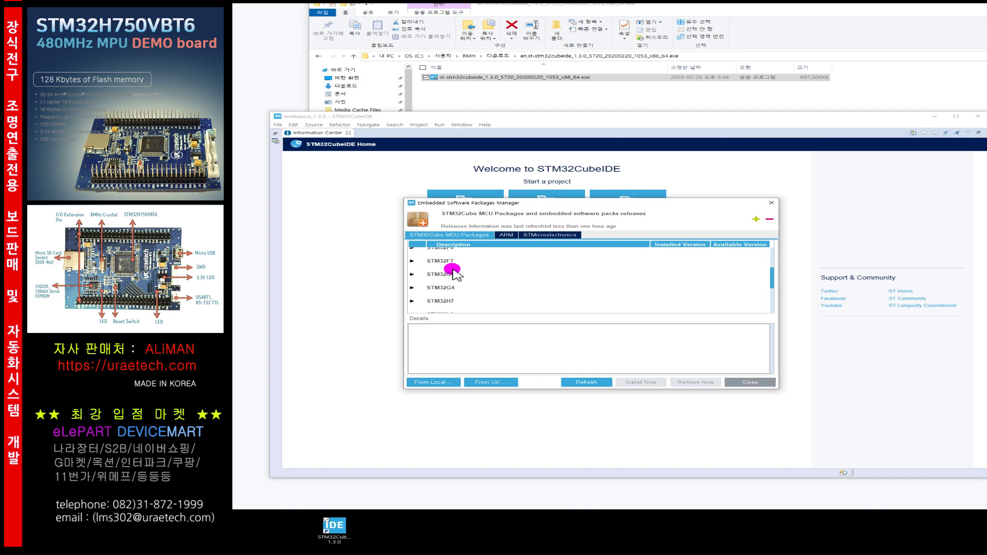
pyautogui.click(412, 291)
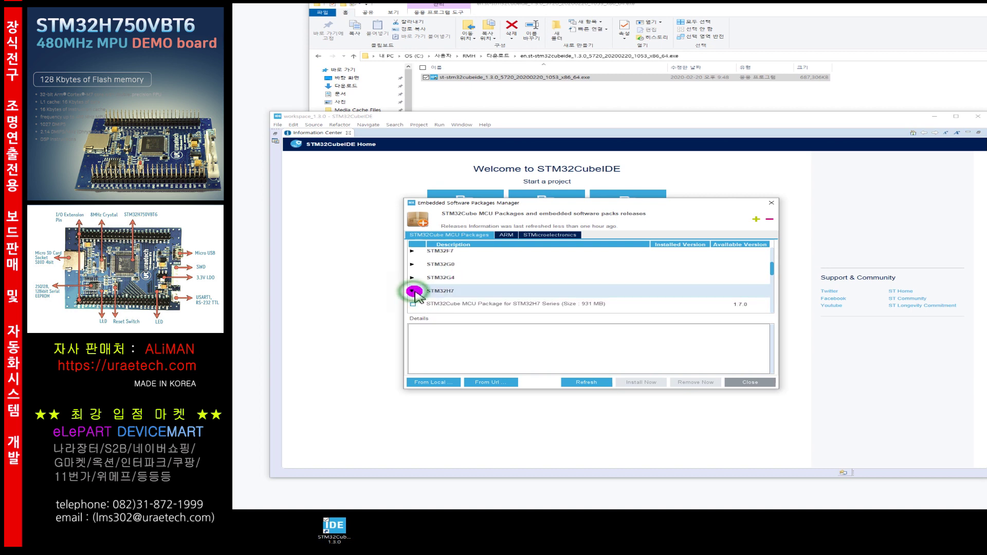
pyautogui.scroll(-2, 453, 286)
pyautogui.scroll(-1, 454, 286)
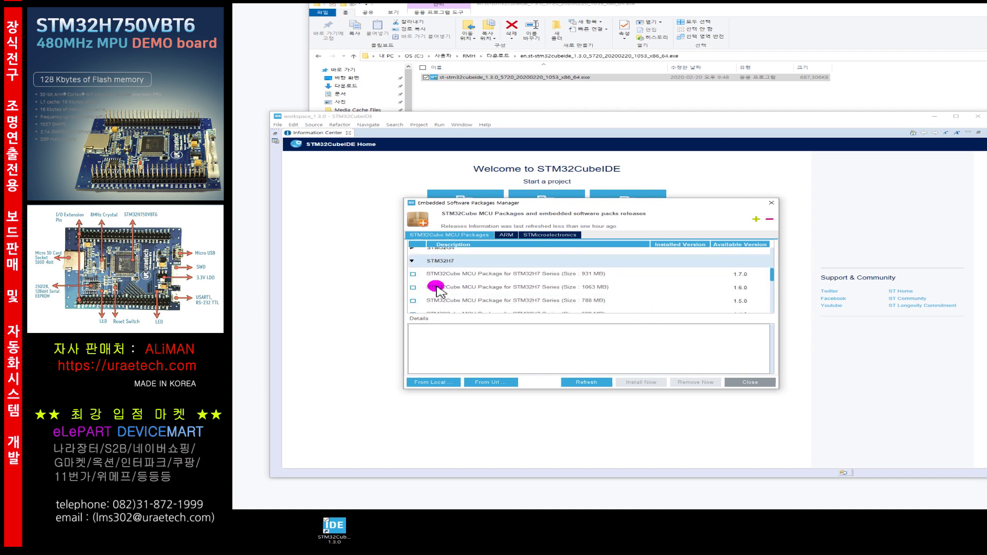
pyautogui.click(411, 275)
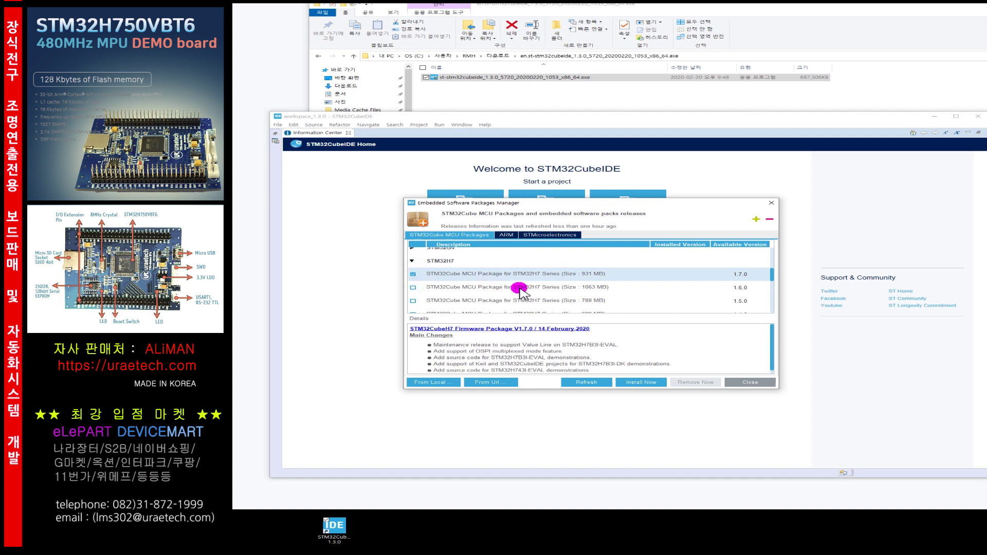
pyautogui.click(647, 385)
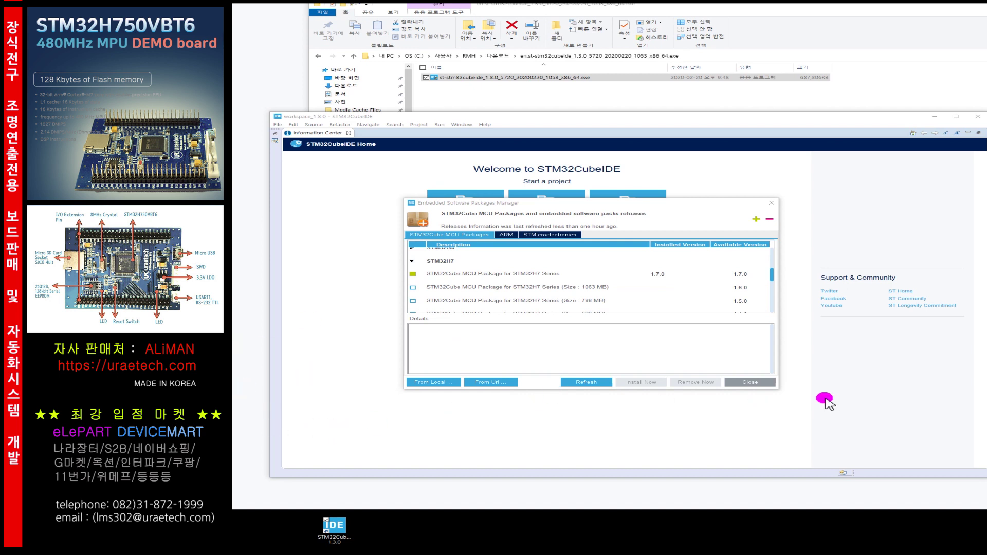
pyautogui.click(756, 384)
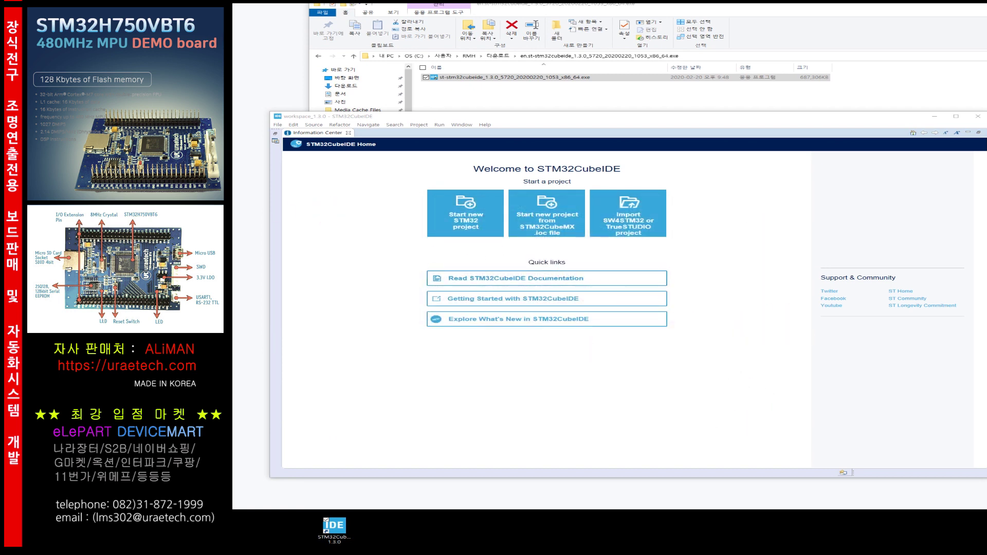
# Start a new STM32 project and search part numbers for 'h750' to reach the STM32H750VB
pyautogui.click(278, 125)
pyautogui.moveTo(291, 135)
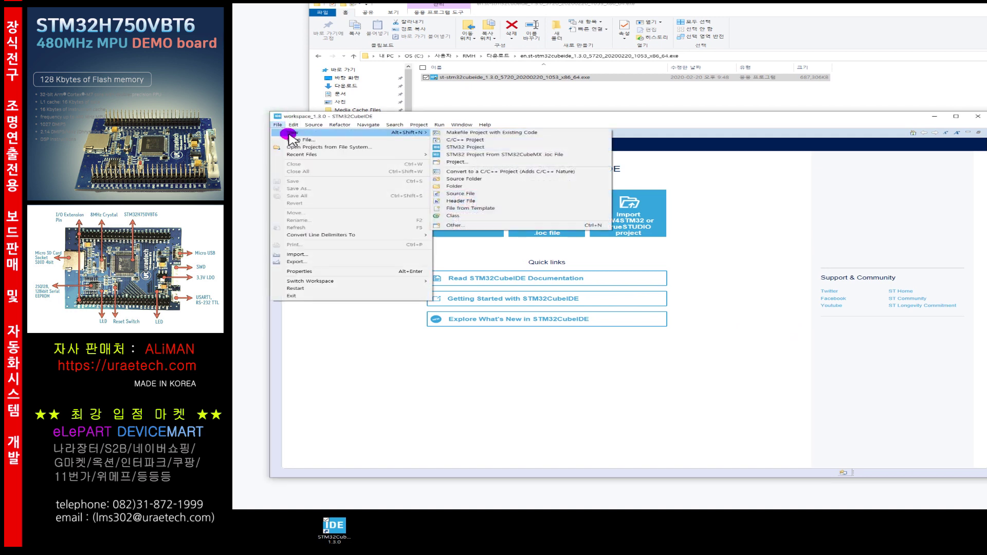
pyautogui.click(464, 147)
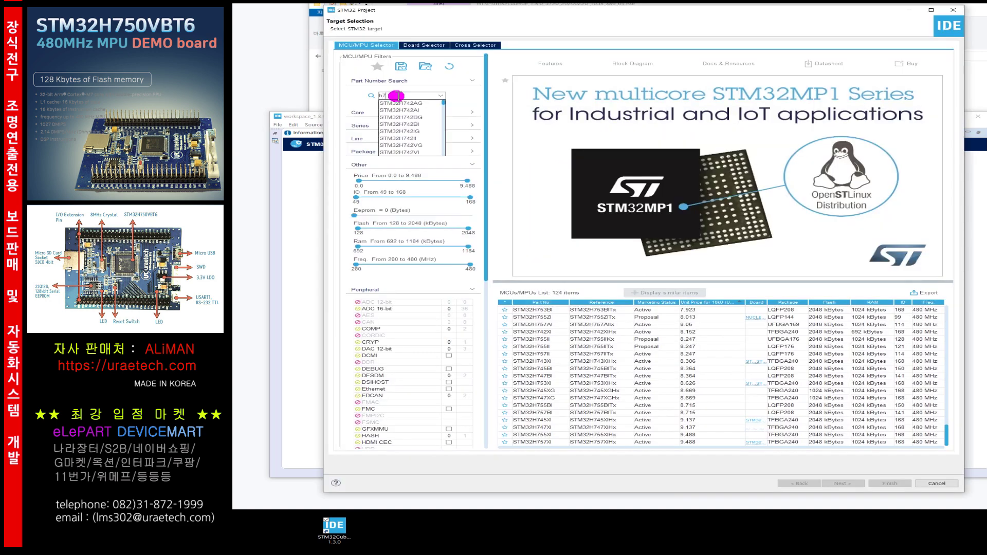
pyautogui.write('50')
pyautogui.press('Return')
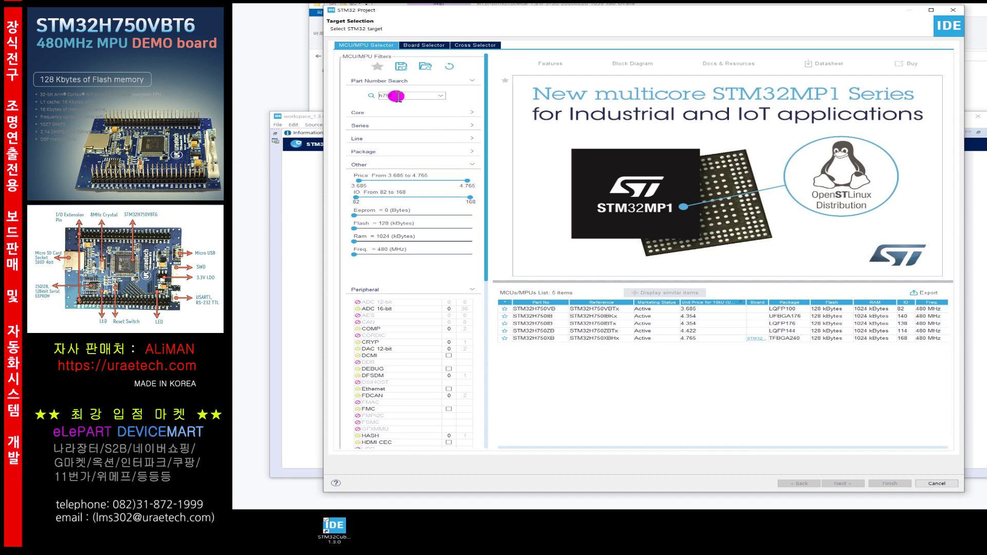
pyautogui.doubleClick(388, 98)
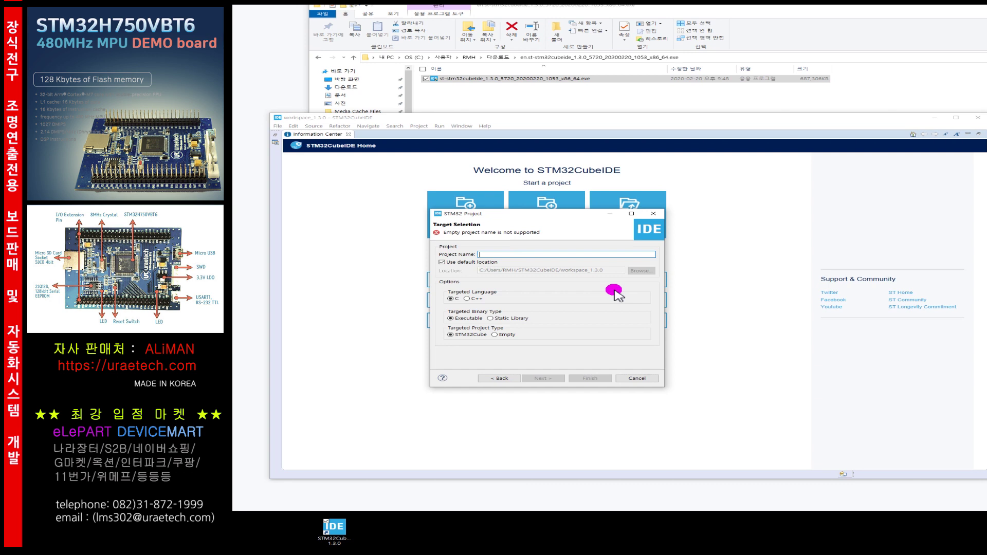
# Name the project 'youngs' and finish the wizard with the STM32Cube FW_H7 V1.7.0 firmware
pyautogui.write('youngs')
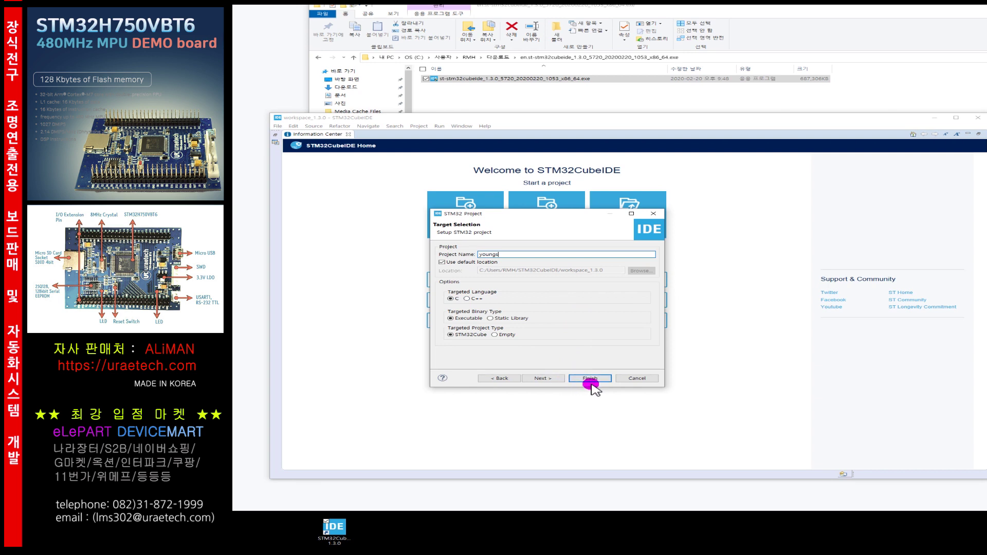
pyautogui.click(539, 379)
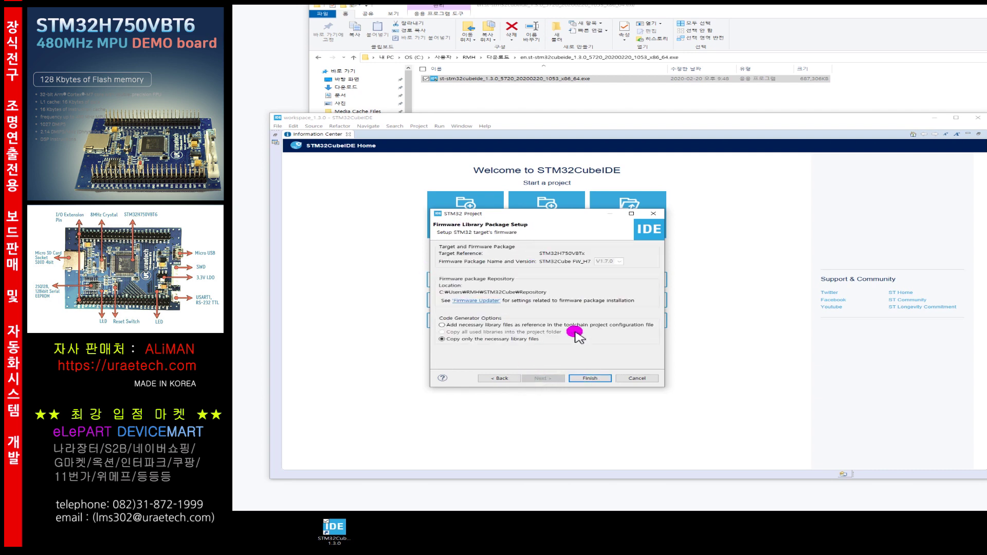
pyautogui.click(592, 379)
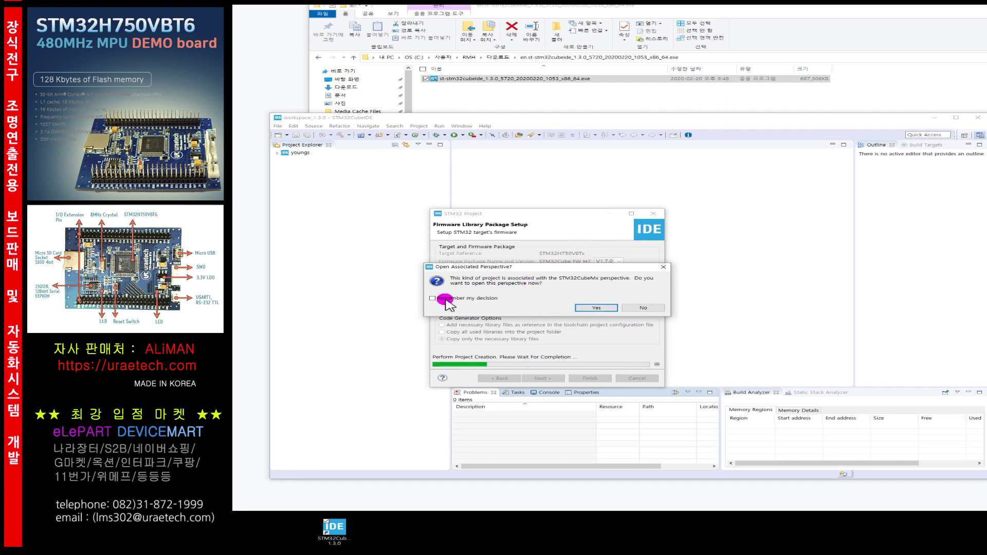
# Remember the choice and switch to CubeMX to open the STM32H750VBTx LQFP100 pinout in youngs.ioc
pyautogui.click(433, 298)
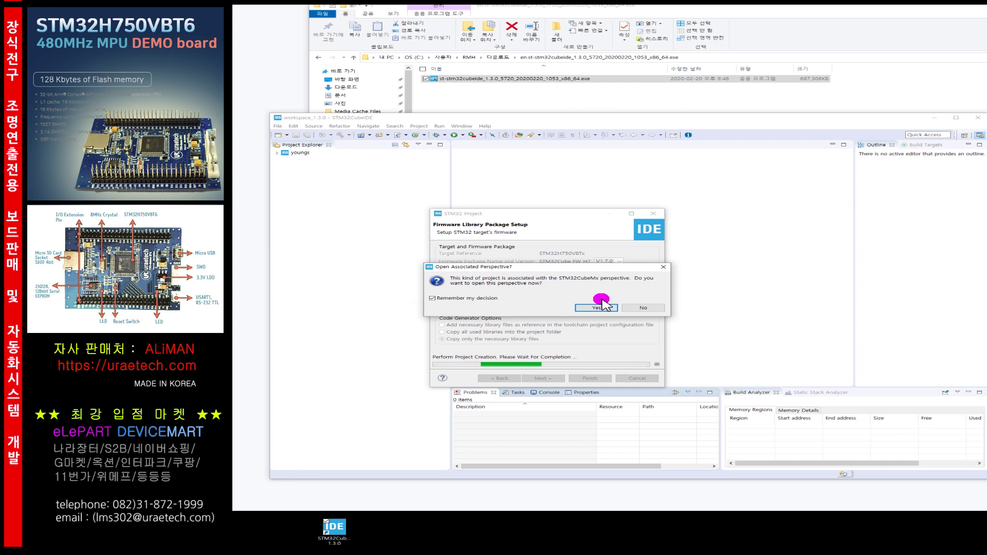
pyautogui.click(599, 306)
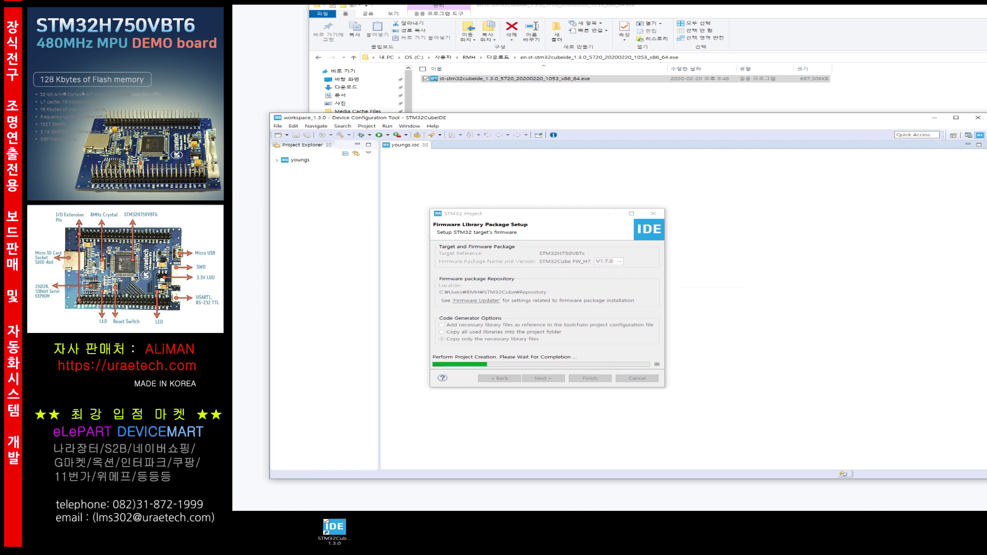
pyautogui.click(826, 425)
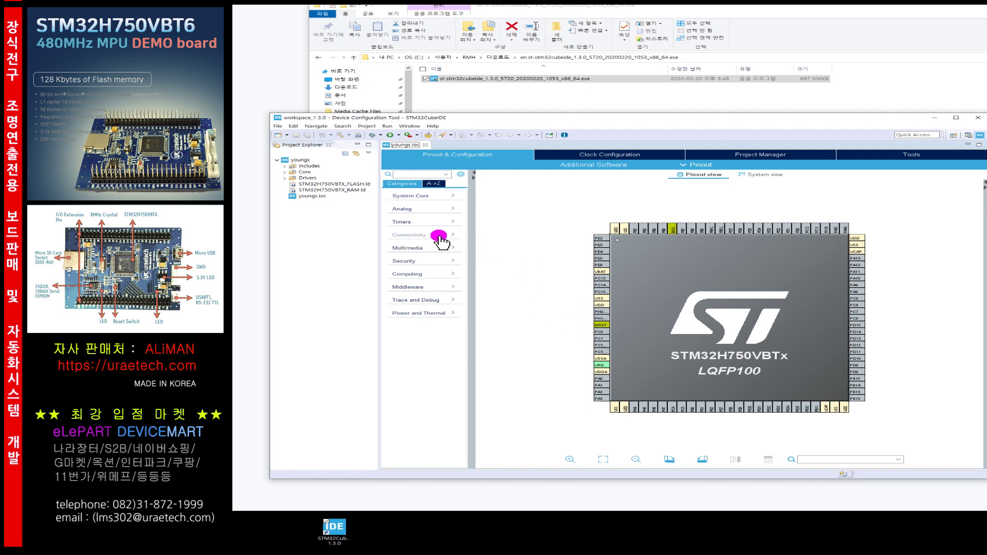
# Under Connectivity, select USART1 and set its Mode to Asynchronous
pyautogui.click(439, 236)
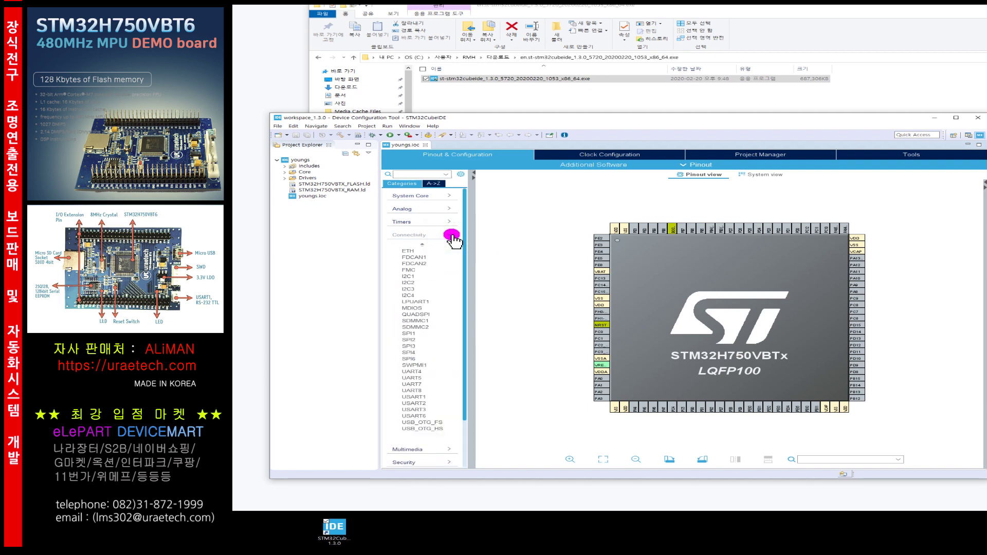
pyautogui.scroll(-1, 451, 364)
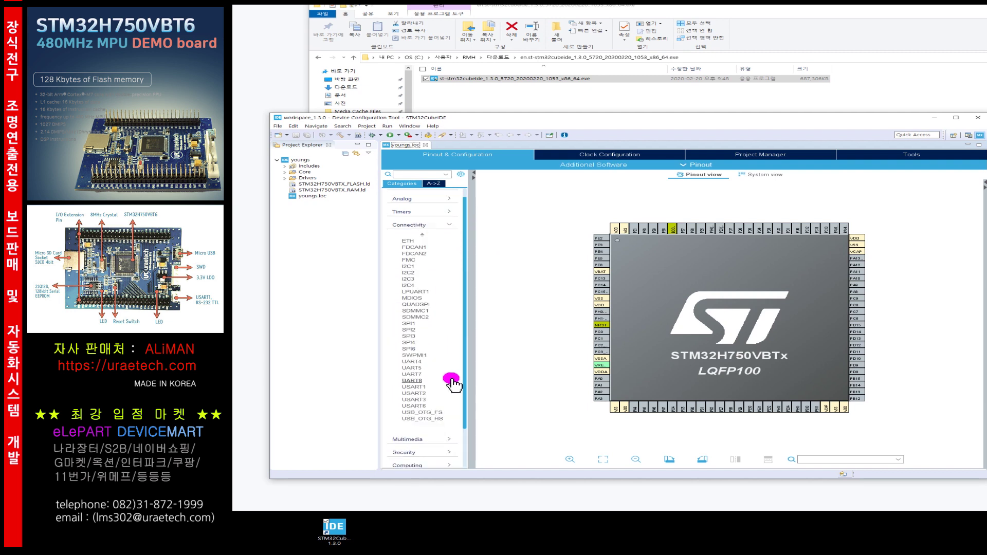
pyautogui.click(418, 387)
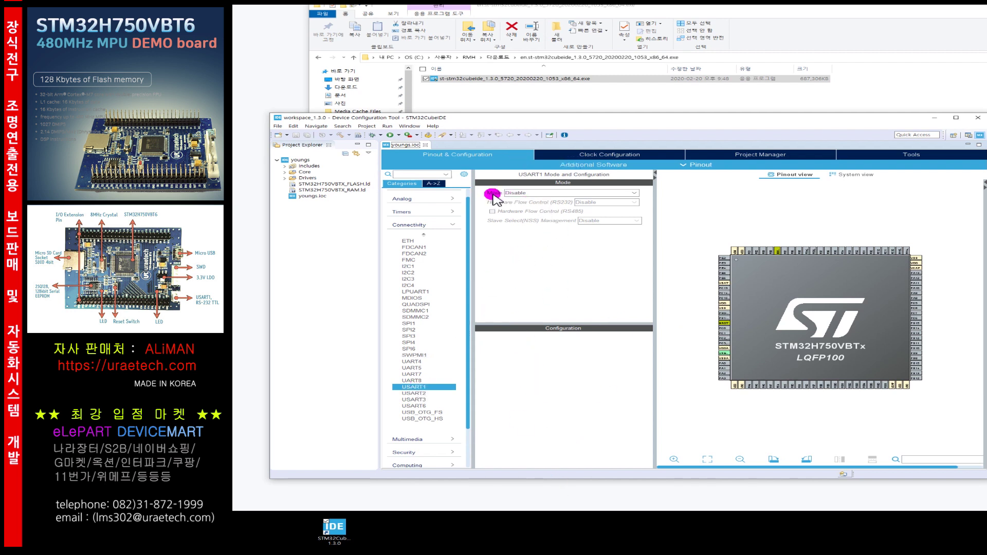
pyautogui.click(533, 194)
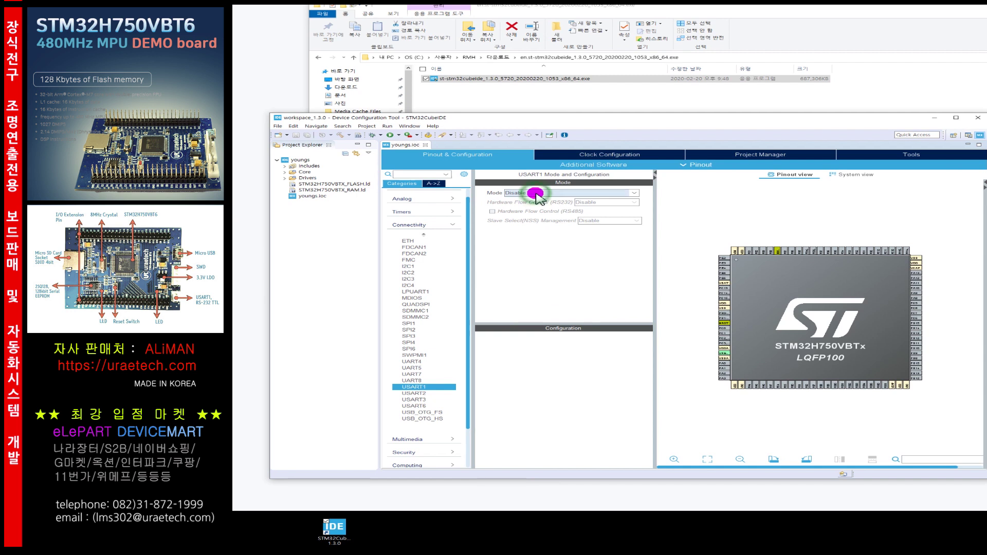
pyautogui.click(610, 195)
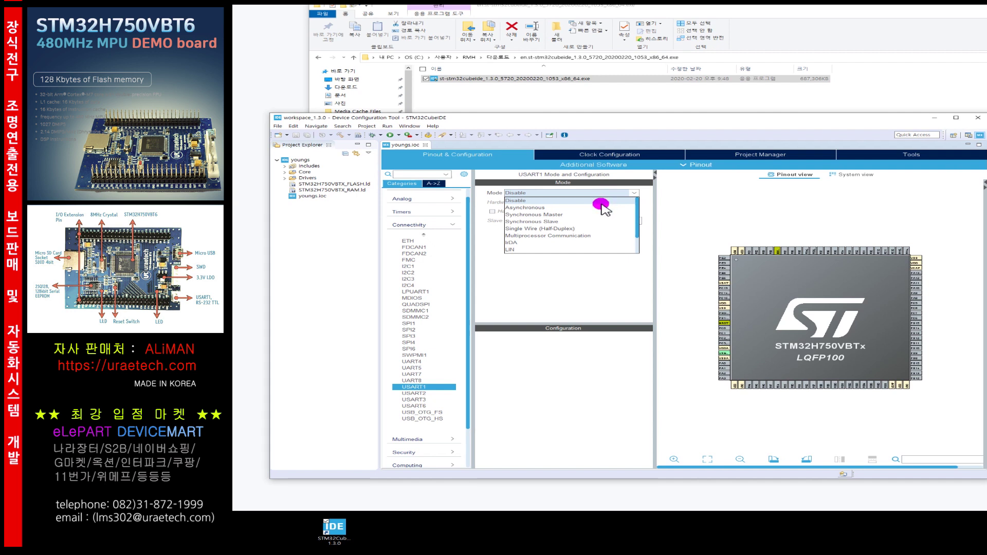
pyautogui.click(529, 208)
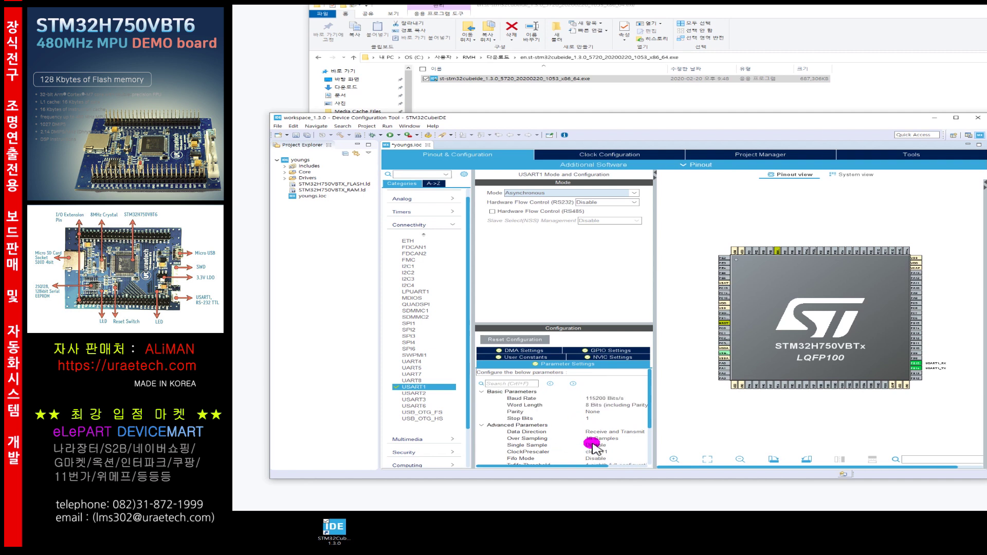
# Change USART1's Baud Rate from 115200 to 9600 Bits/s
pyautogui.click(633, 399)
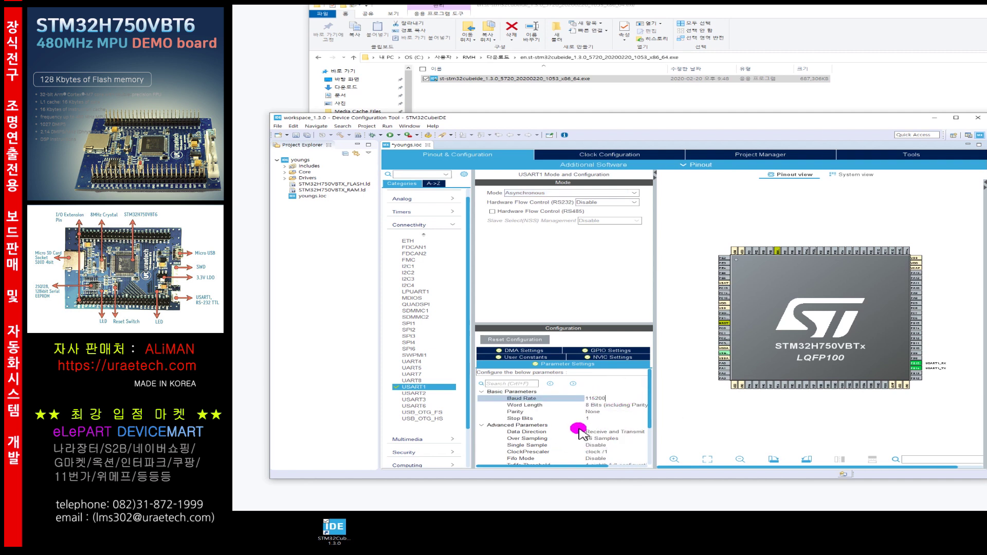
pyautogui.moveTo(613, 397); pyautogui.dragTo(566, 394)
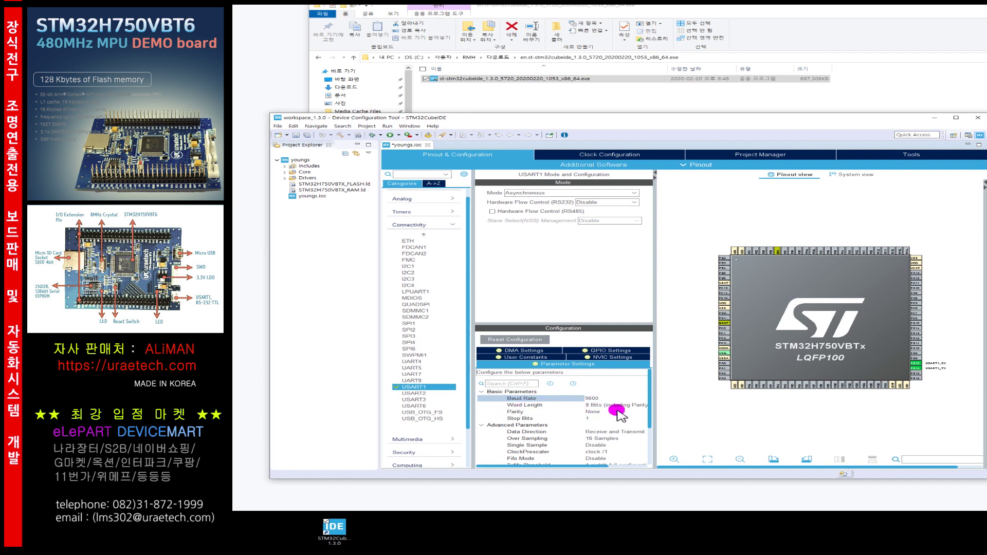
pyautogui.press('Return')
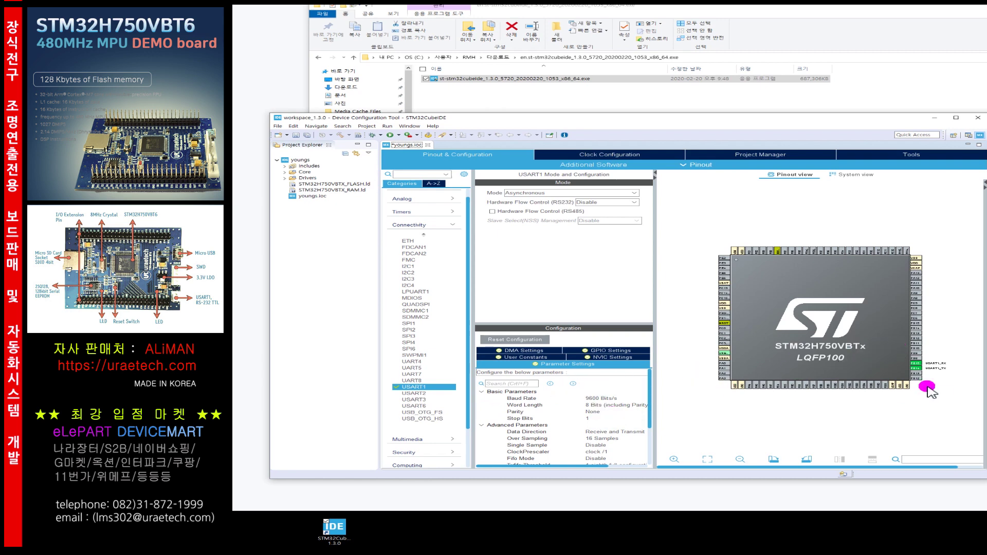
# Zoom and pan the chip pinout to inspect the USART1_RX and USART1_TX pins
pyautogui.scroll(1, 930, 376)
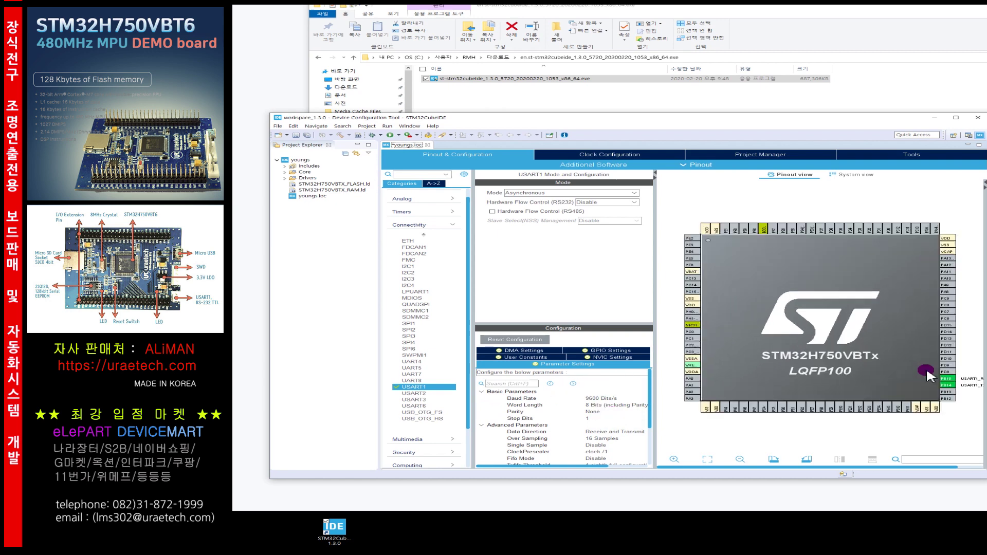
pyautogui.scroll(2, 931, 376)
pyautogui.scroll(2, 935, 376)
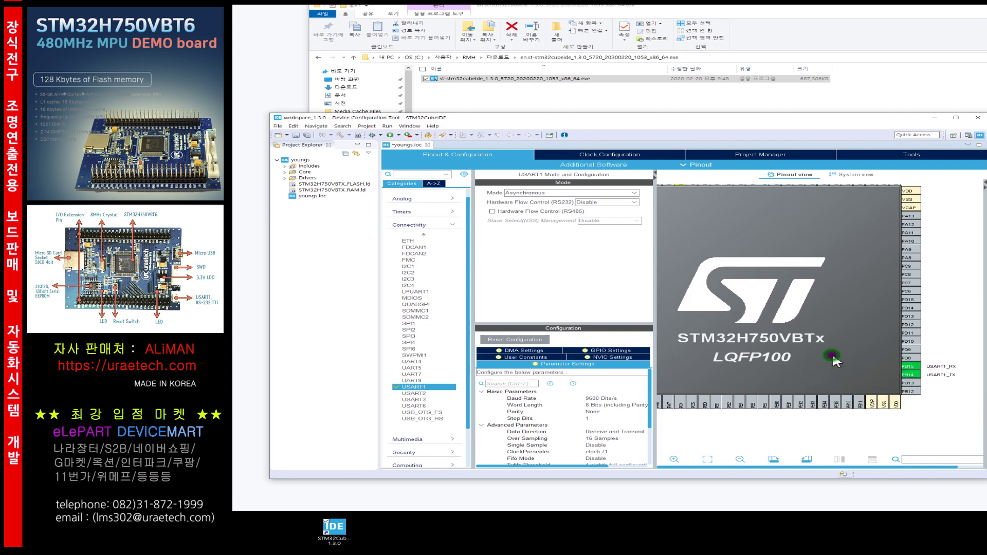
pyautogui.scroll(-3, 864, 360)
pyautogui.moveTo(804, 315); pyautogui.dragTo(844, 338)
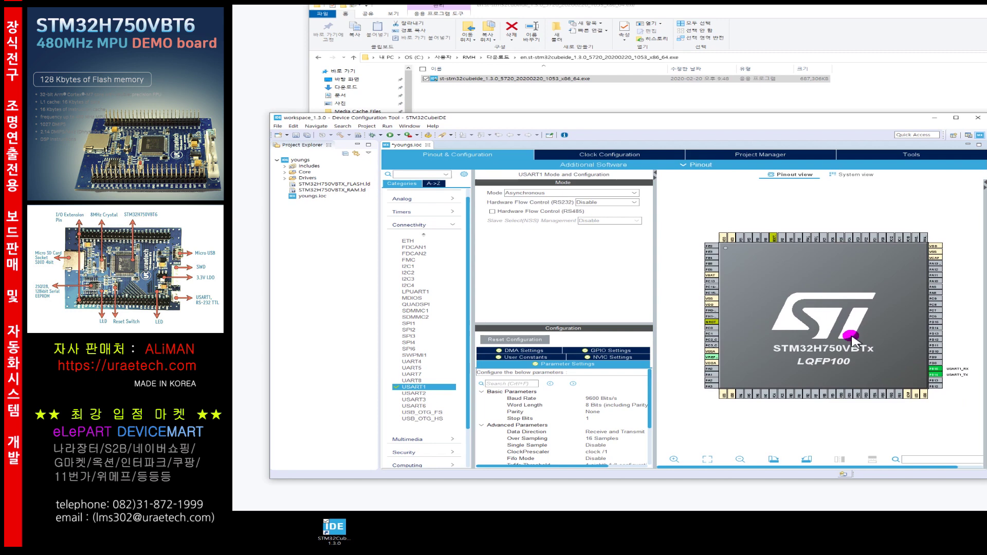
pyautogui.scroll(1, 852, 342)
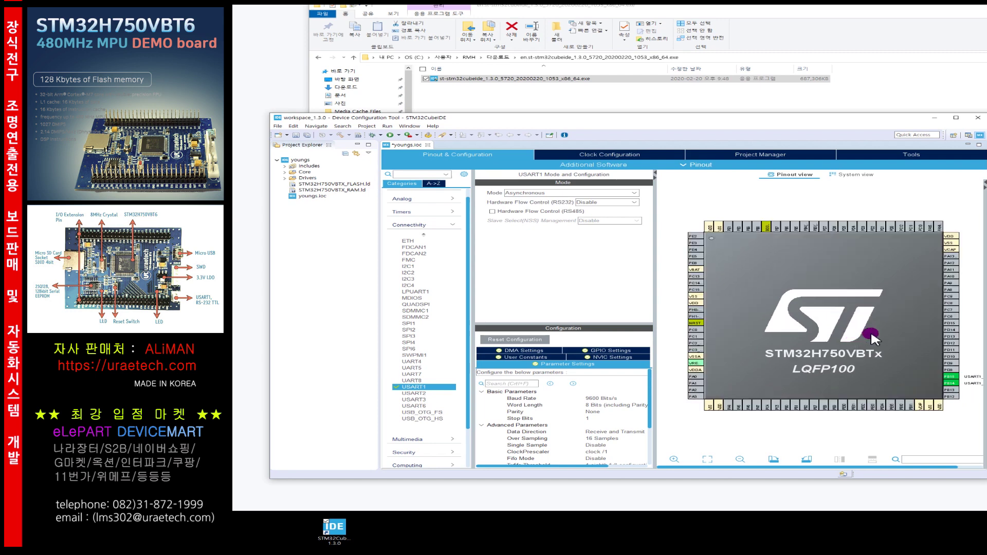
pyautogui.scroll(-1, 869, 348)
pyautogui.moveTo(871, 348); pyautogui.dragTo(861, 334)
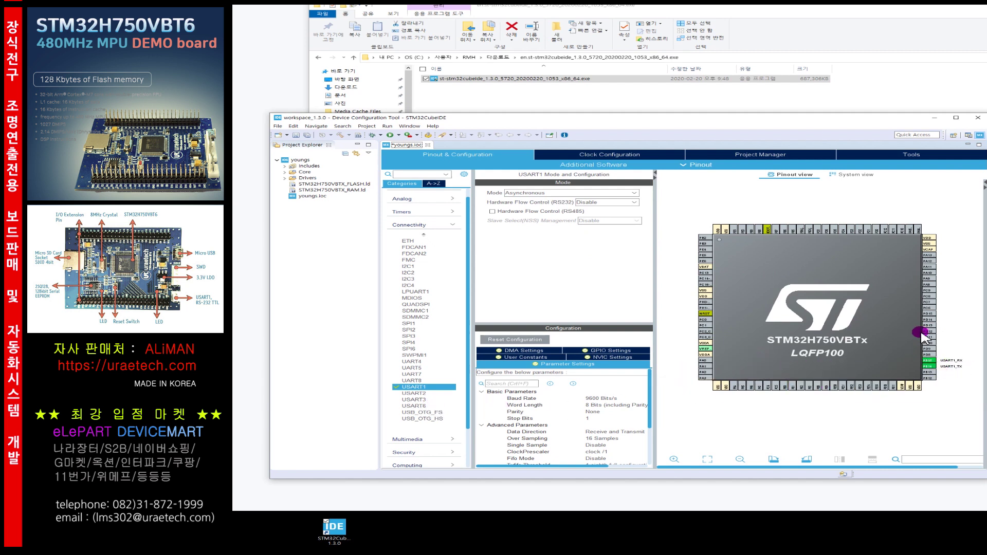
pyautogui.click(421, 394)
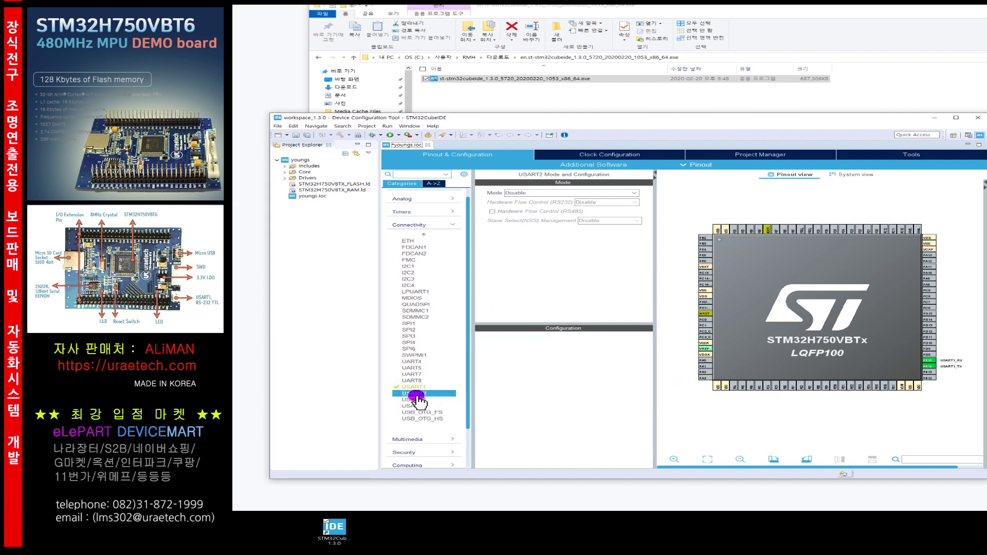
pyautogui.click(531, 194)
pyautogui.click(538, 211)
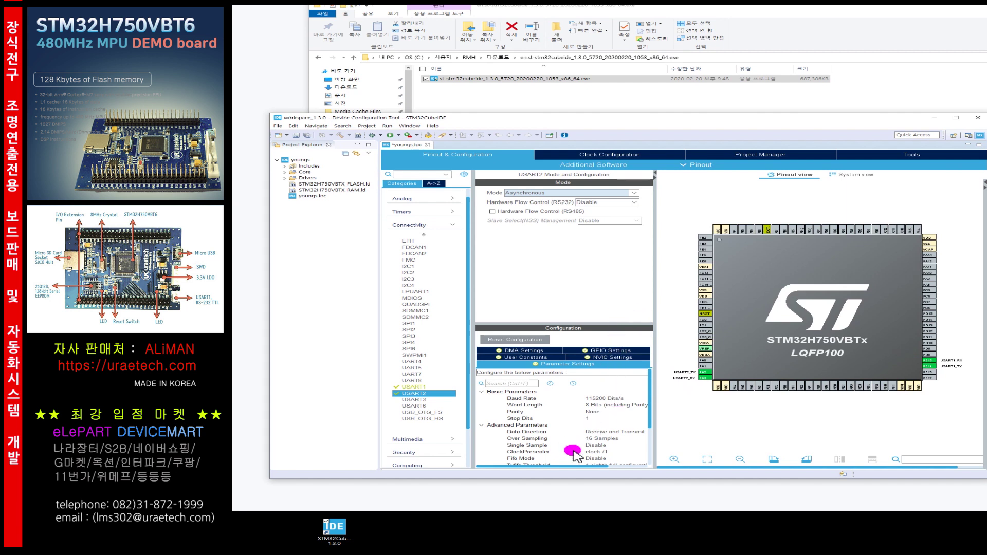
pyautogui.click(455, 225)
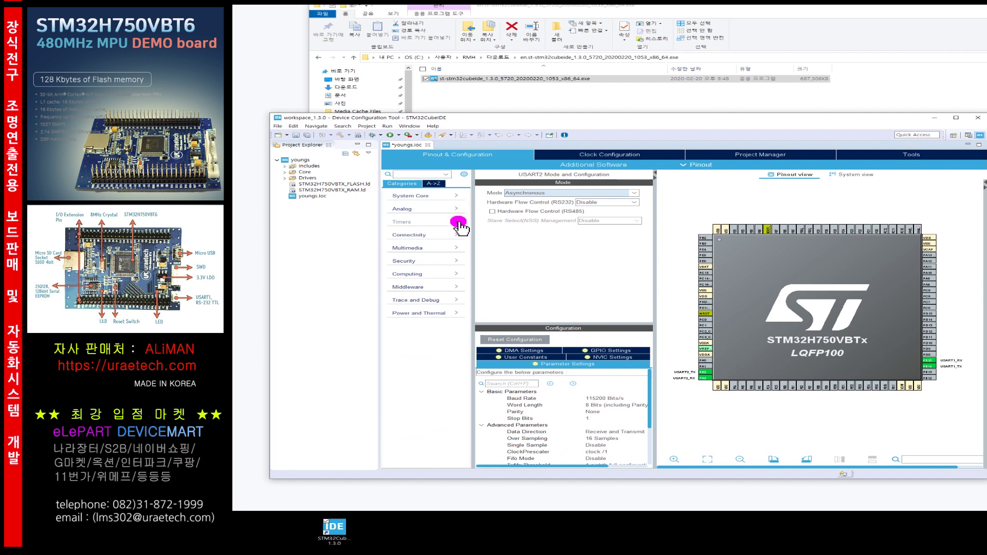
pyautogui.click(456, 234)
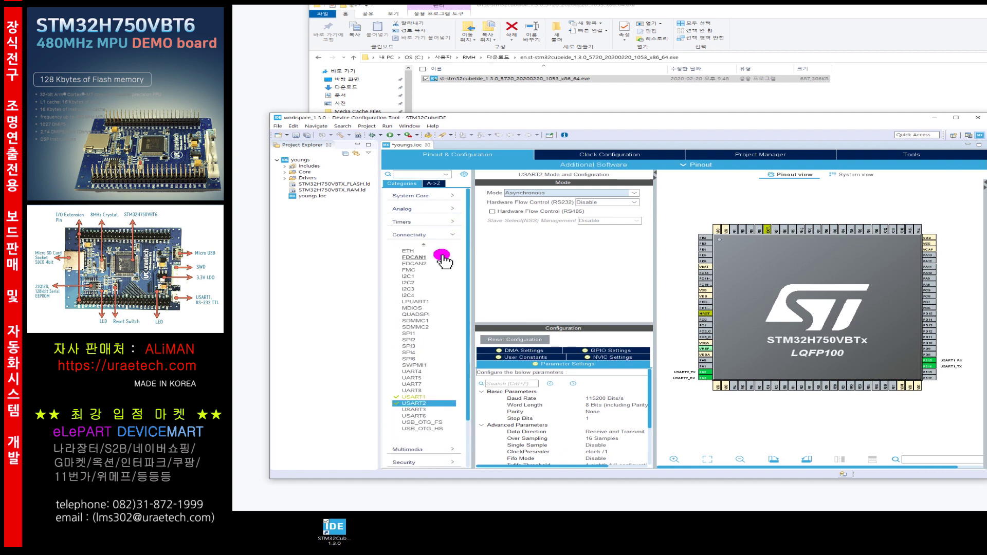
# Select SDMMC1 and set its Mode to SD 4 bits Wide bus
pyautogui.click(422, 321)
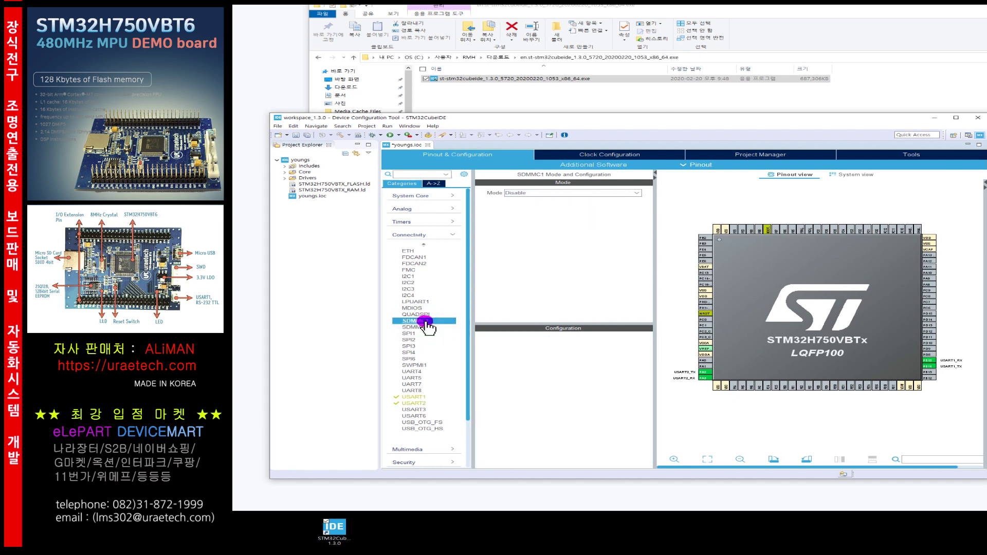
pyautogui.click(566, 194)
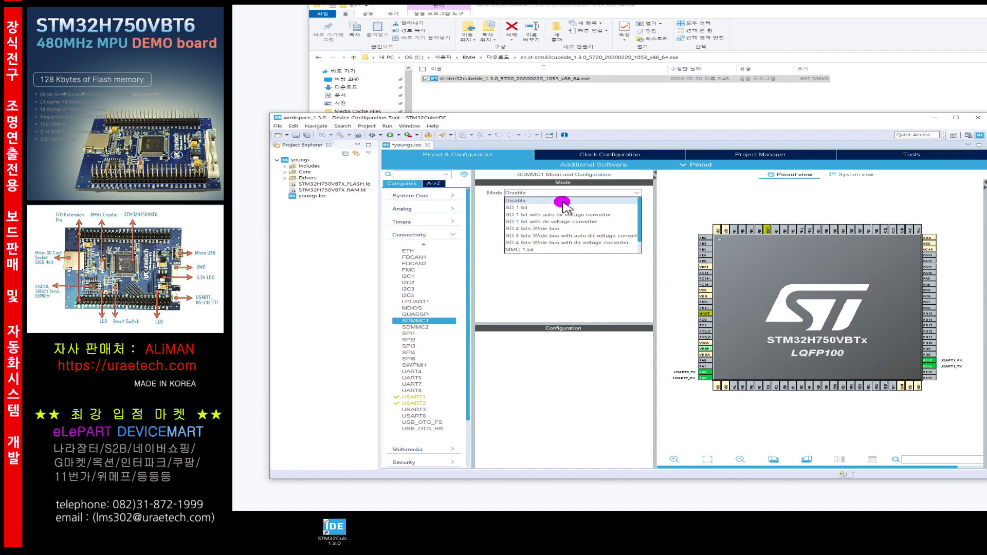
pyautogui.click(546, 233)
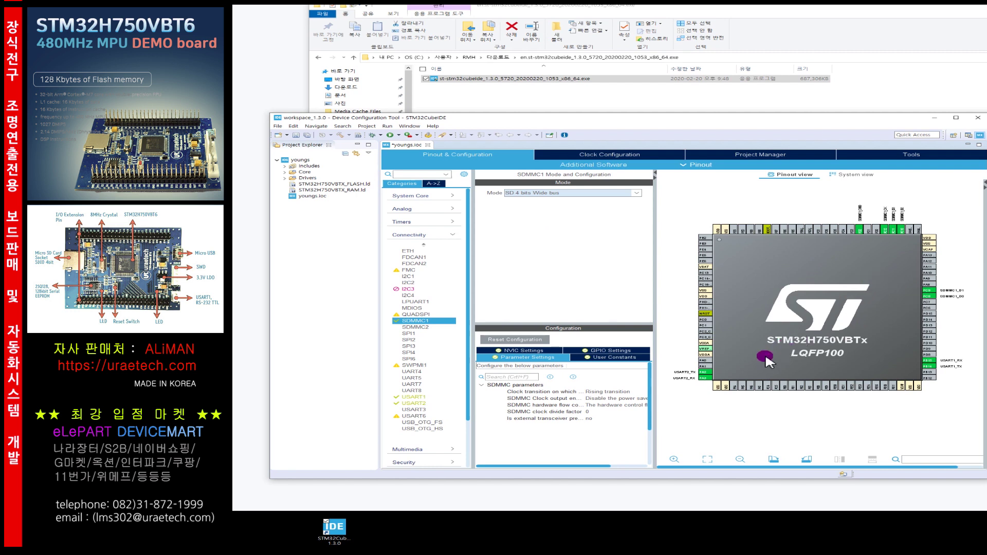
# Inspect SDMMC1's GPIO pin assignments such as PC8, then return to its parameter list
pyautogui.click(640, 351)
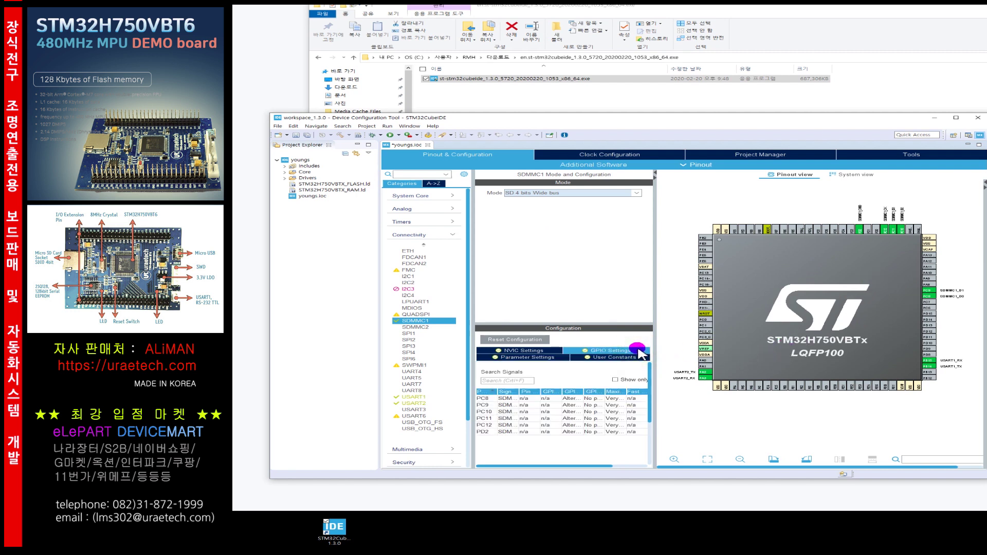
pyautogui.click(486, 399)
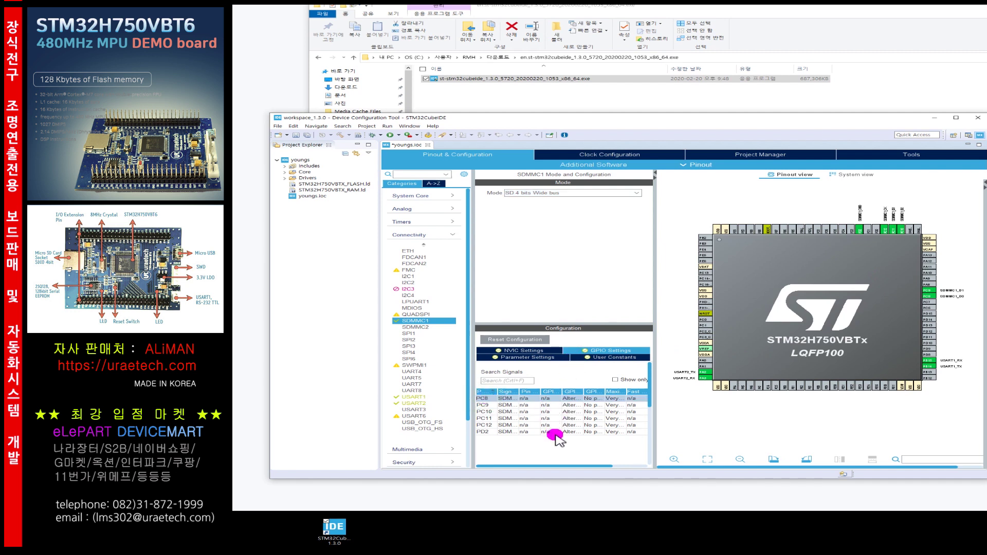
pyautogui.click(874, 356)
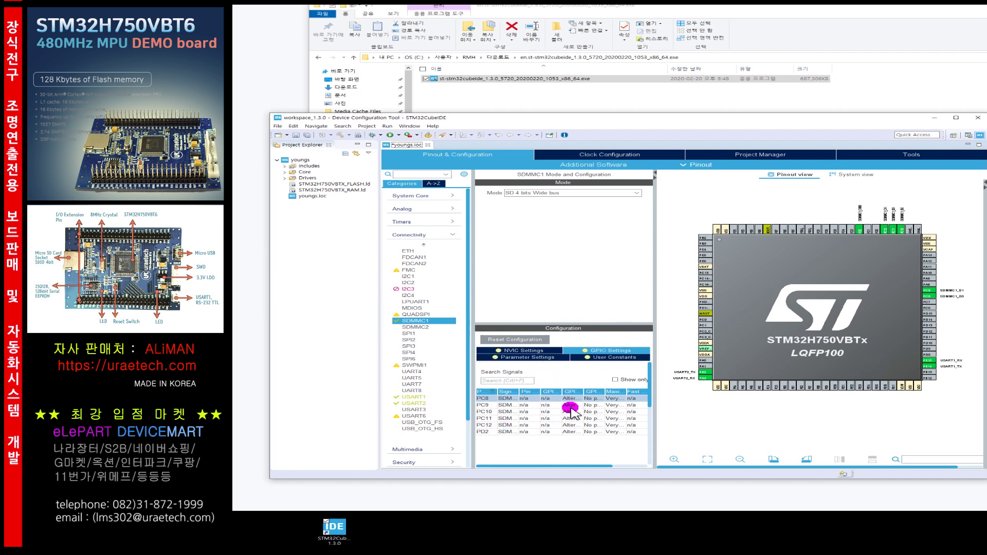
pyautogui.click(482, 398)
pyautogui.click(538, 358)
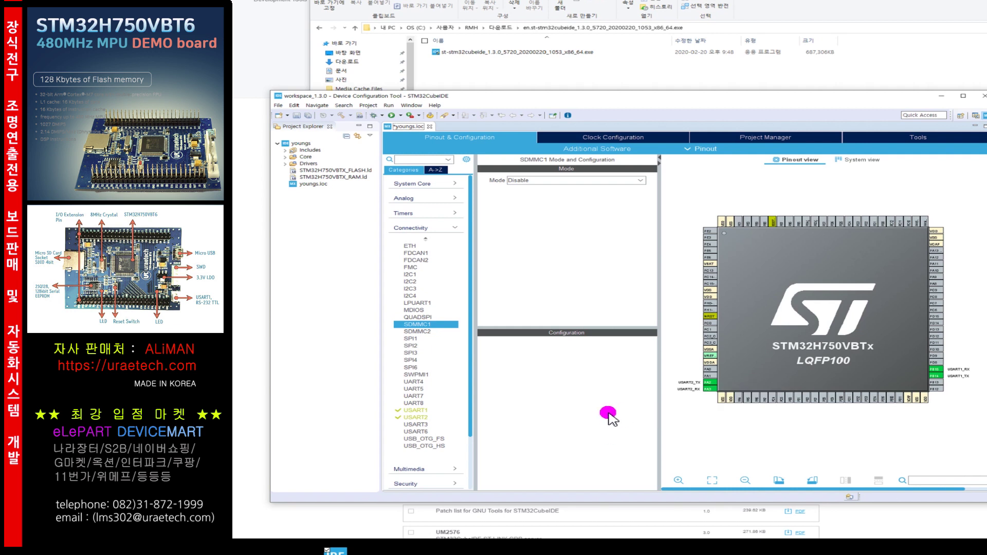
# Enable ADC1 input channel IN7 from the Analog peripheral list
pyautogui.click(455, 226)
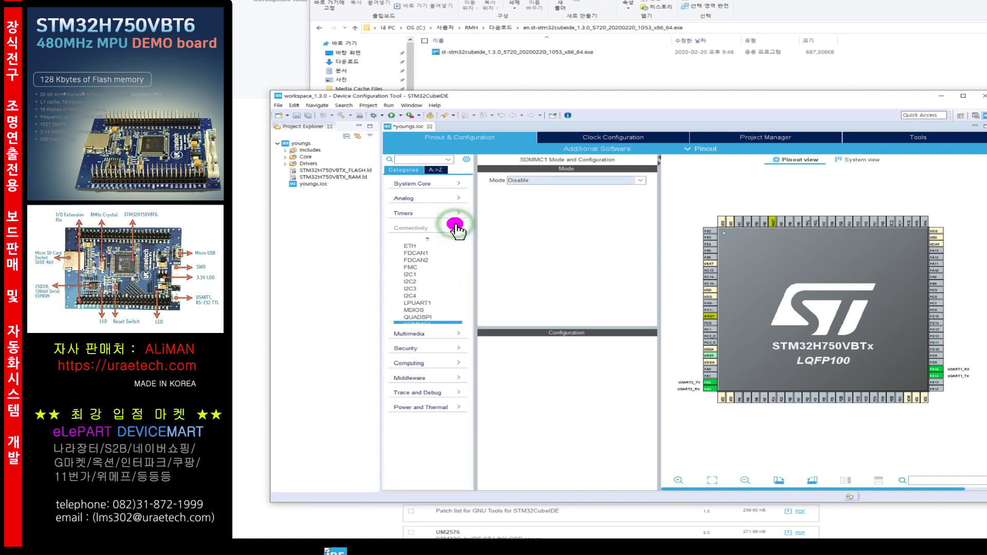
pyautogui.click(457, 200)
pyautogui.click(416, 217)
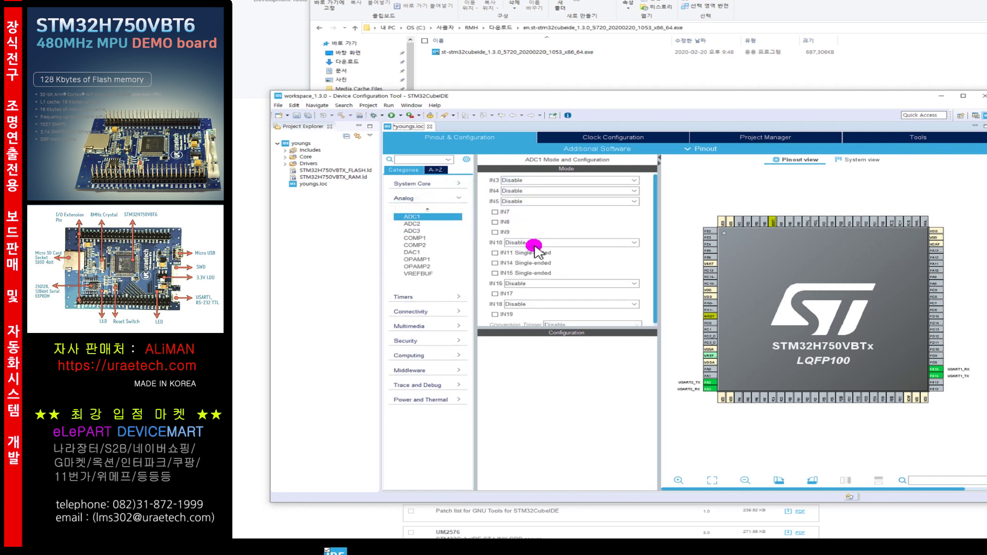
pyautogui.click(494, 211)
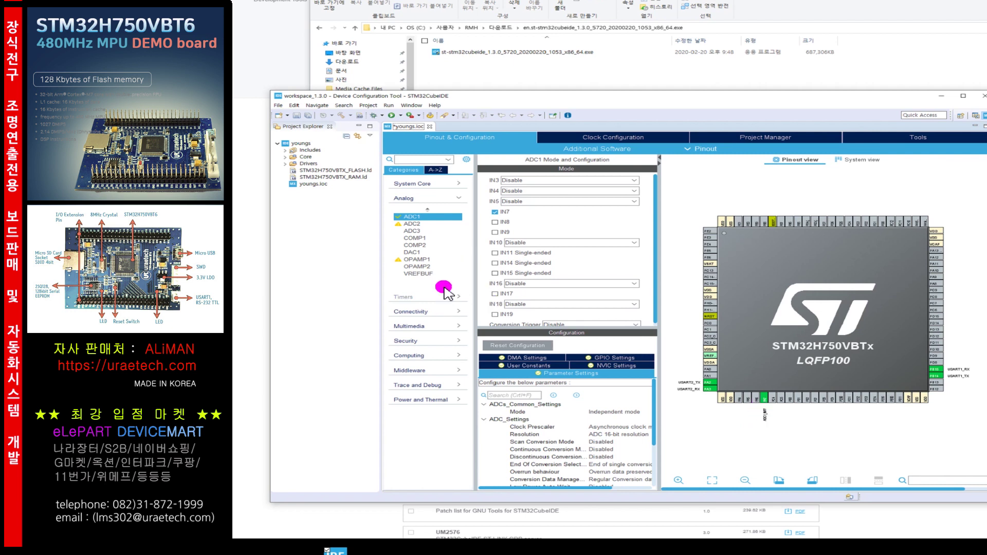
pyautogui.click(457, 198)
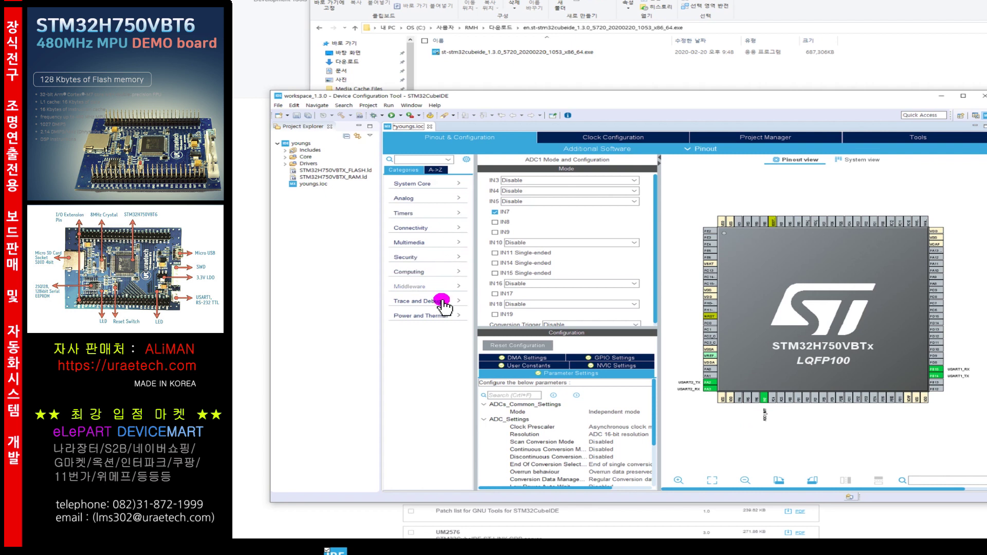
# Select LTDC under Multimedia and set its Display Type to RGB565 (16 bits)
pyautogui.click(457, 246)
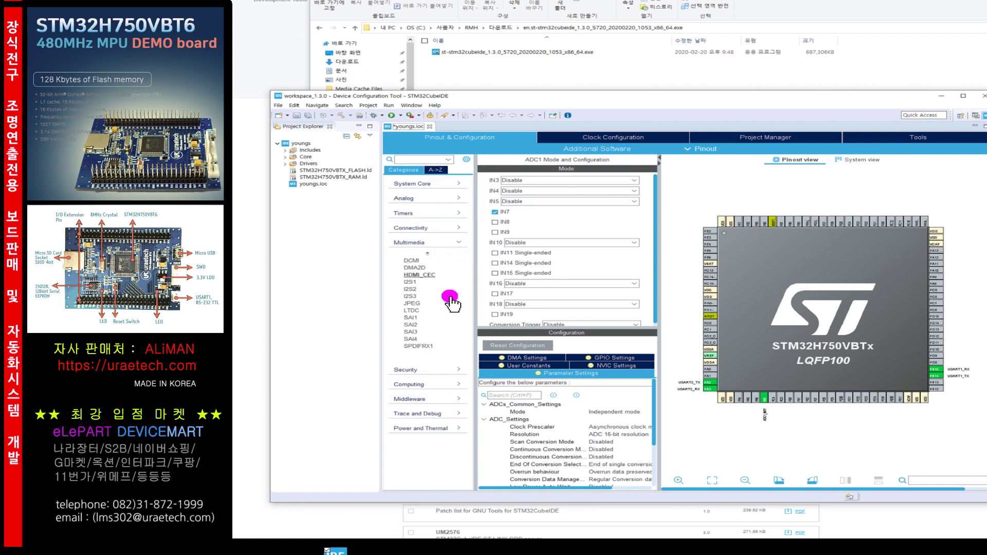
pyautogui.click(415, 311)
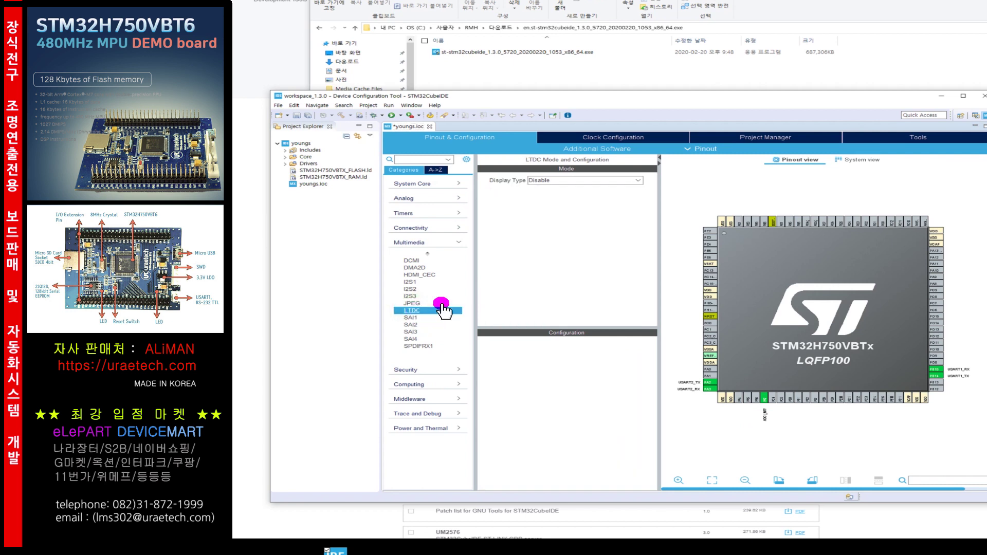
pyautogui.click(566, 181)
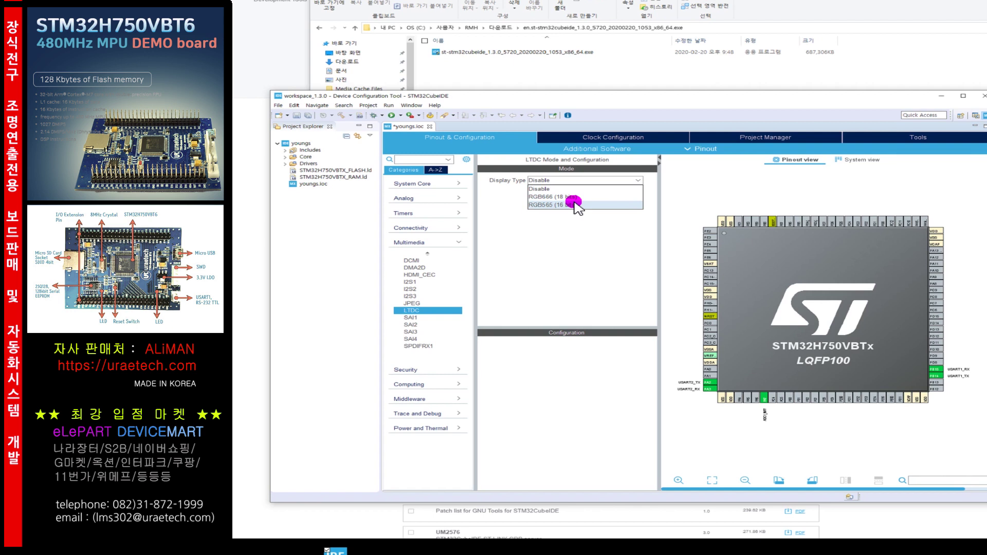
pyautogui.click(573, 203)
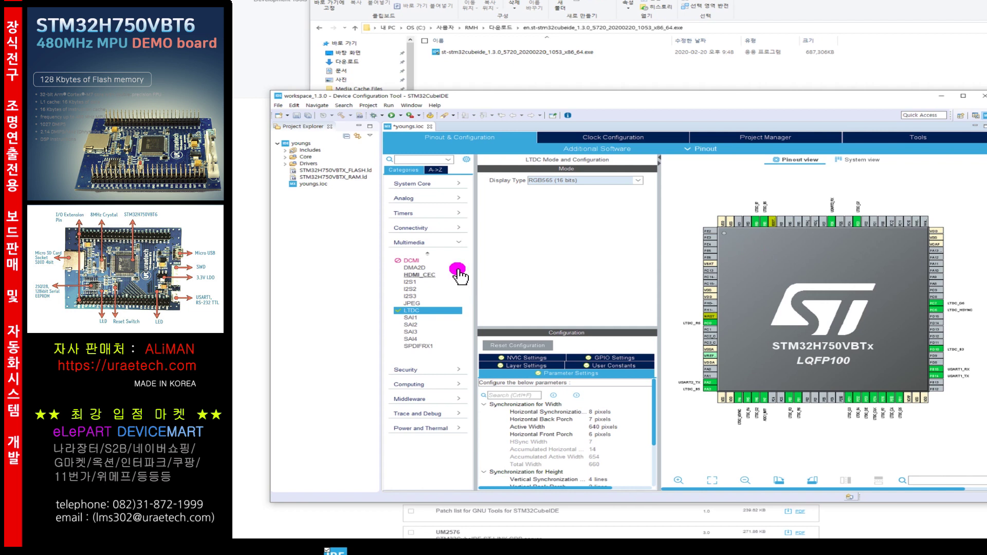
pyautogui.moveTo(442, 267)
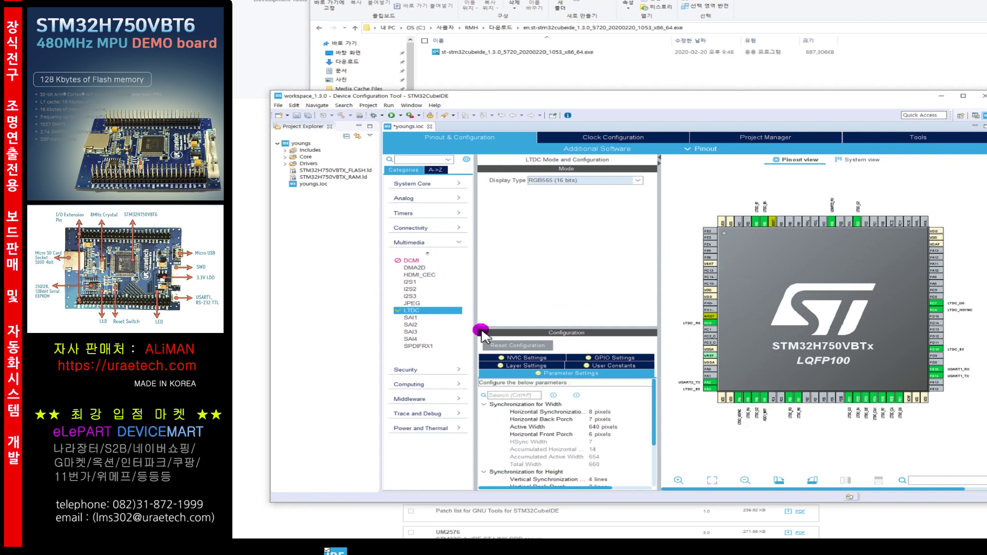
# Delete the youngs project from Project Explorer, including its contents on disk
pyautogui.click(277, 106)
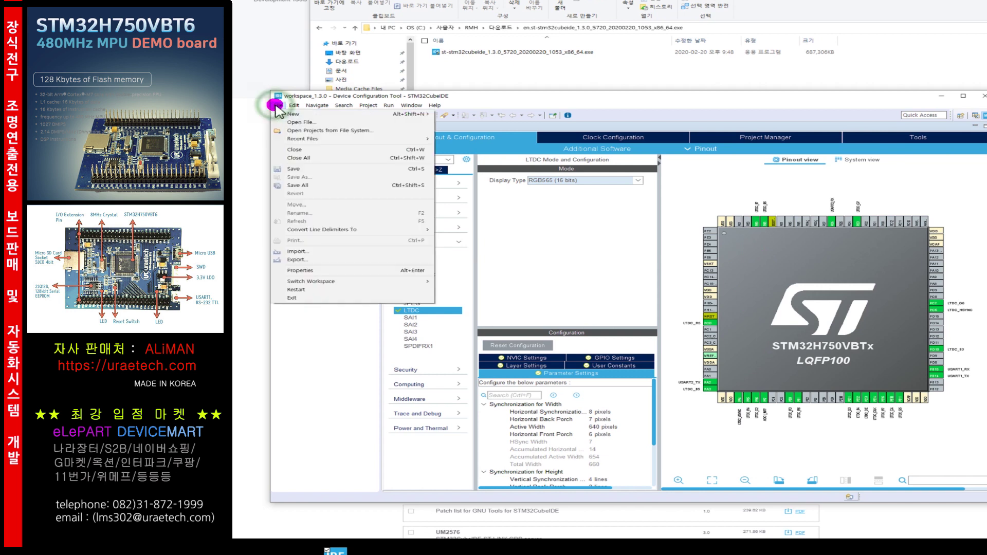
pyautogui.moveTo(284, 118)
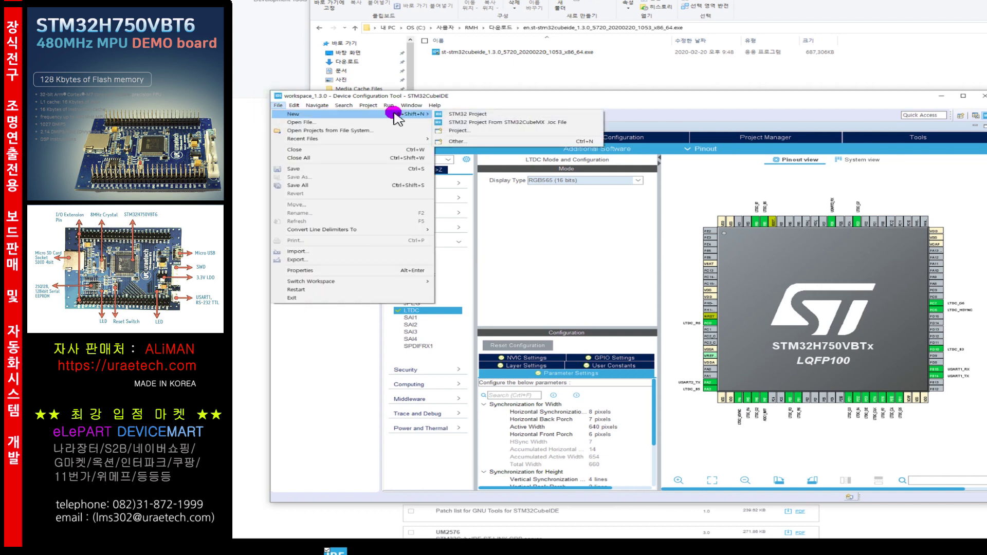
pyautogui.click(681, 98)
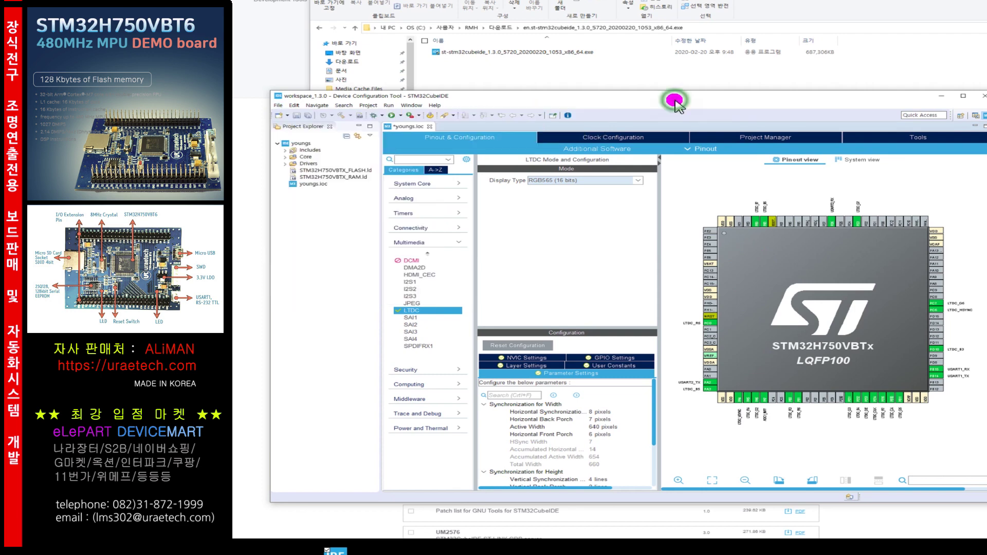
pyautogui.click(297, 144)
pyautogui.rightClick(306, 149)
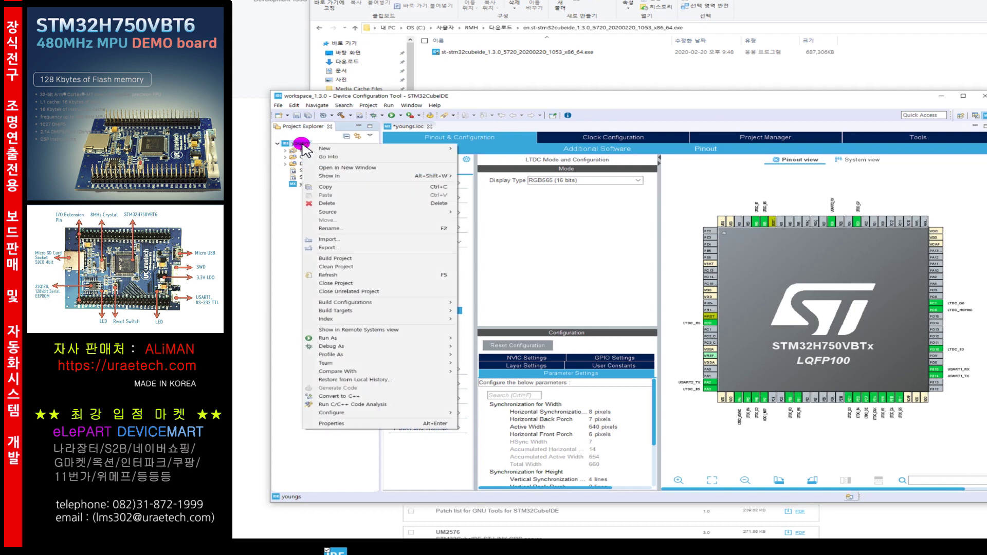
pyautogui.click(332, 204)
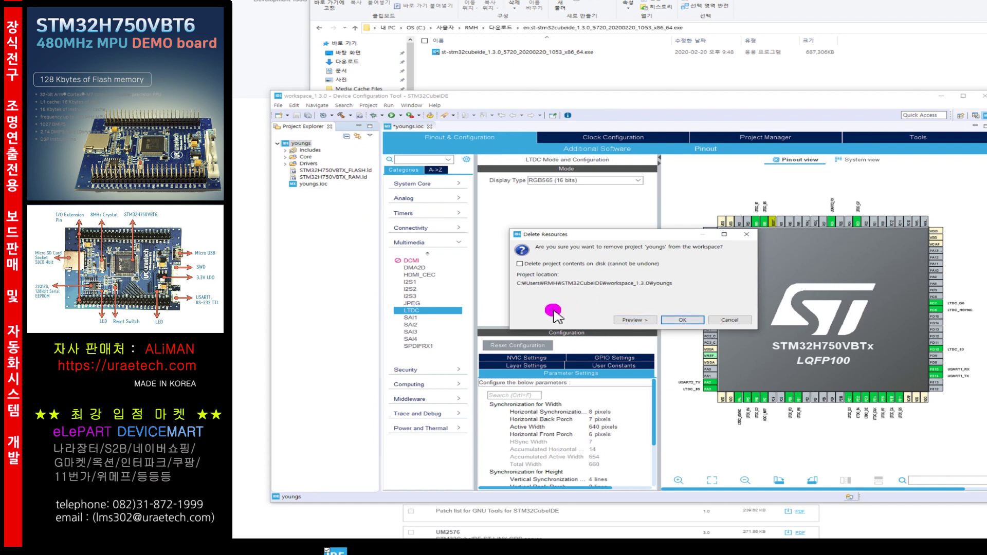
pyautogui.click(521, 264)
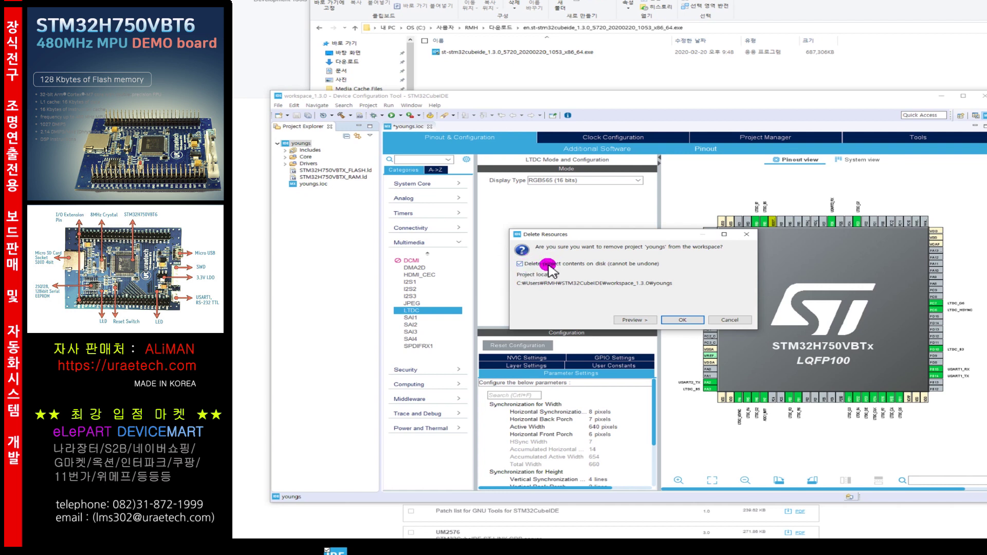
pyautogui.click(683, 320)
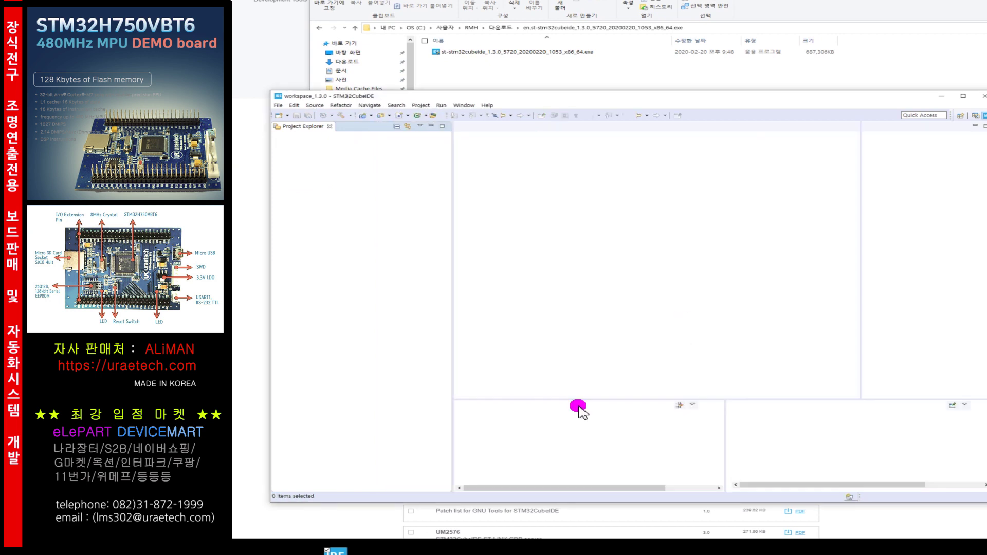
pyautogui.click(284, 108)
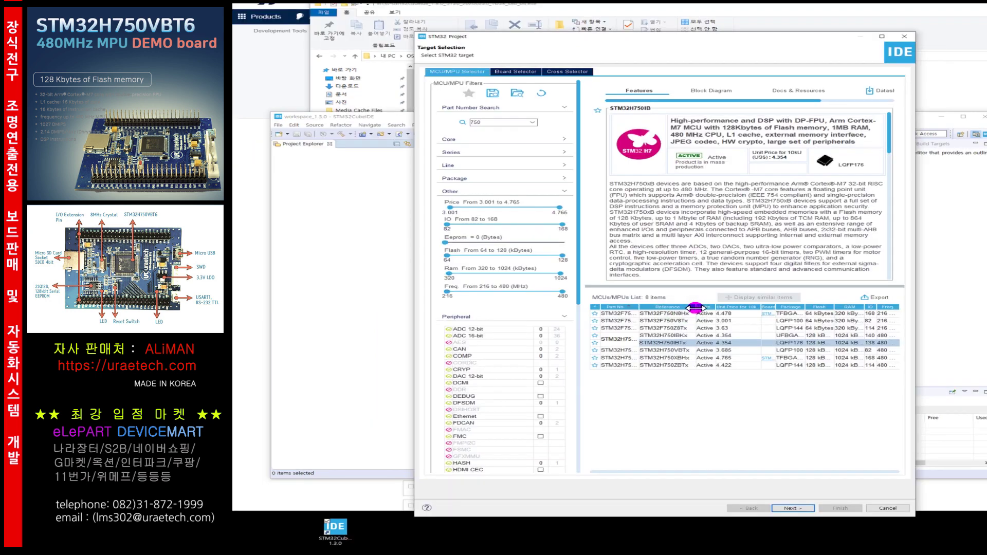
# Choose the STM32H750IBTx, name the project 'jkl', and finish the wizard
pyautogui.moveTo(695, 308); pyautogui.dragTo(688, 308)
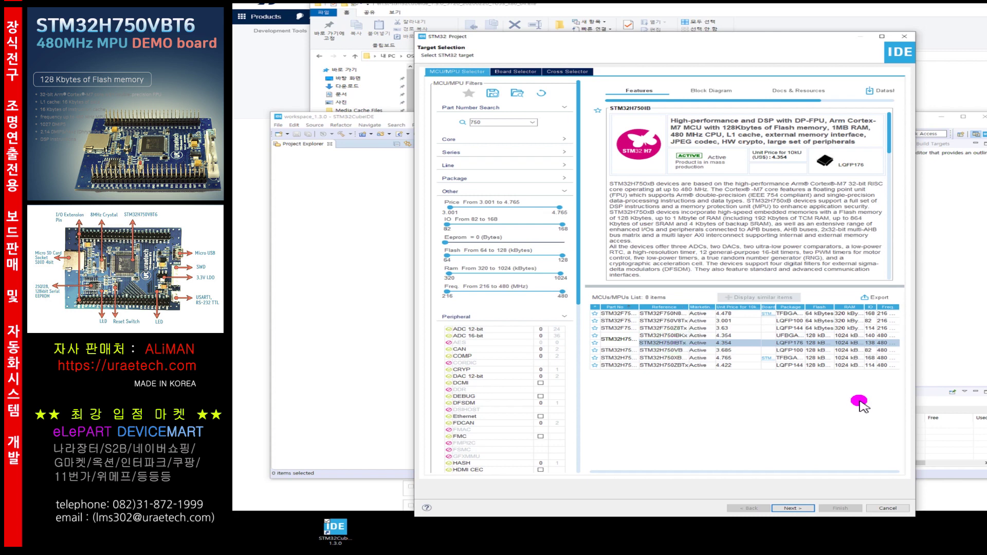
pyautogui.click(790, 508)
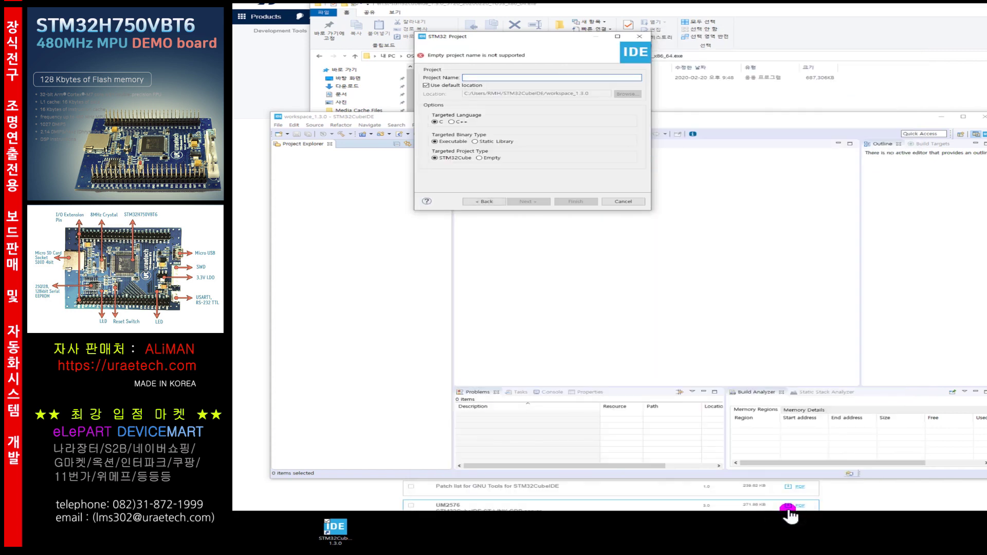
pyautogui.write('jkl')
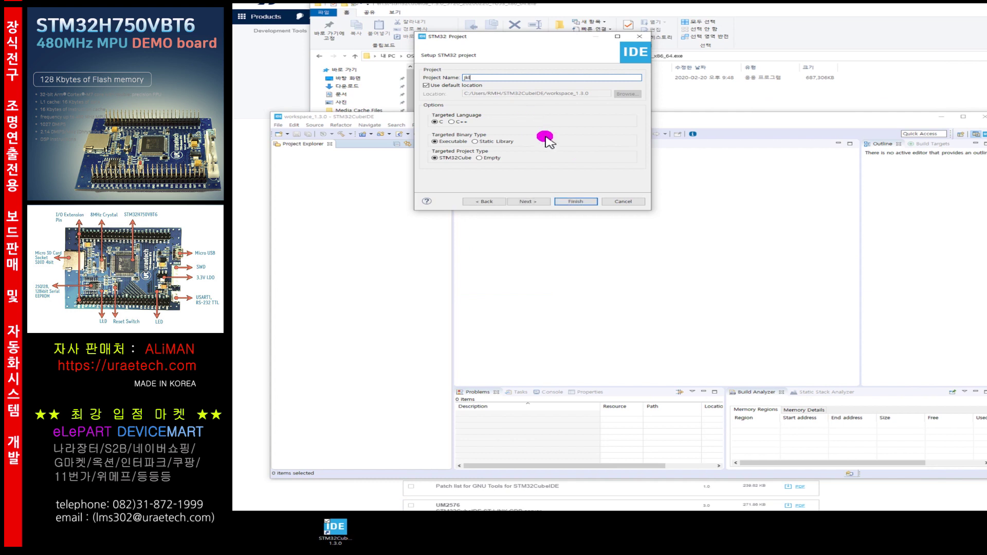
pyautogui.click(575, 203)
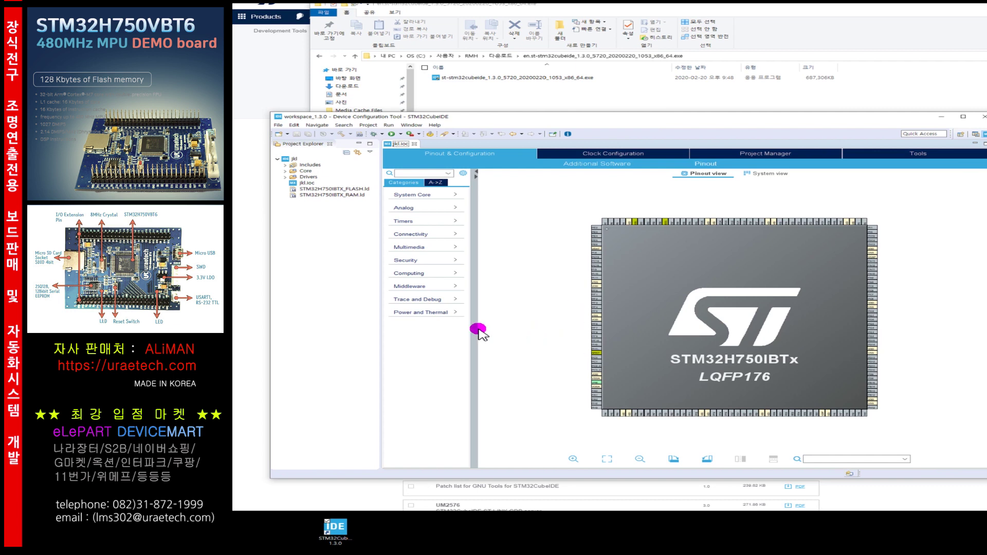
# Enable LTDC under Multimedia with its Display Type set to RGB565 (16 bits)
pyautogui.click(453, 249)
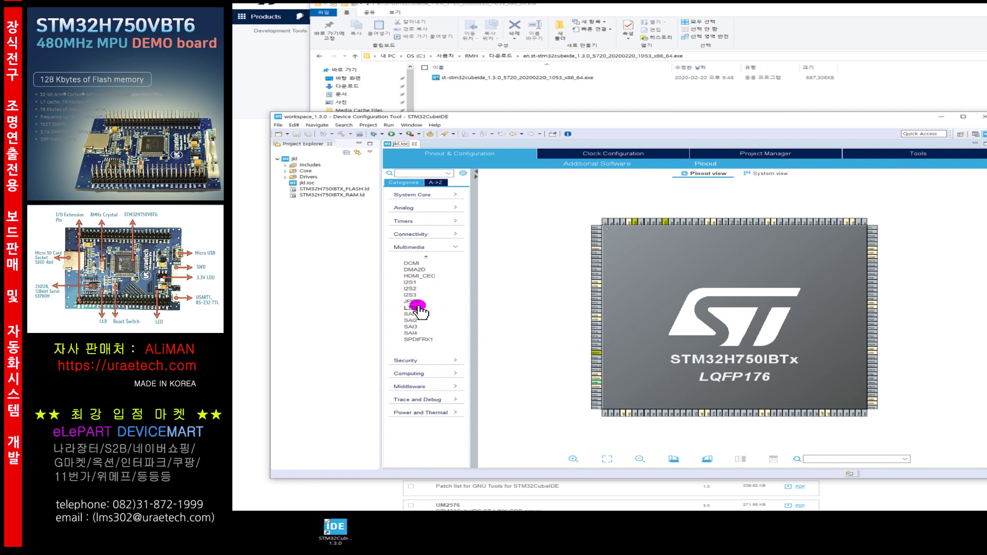
pyautogui.click(420, 308)
pyautogui.click(569, 193)
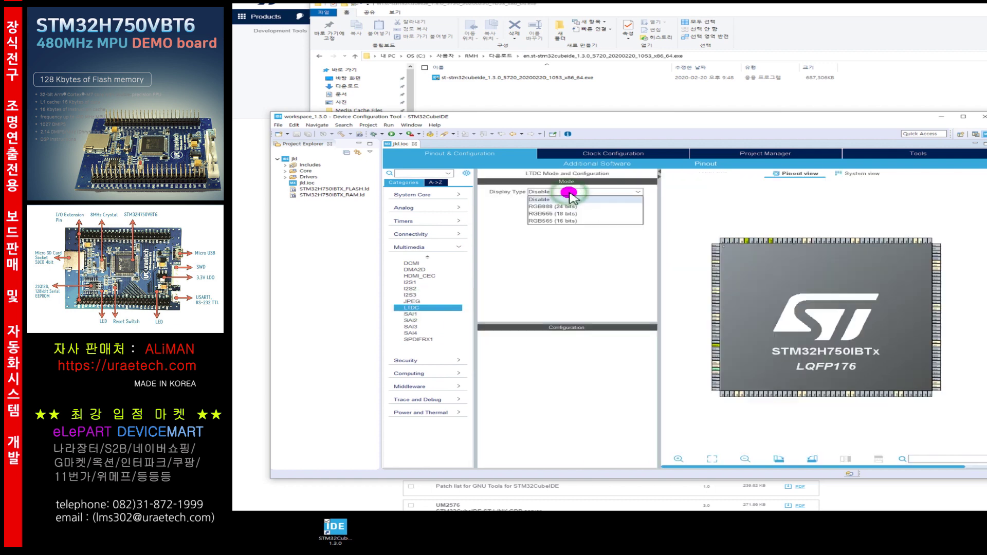
pyautogui.click(570, 220)
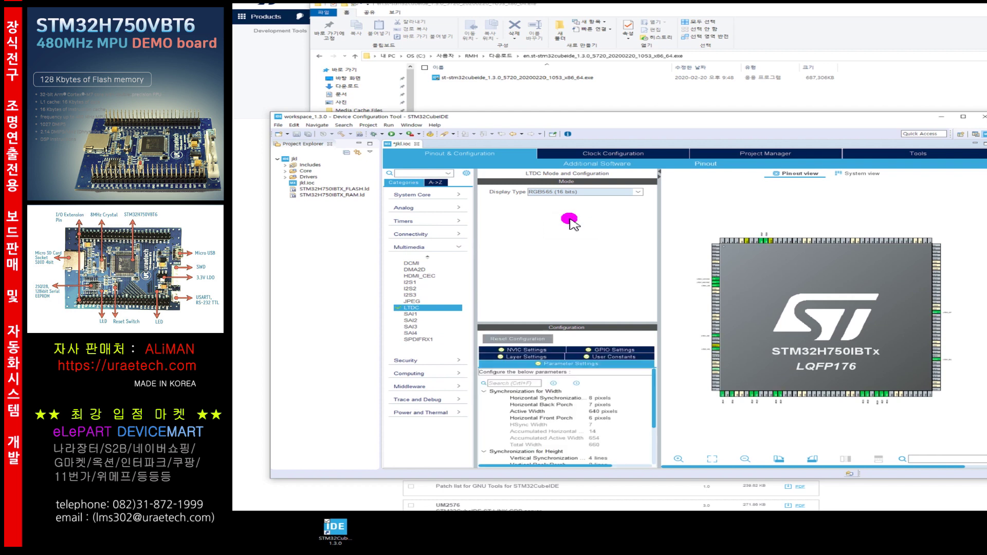
pyautogui.click(428, 263)
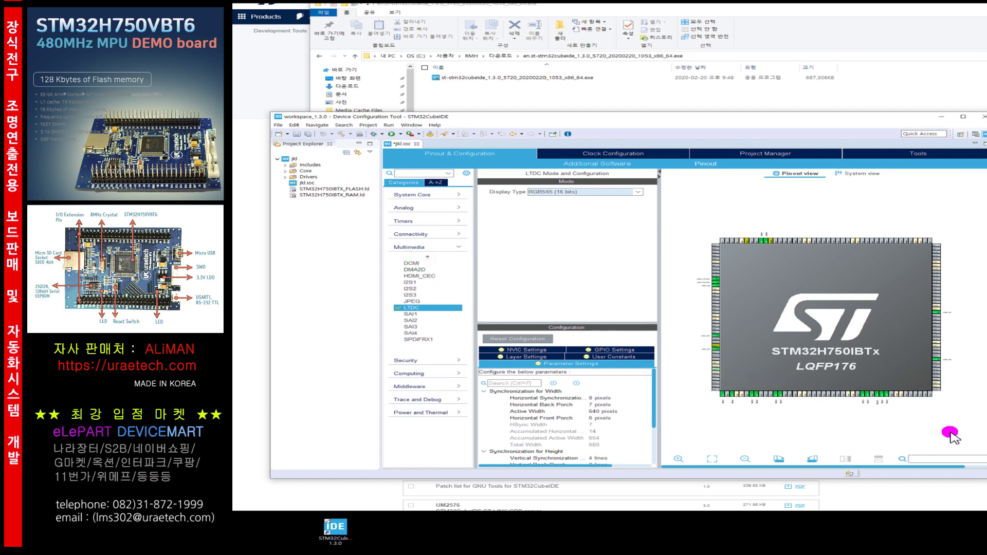
# Collapse the Multimedia category, leaving LTDC at RGB565 with default 640-pixel active width
pyautogui.click(459, 247)
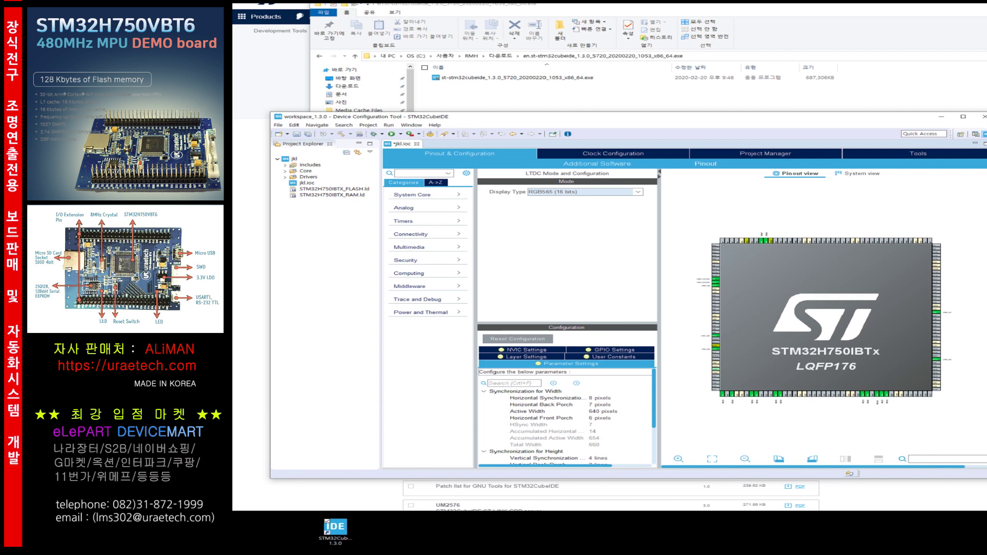
pyautogui.click(766, 331)
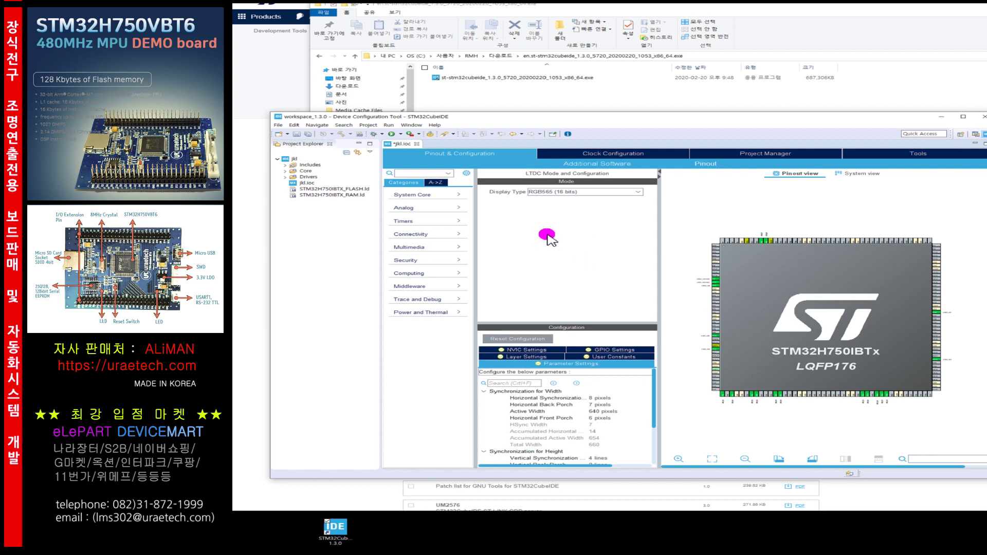
# Set USART1 under Connectivity to Asynchronous mode, then view the Clock Configuration diagram
pyautogui.click(457, 235)
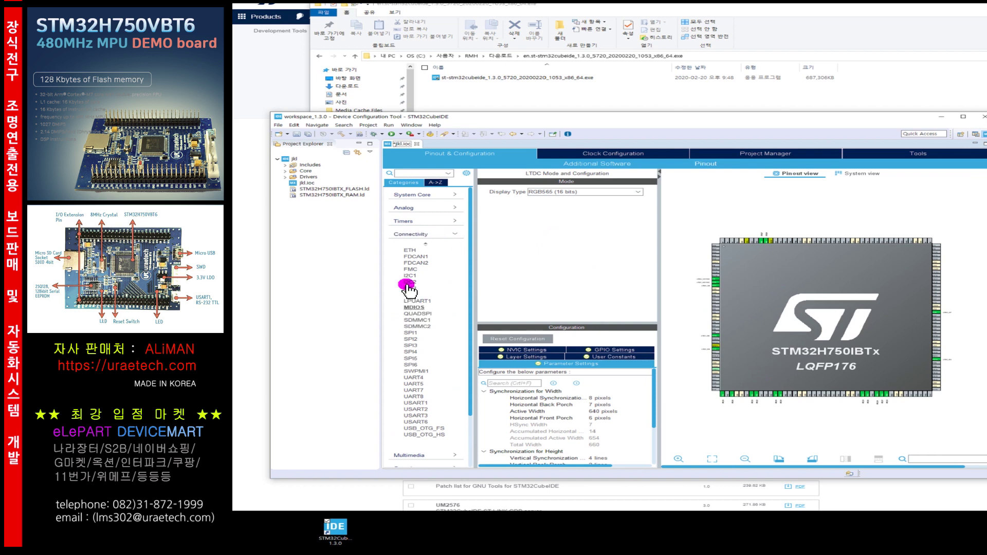
pyautogui.click(433, 403)
pyautogui.click(568, 191)
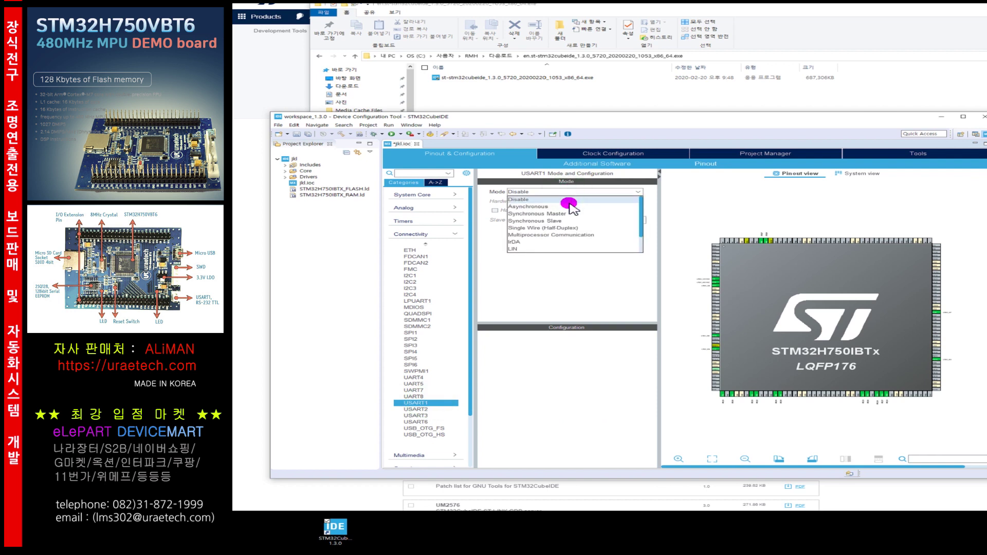
pyautogui.click(566, 201)
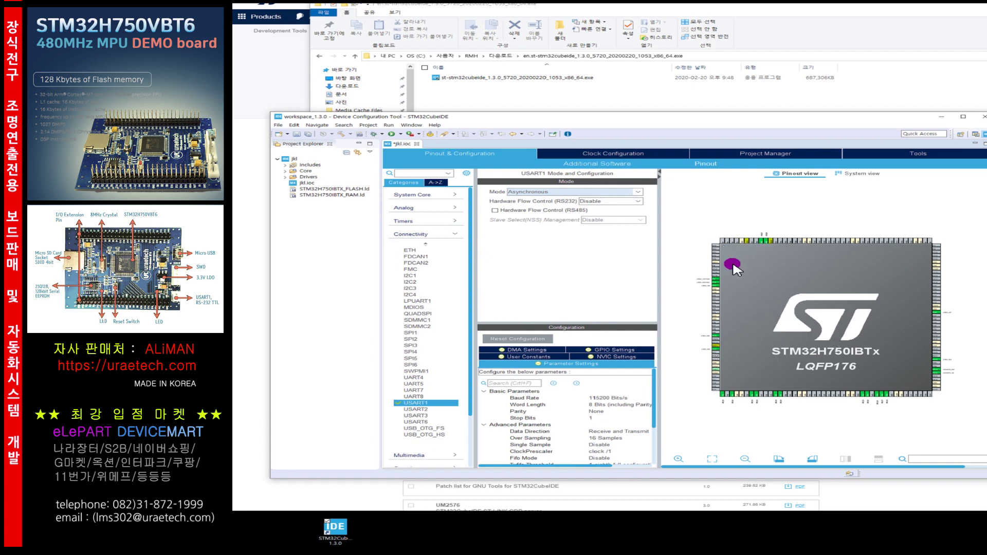
pyautogui.click(599, 154)
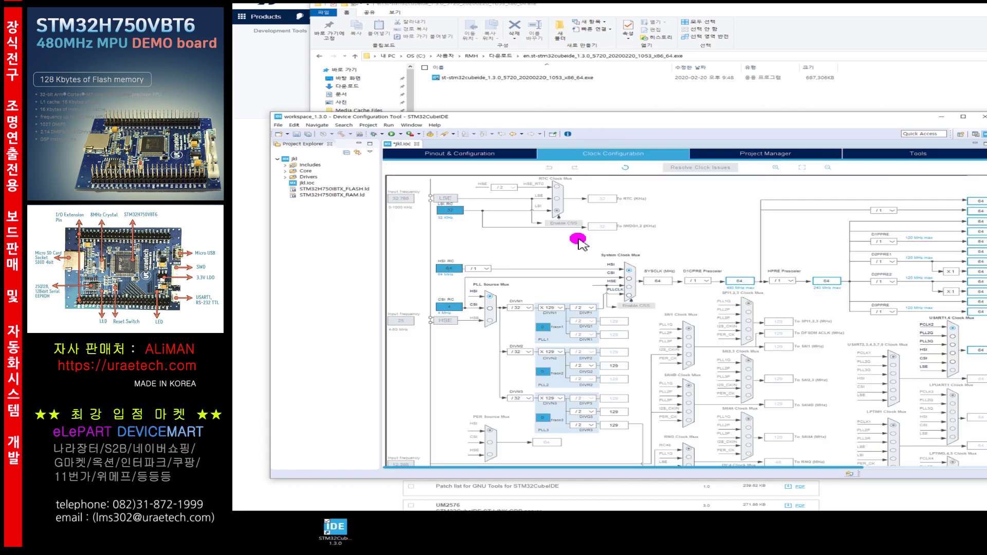
# Set the RCC High Speed Clock (HSE) to Crystal/Ceramic Resonator and return to the clock tree
pyautogui.scroll(-2, 808, 383)
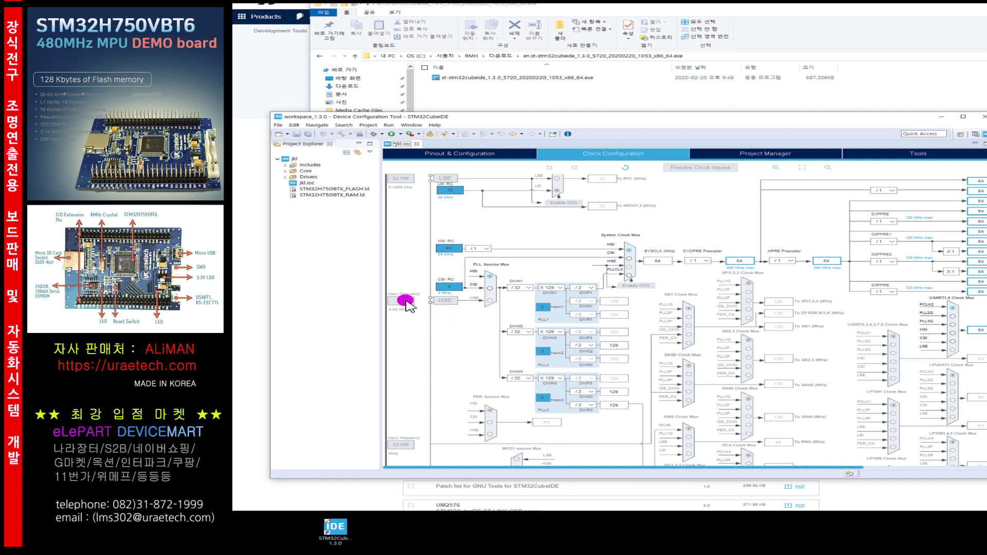
pyautogui.scroll(2, 430, 309)
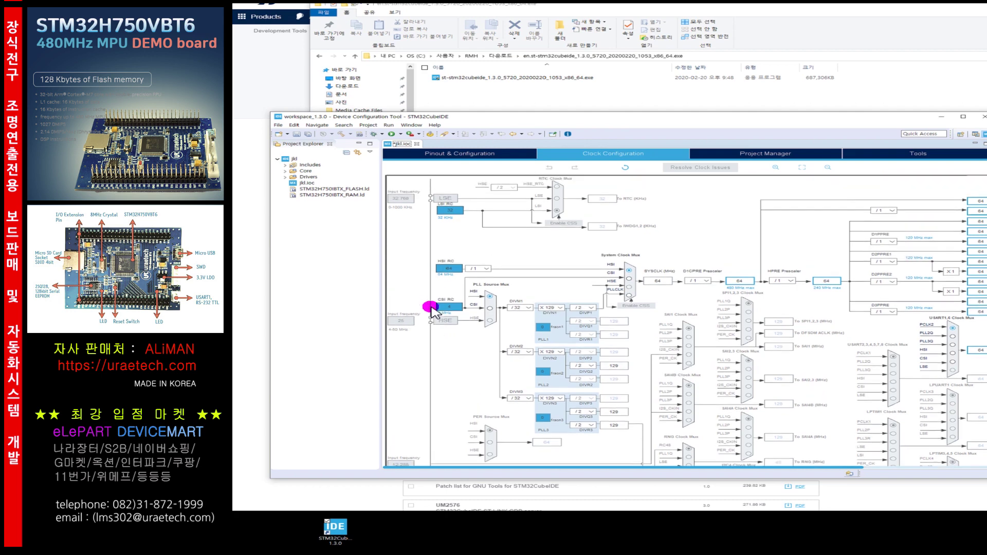
pyautogui.click(448, 154)
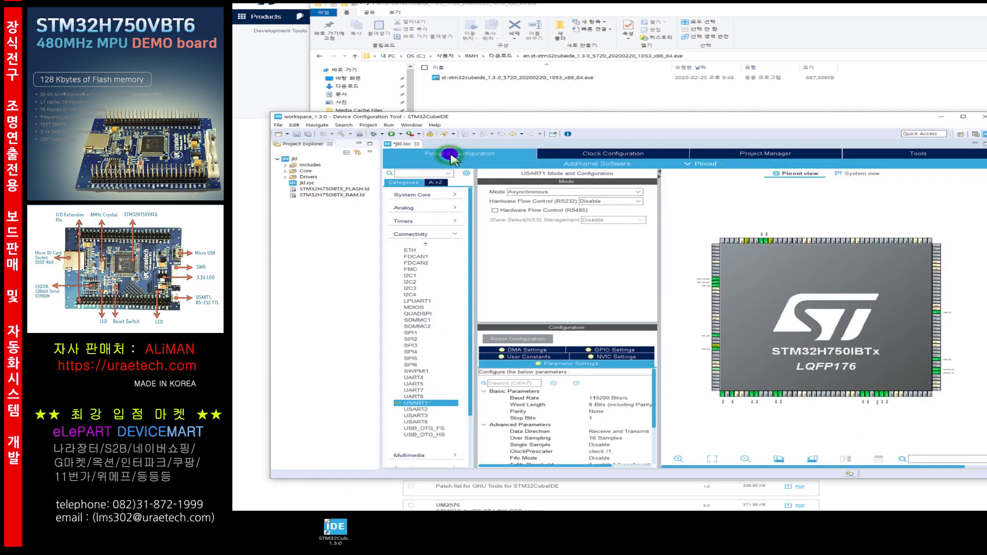
pyautogui.click(455, 233)
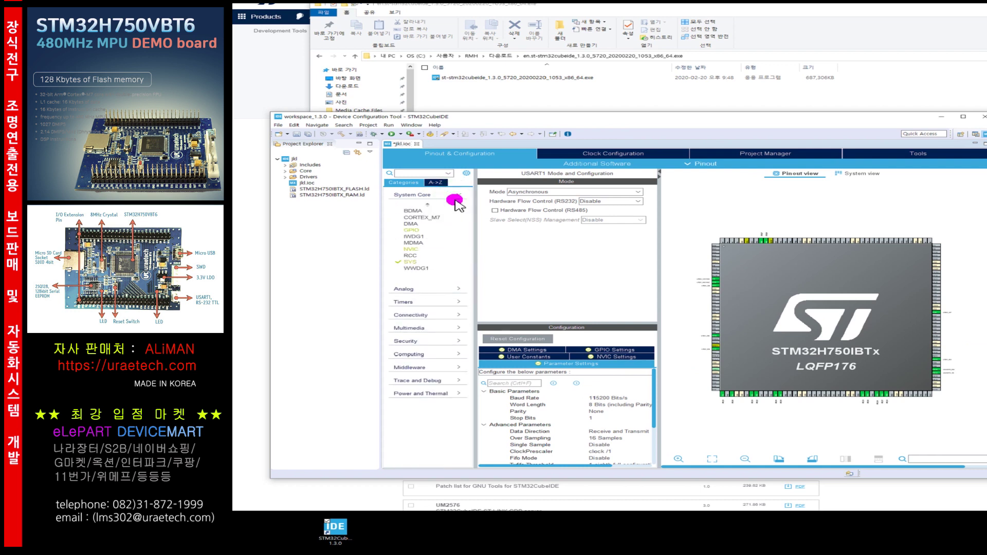
pyautogui.click(414, 254)
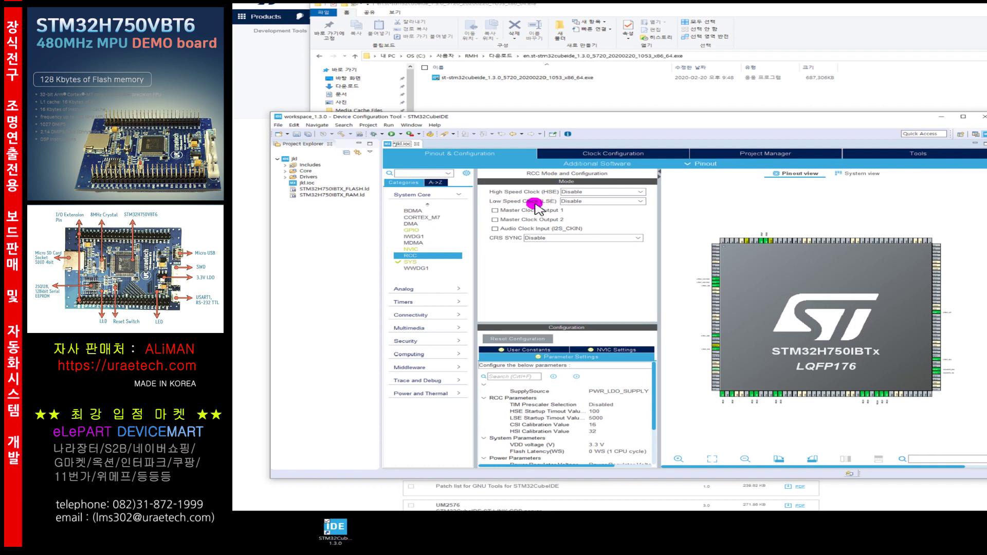
pyautogui.click(586, 192)
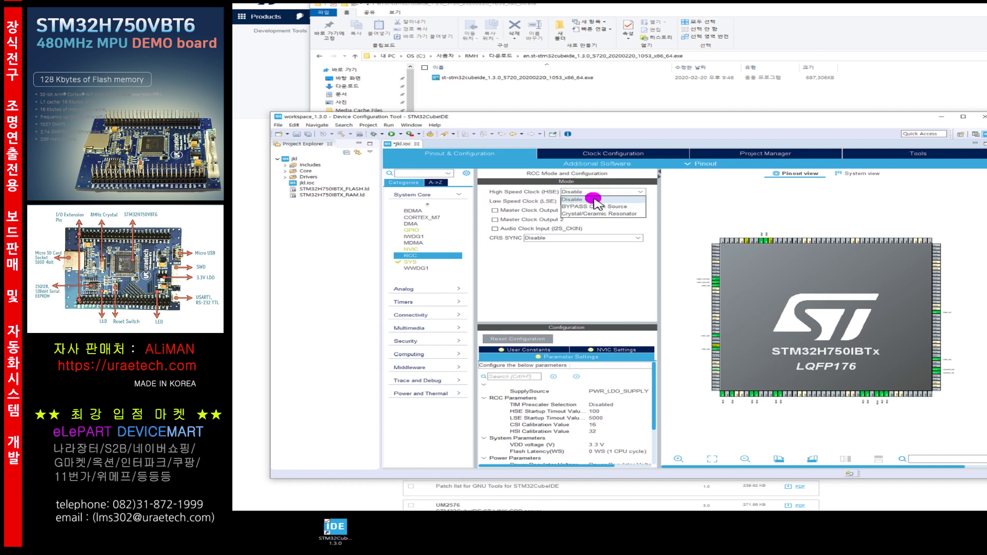
pyautogui.click(599, 213)
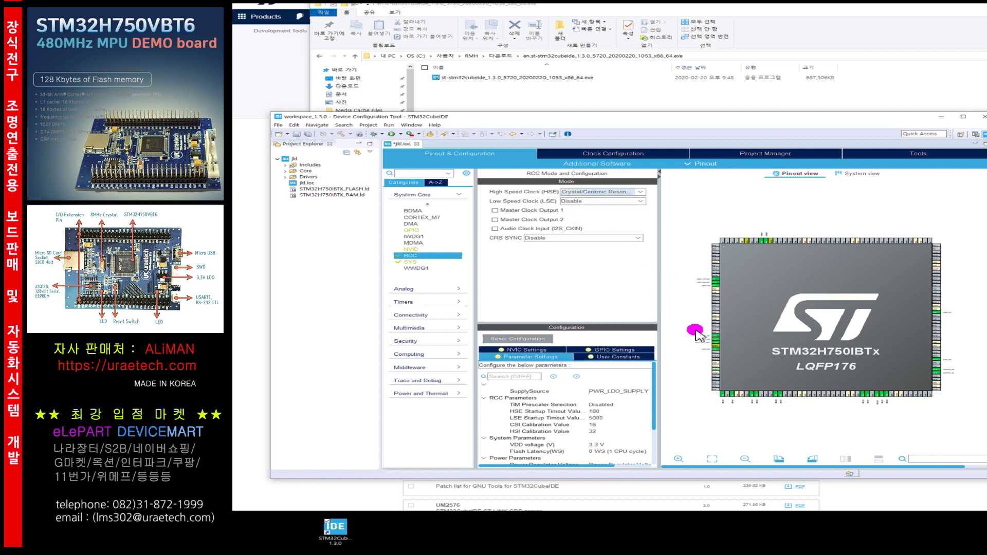
pyautogui.click(617, 154)
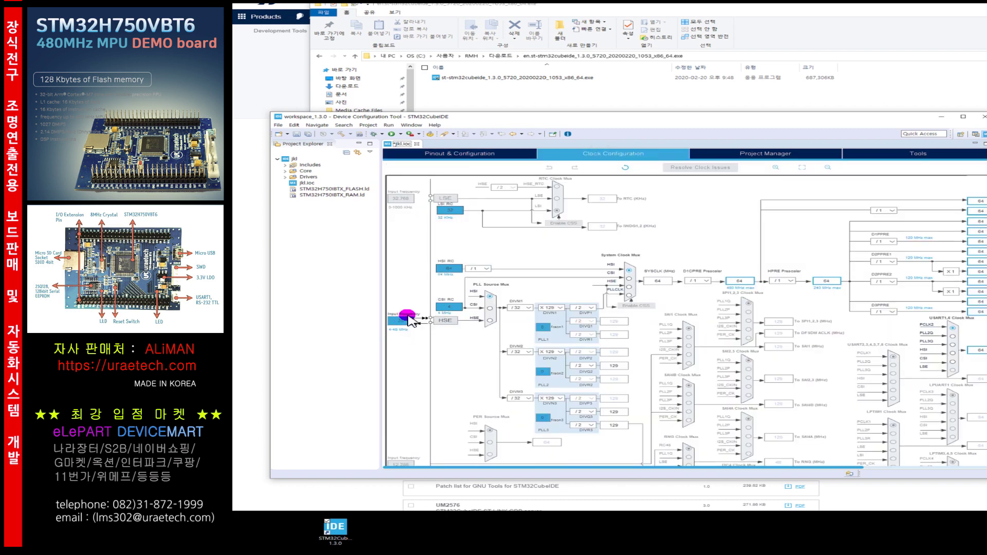
# Enter 25 as the HSE input frequency, select HSE for PLL source and PLLCLK for system clock
pyautogui.write('25')
pyautogui.press('Return')
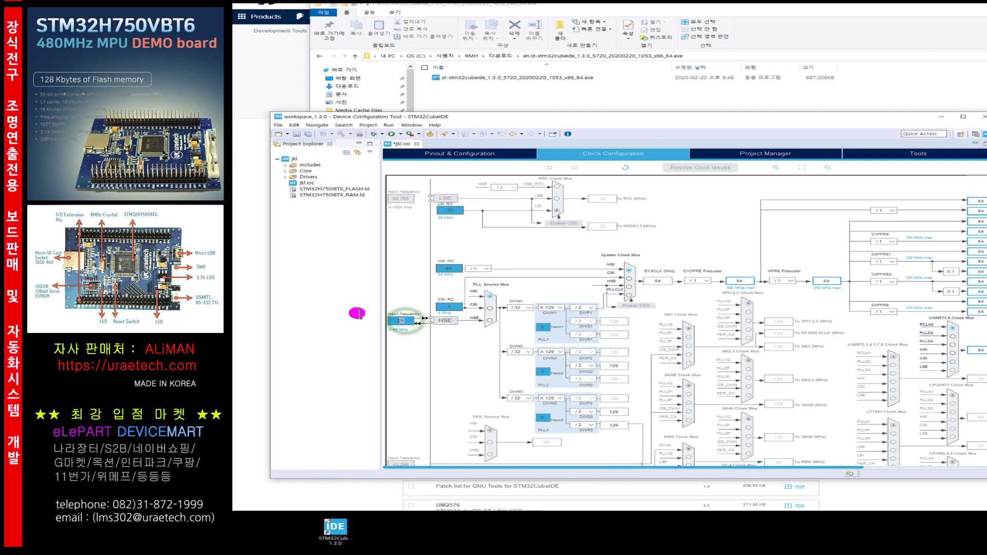
pyautogui.press('Return')
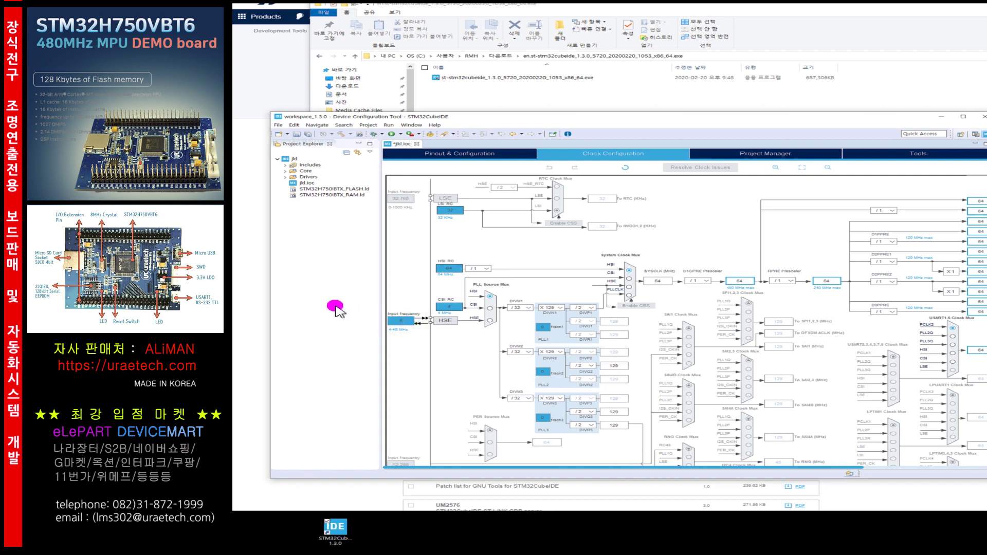
pyautogui.click(491, 321)
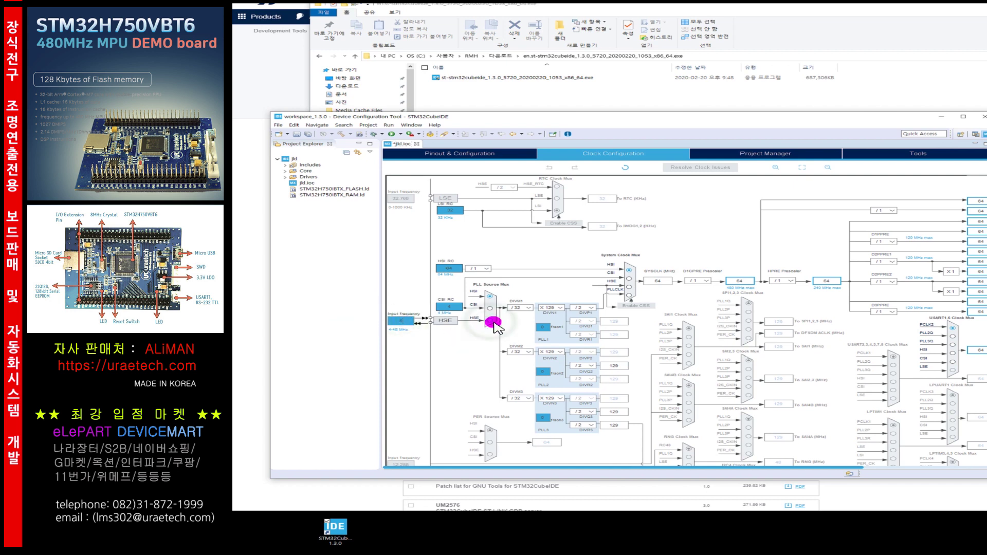
pyautogui.click(628, 297)
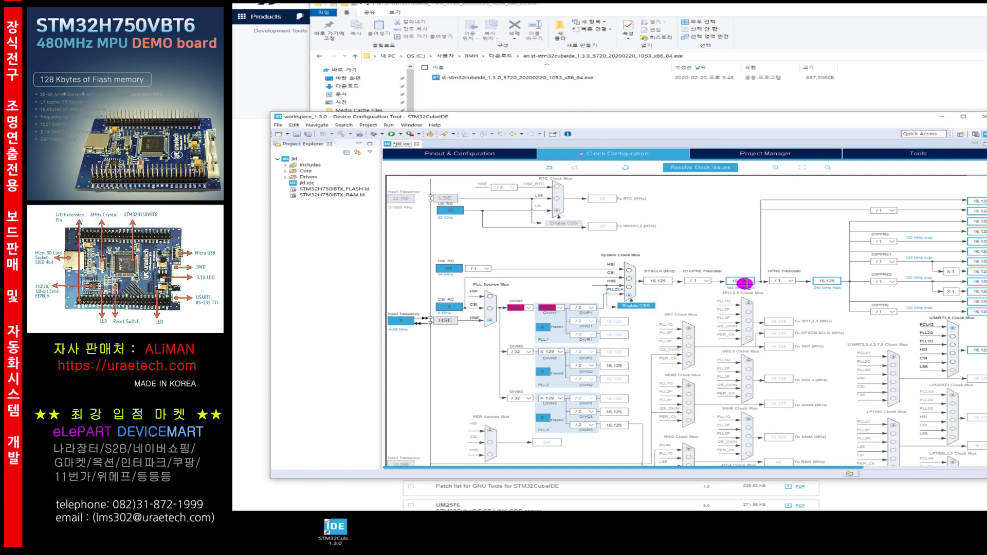
# Set D1CPRE to 480 MHz so the clocks are solved, then review the resulting clock tree
pyautogui.click(729, 281)
pyautogui.press('Return')
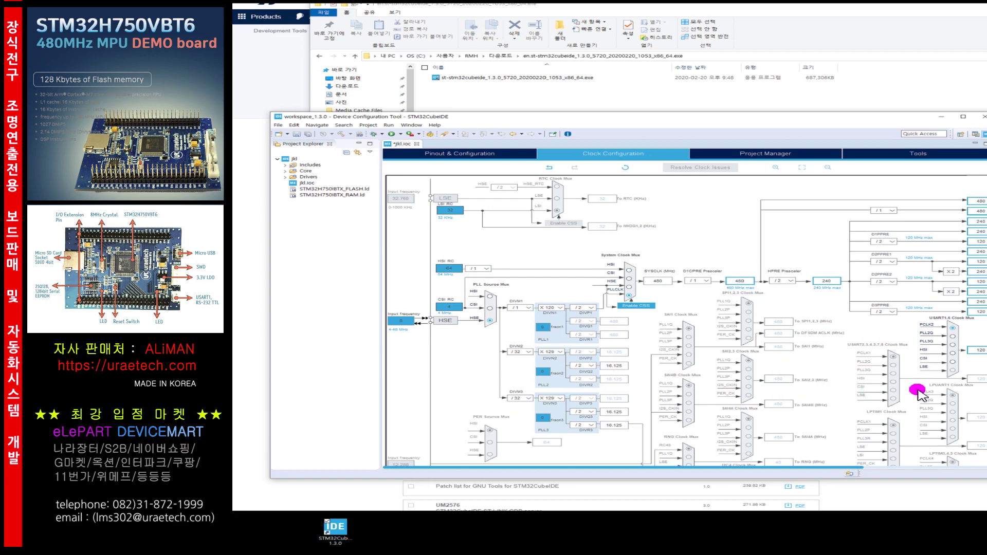
pyautogui.scroll(-2, 923, 396)
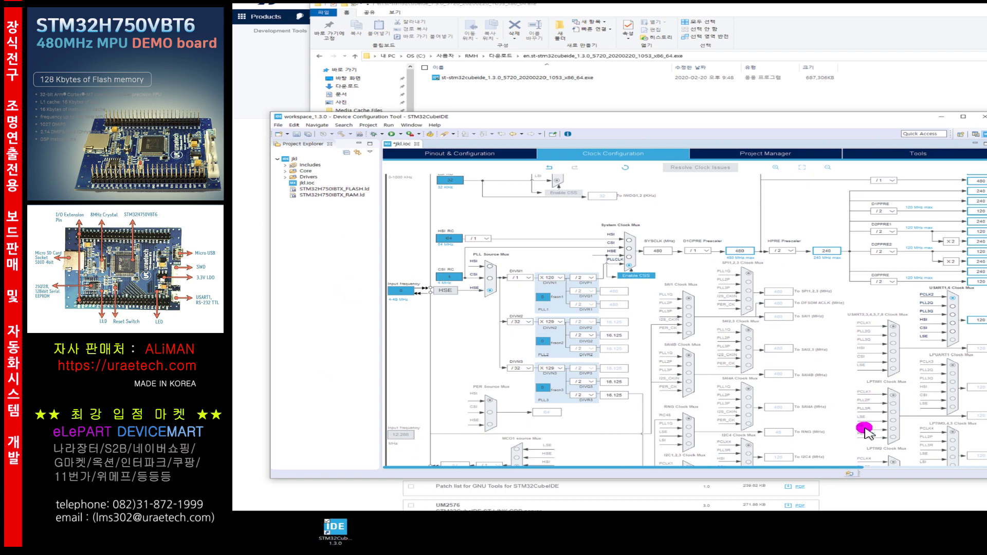
pyautogui.scroll(-2, 817, 429)
pyautogui.scroll(-1, 786, 365)
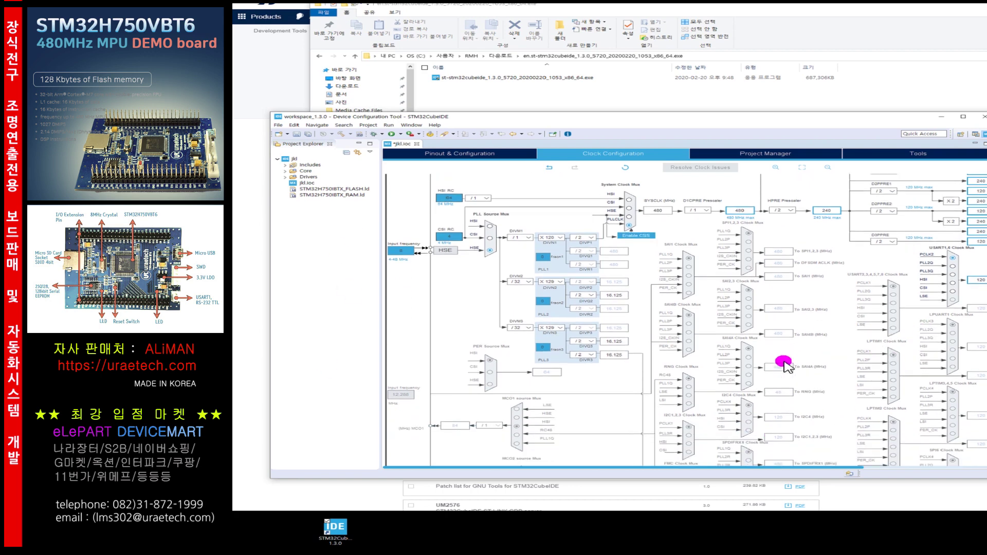
pyautogui.scroll(-2, 785, 365)
pyautogui.scroll(-2, 785, 362)
pyautogui.scroll(-4, 786, 385)
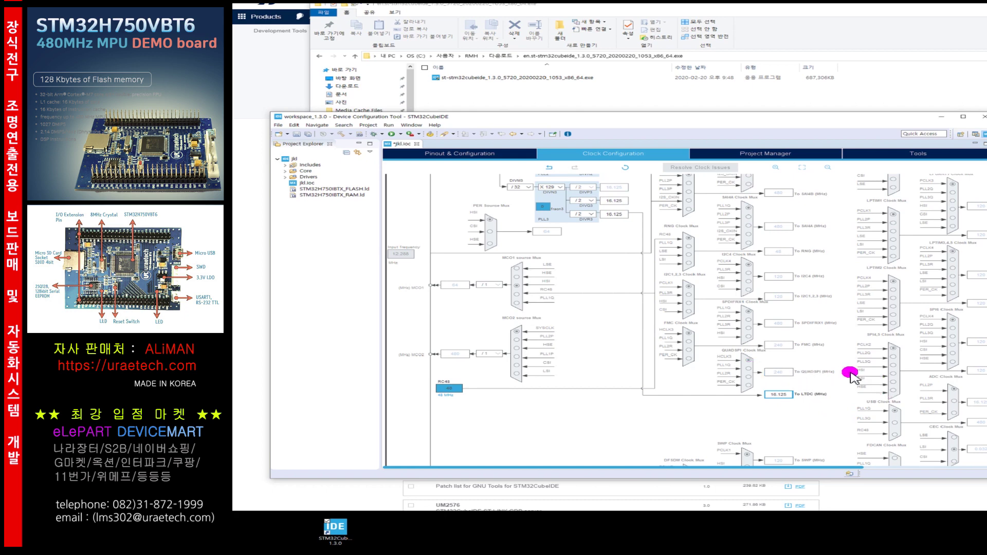
pyautogui.scroll(5, 789, 368)
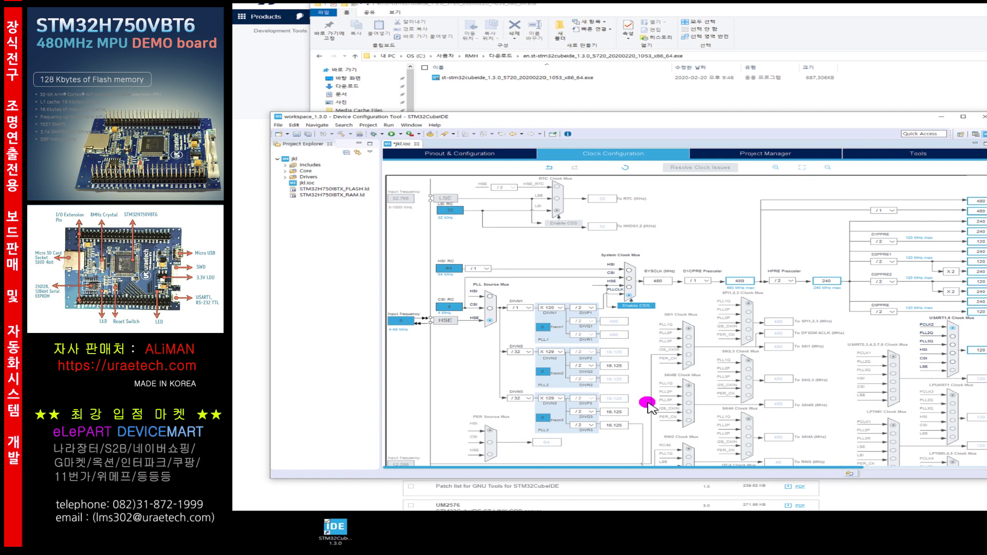
# In Code Generator, enable per-peripheral .c/.h file pairs with Keep User Code, then review Advanced Settings and Project
pyautogui.click(755, 155)
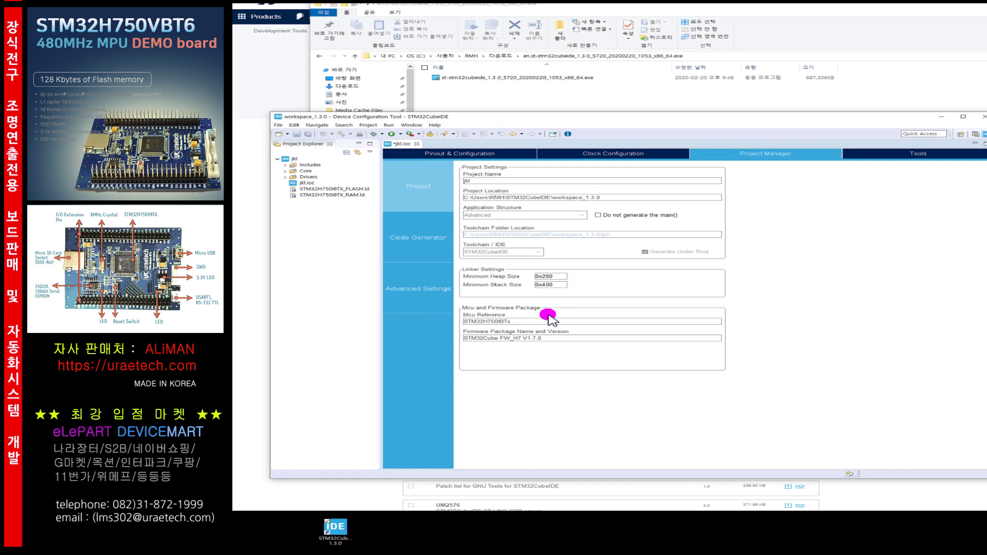
pyautogui.click(417, 235)
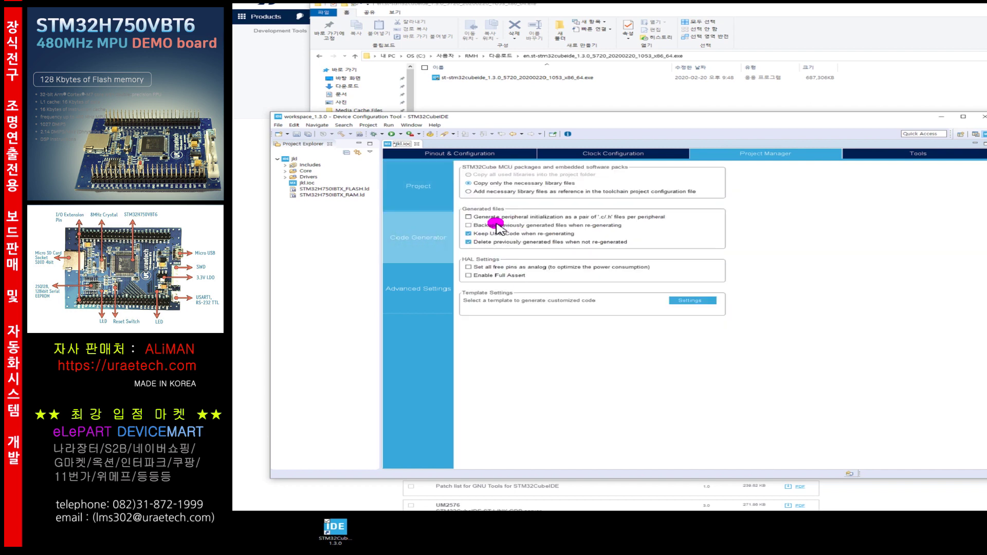
pyautogui.click(468, 216)
pyautogui.click(468, 234)
pyautogui.click(468, 241)
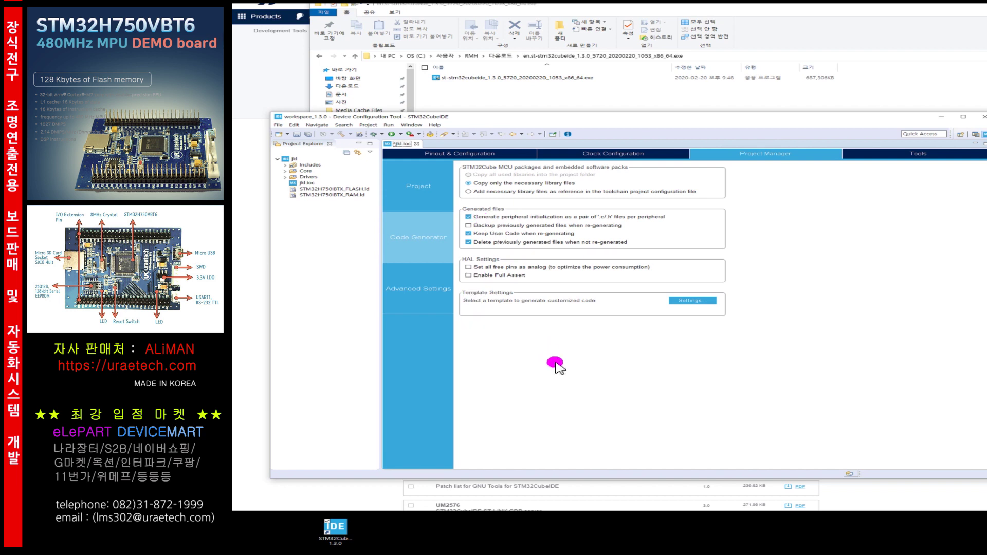
pyautogui.click(419, 294)
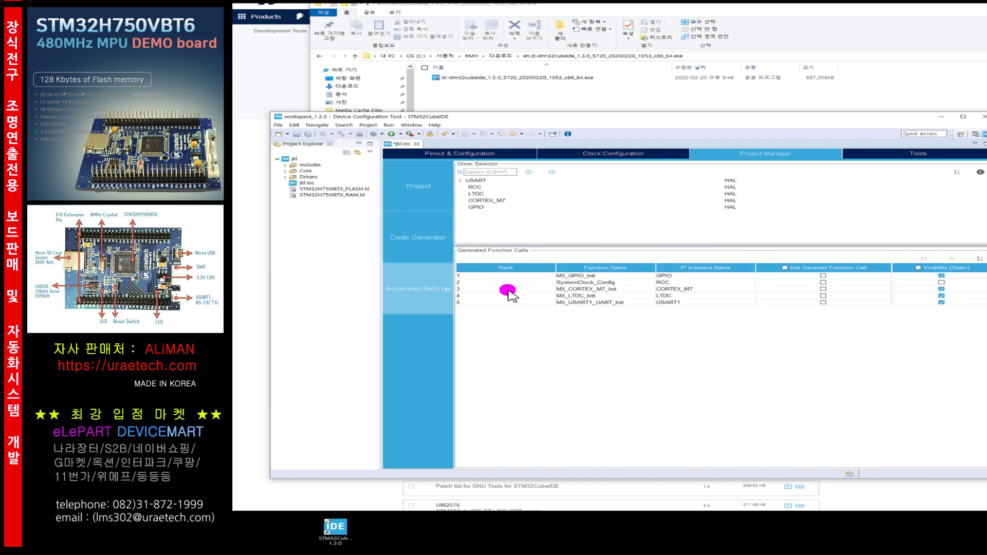
pyautogui.click(417, 182)
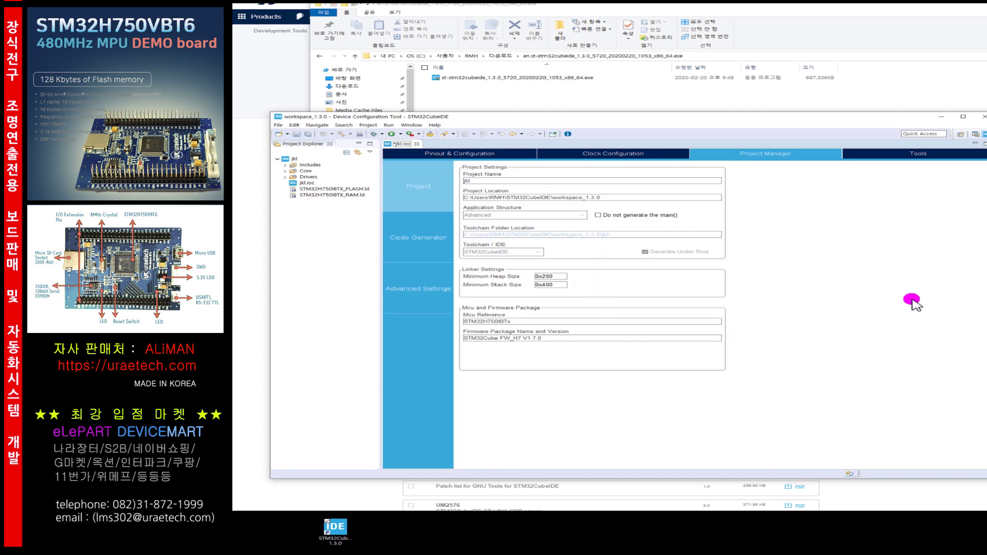
# Return to Pinout & Configuration and pan and zoom the STM32H750IBTx package to inspect its pins
pyautogui.click(593, 154)
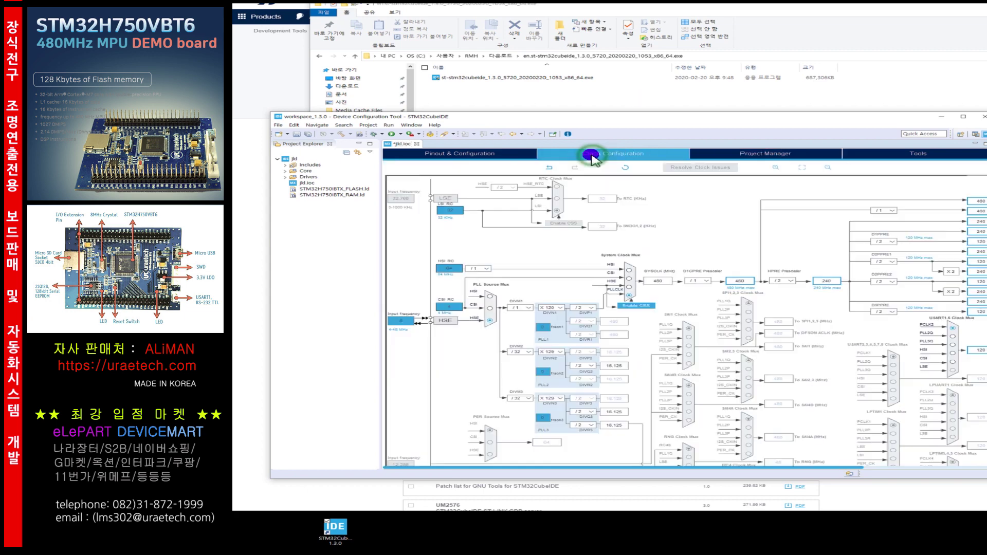
pyautogui.click(467, 153)
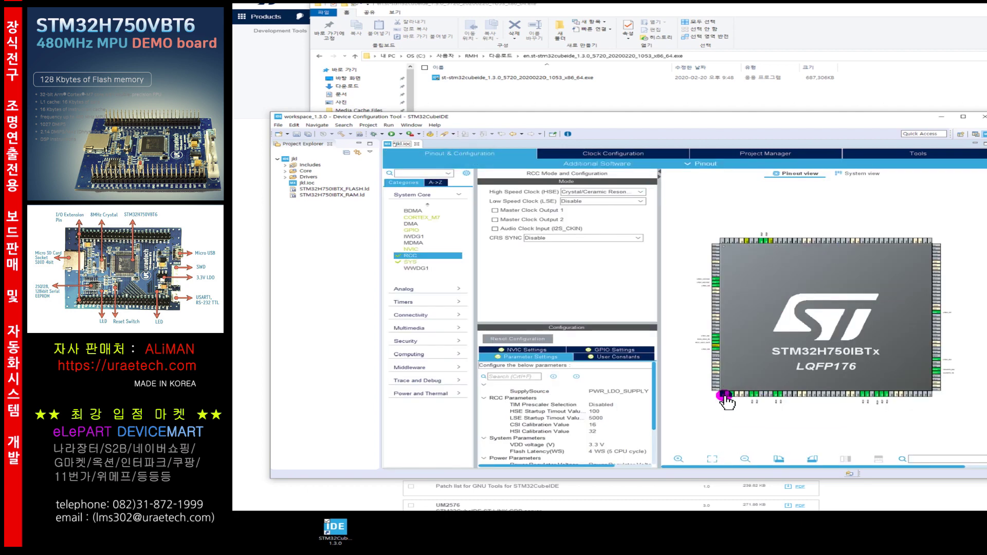
pyautogui.scroll(2, 913, 374)
pyautogui.moveTo(912, 374); pyautogui.dragTo(775, 348)
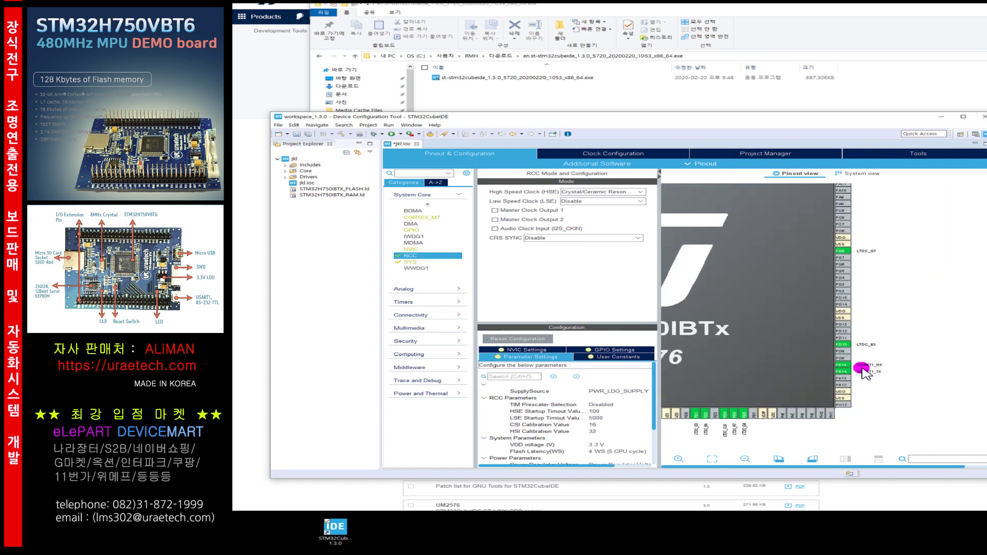
pyautogui.moveTo(771, 325); pyautogui.dragTo(817, 347)
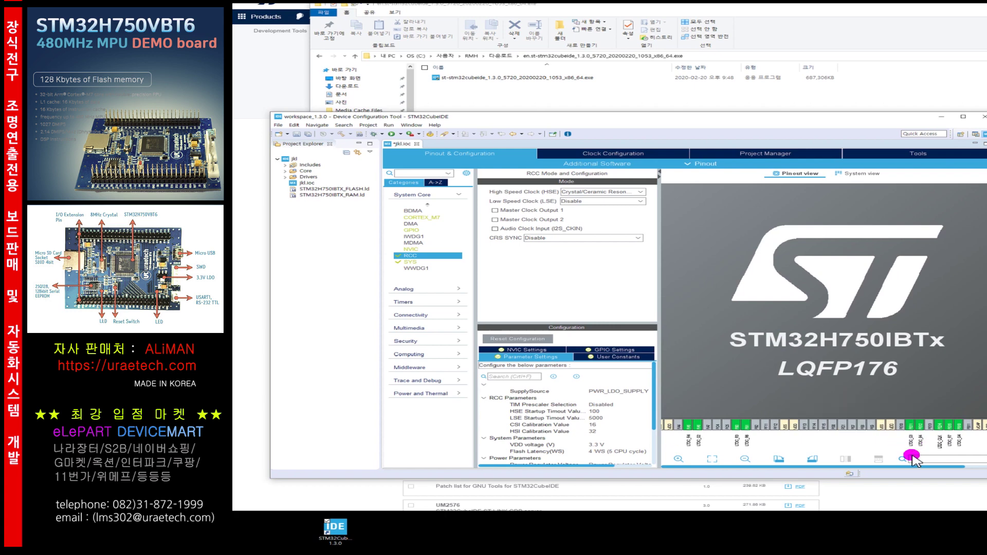
pyautogui.scroll(-2, 846, 337)
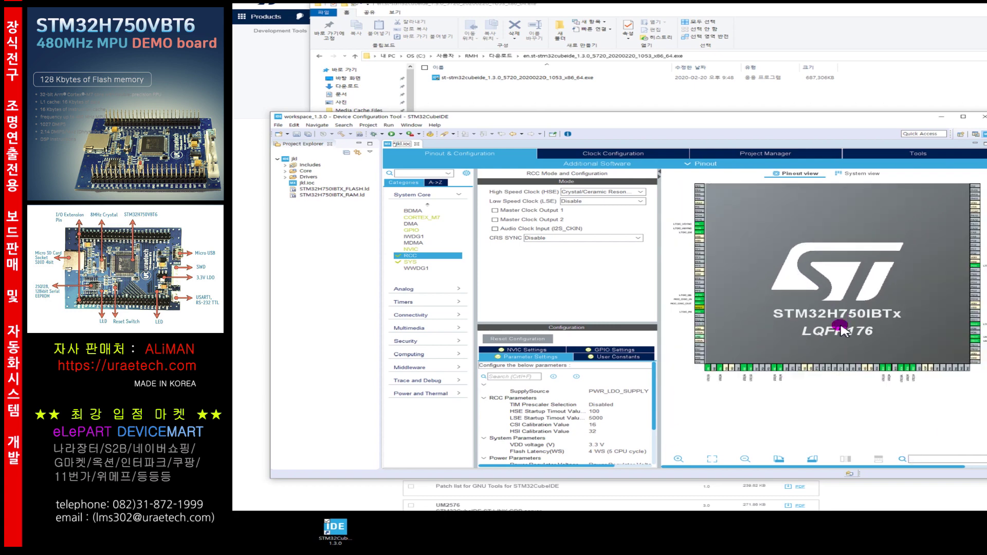
pyautogui.moveTo(850, 283); pyautogui.dragTo(857, 366)
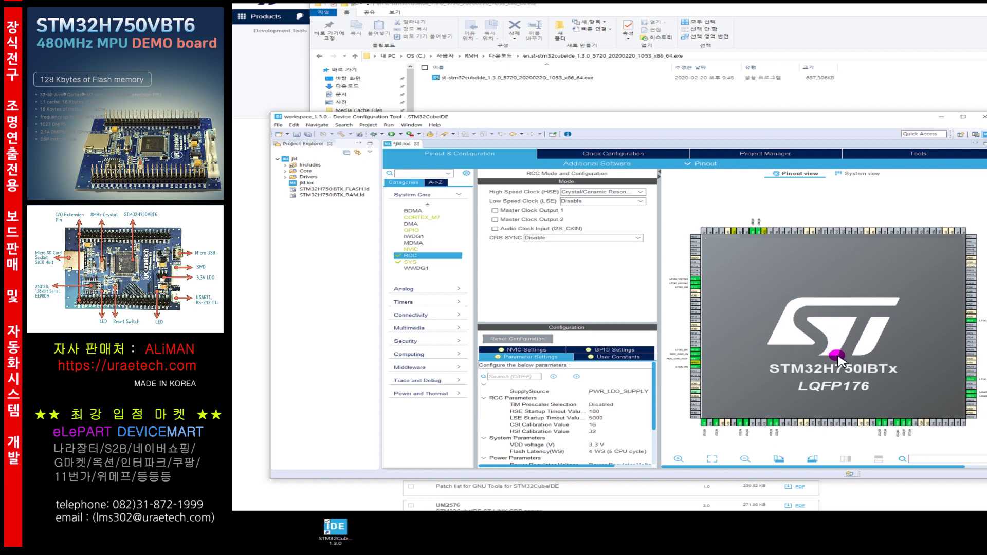
pyautogui.scroll(-1, 838, 357)
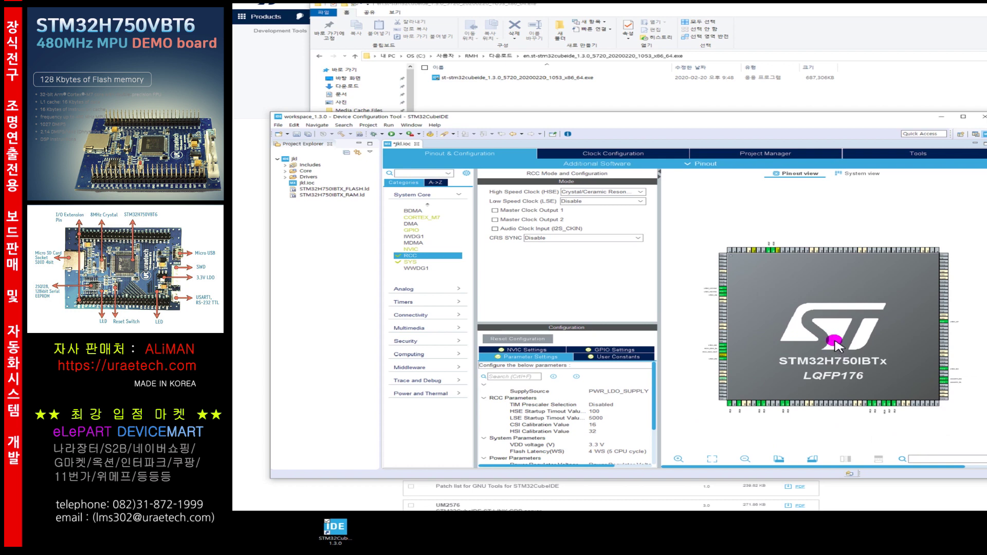
pyautogui.scroll(1, 851, 366)
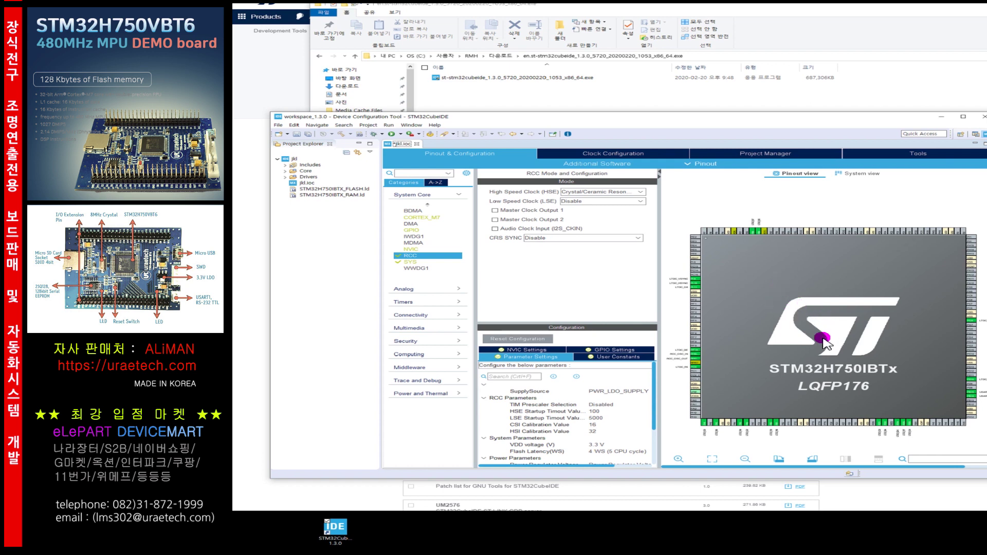
pyautogui.scroll(-1, 821, 341)
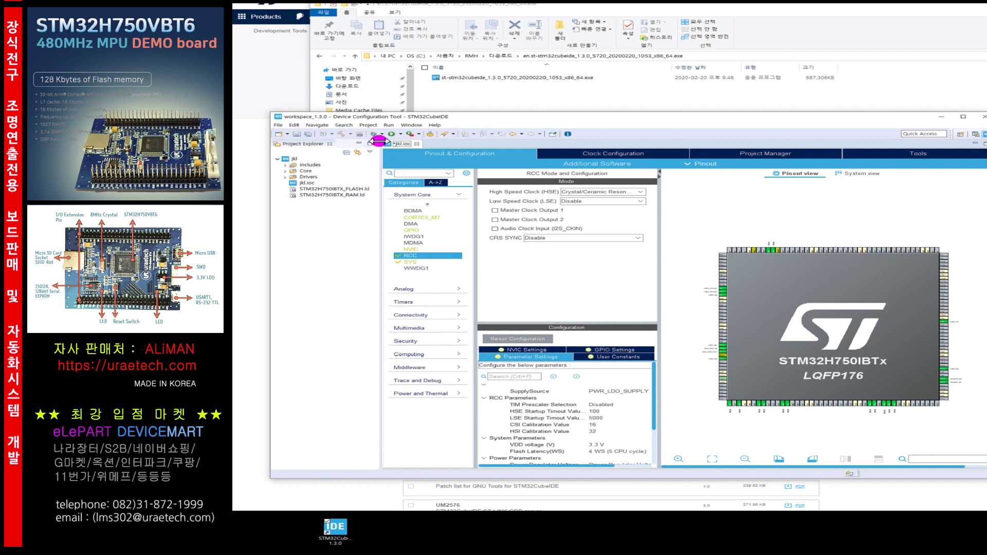
# Generate the project code, then open main.c from Core/Src in Project Explorer
pyautogui.click(430, 134)
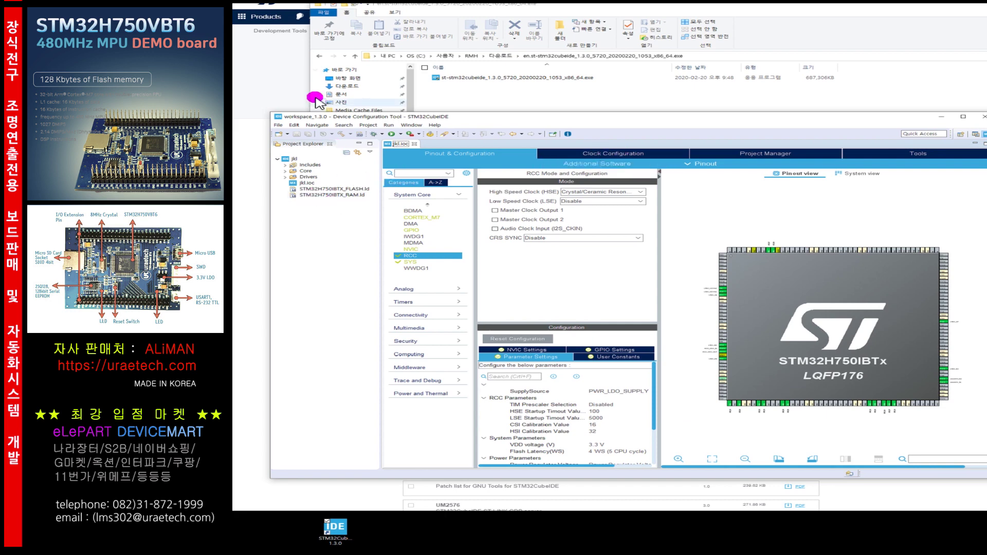
pyautogui.click(286, 171)
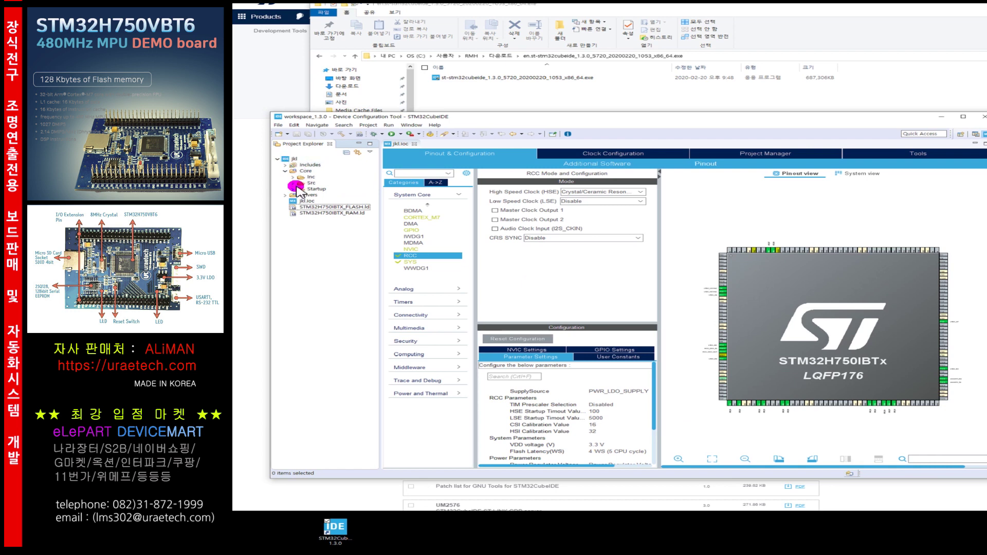
pyautogui.click(294, 184)
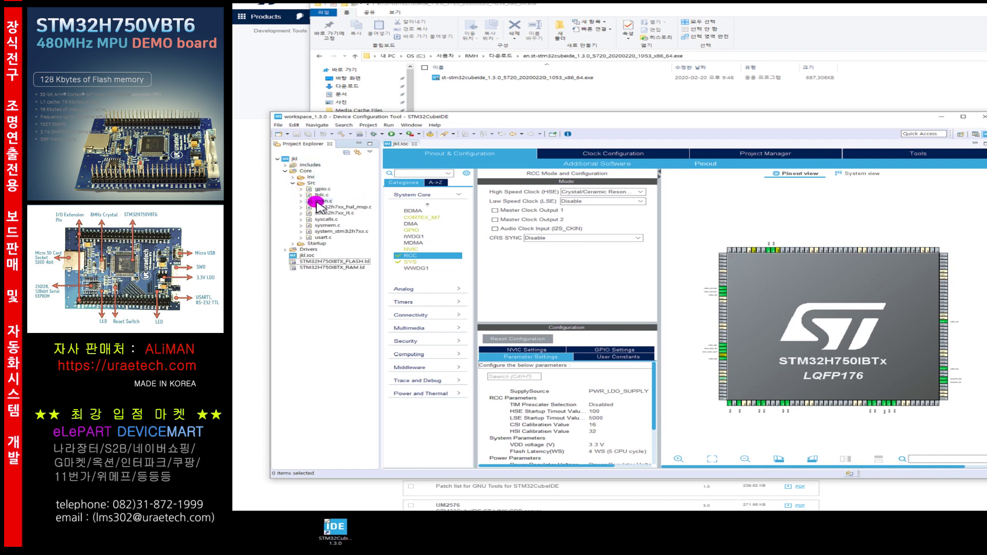
pyautogui.click(320, 201)
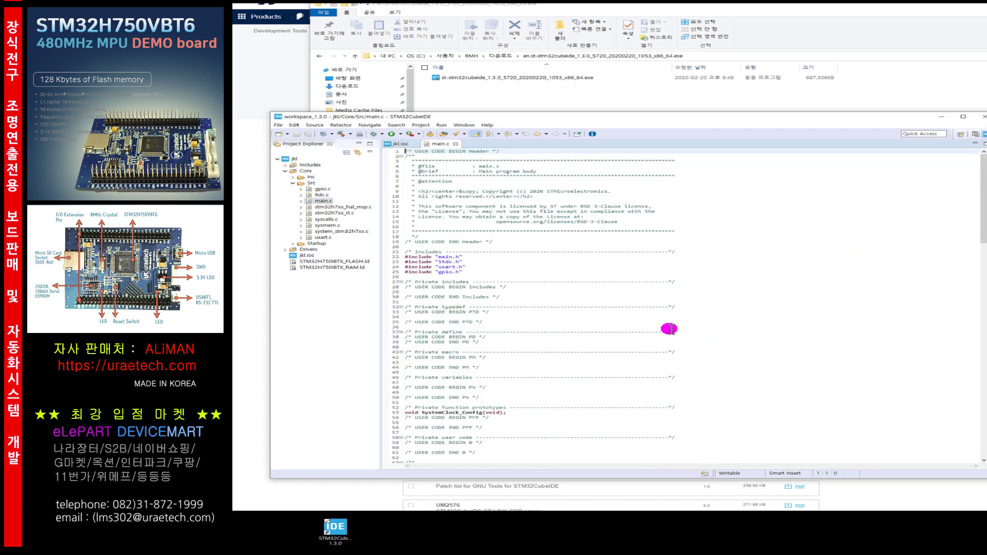
pyautogui.scroll(-13, 666, 328)
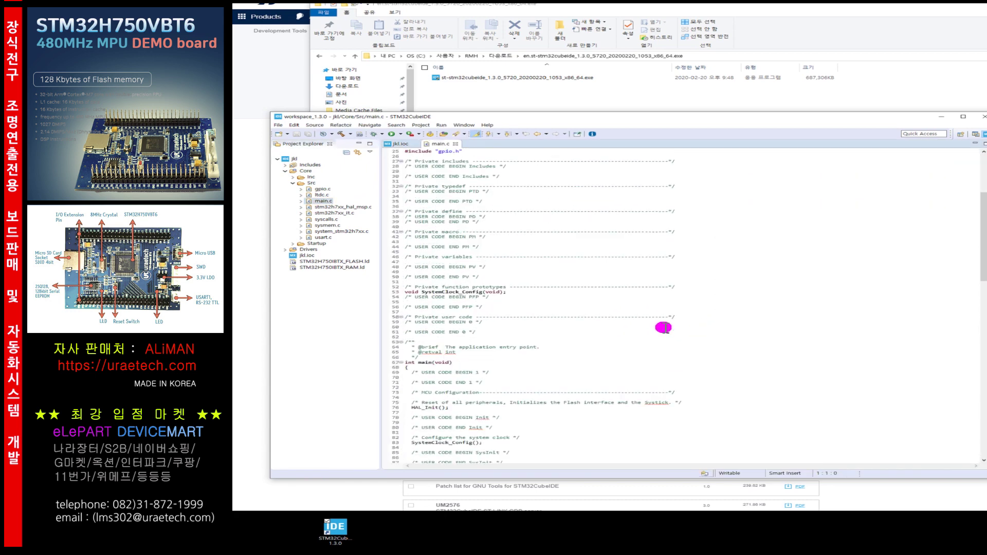
pyautogui.scroll(-4, 662, 328)
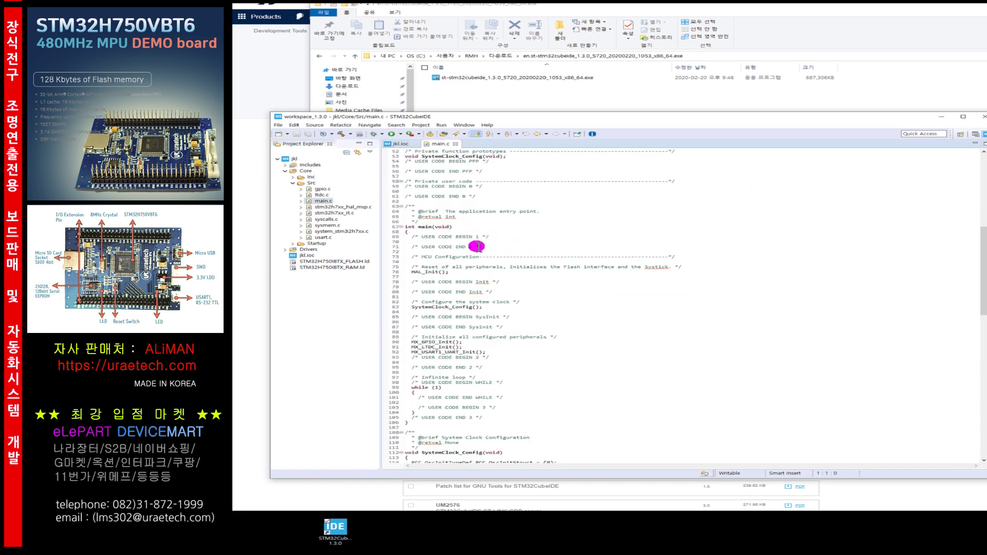
pyautogui.click(493, 278)
pyautogui.scroll(-7, 528, 306)
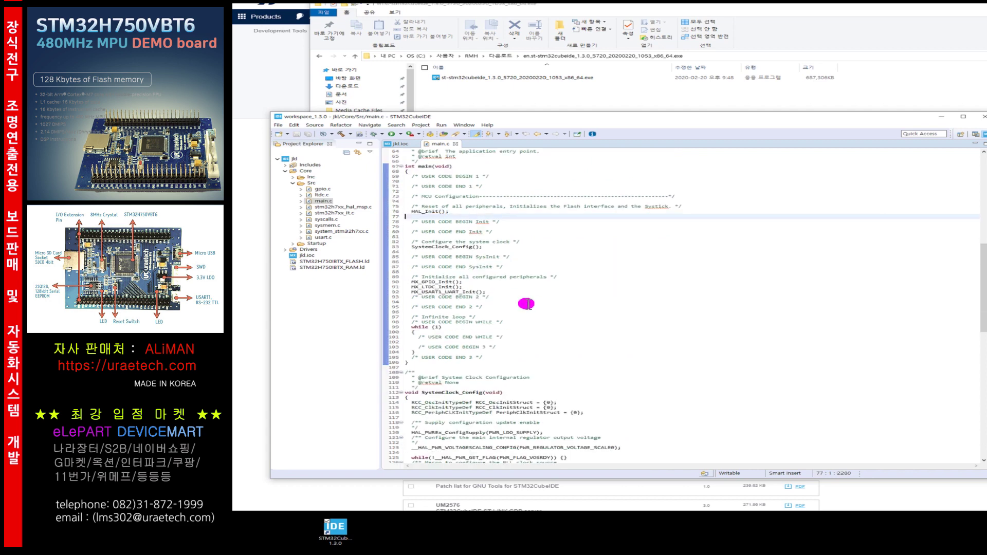
pyautogui.scroll(2, 528, 308)
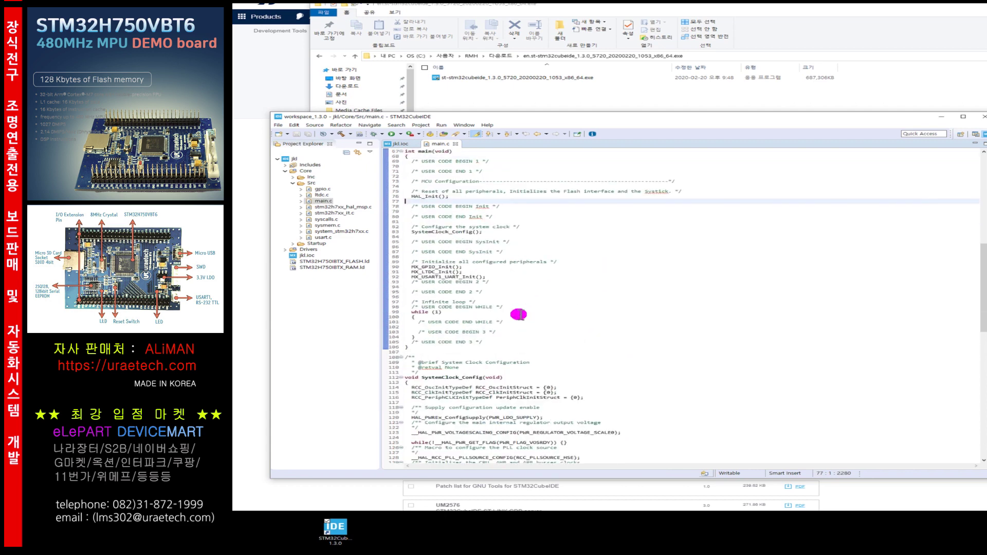
pyautogui.scroll(-10, 520, 321)
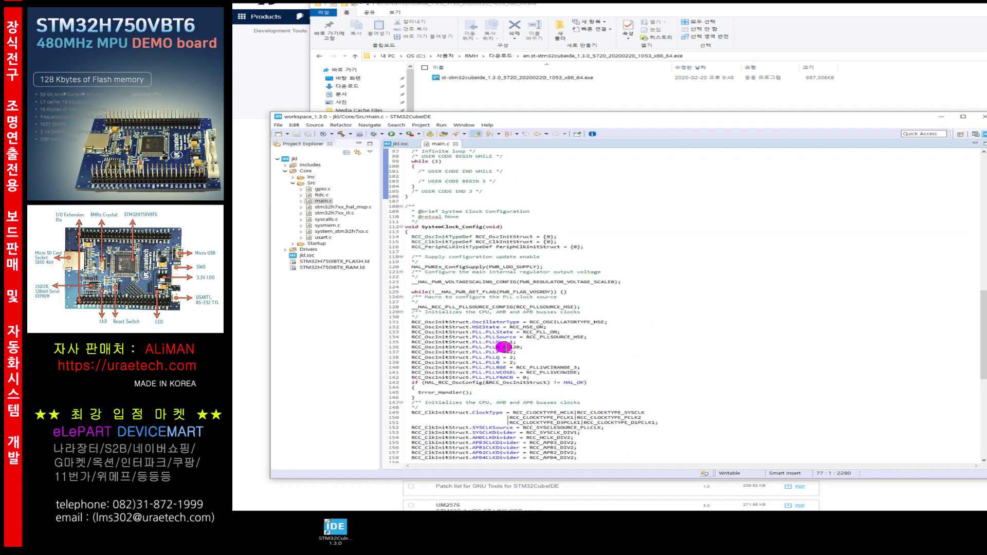
pyautogui.scroll(-6, 529, 356)
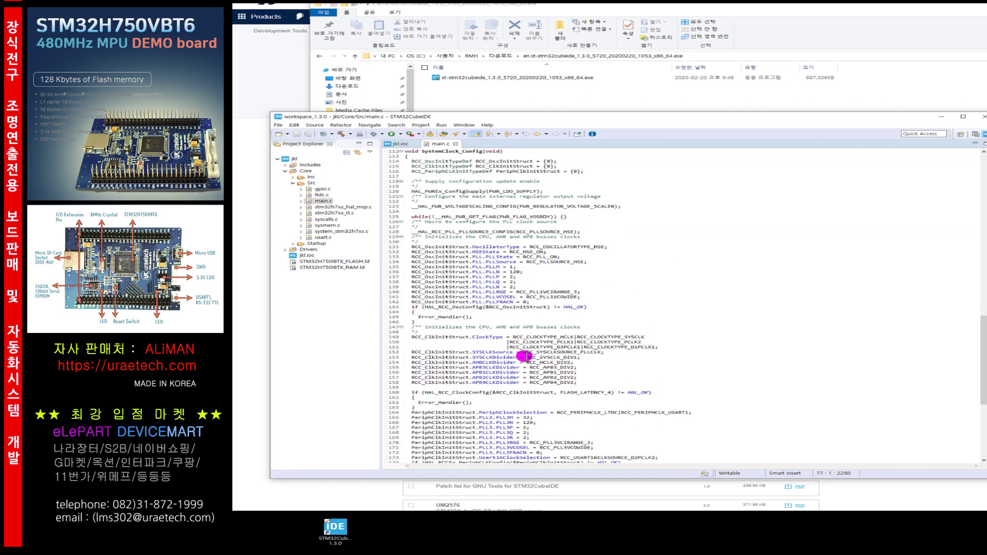
pyautogui.scroll(7, 525, 356)
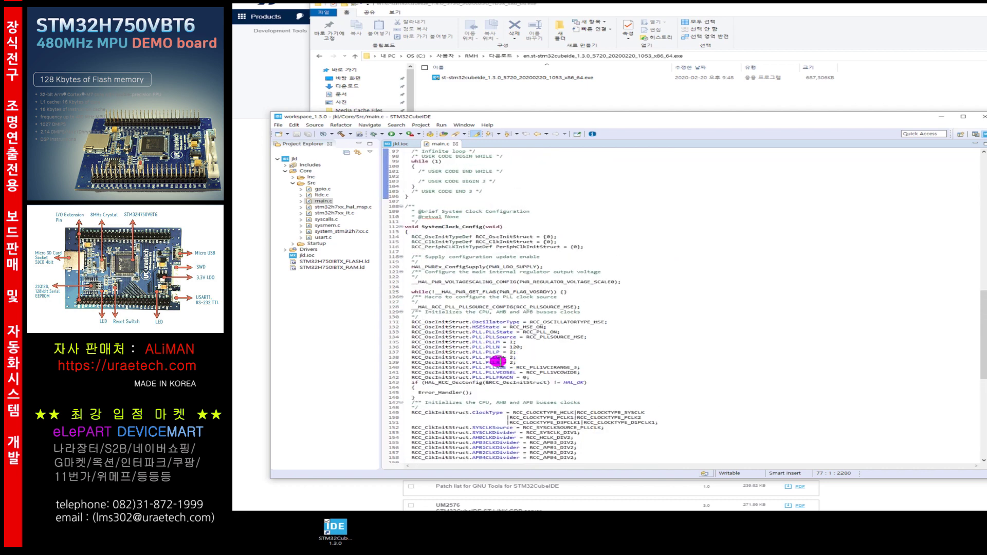
pyautogui.scroll(9, 496, 362)
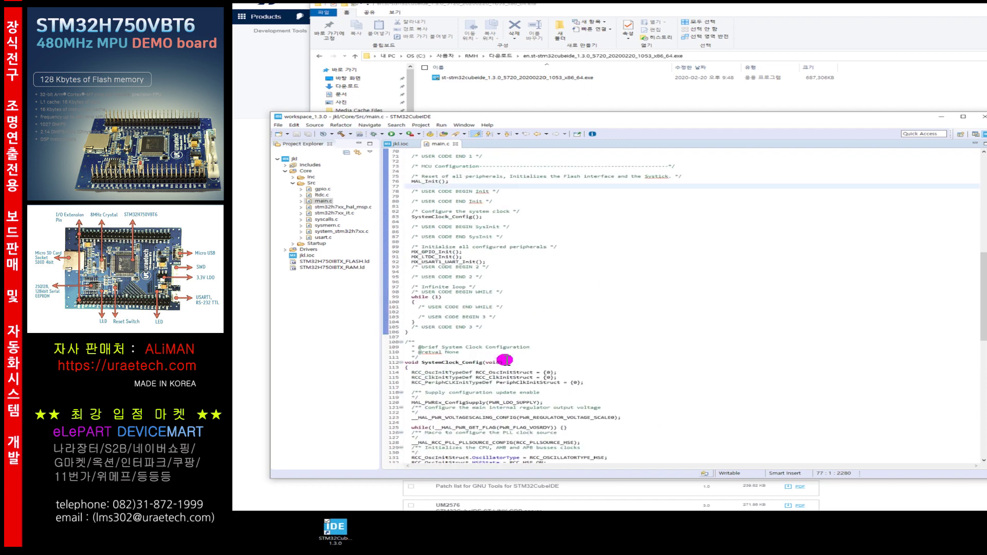
pyautogui.scroll(-5, 505, 360)
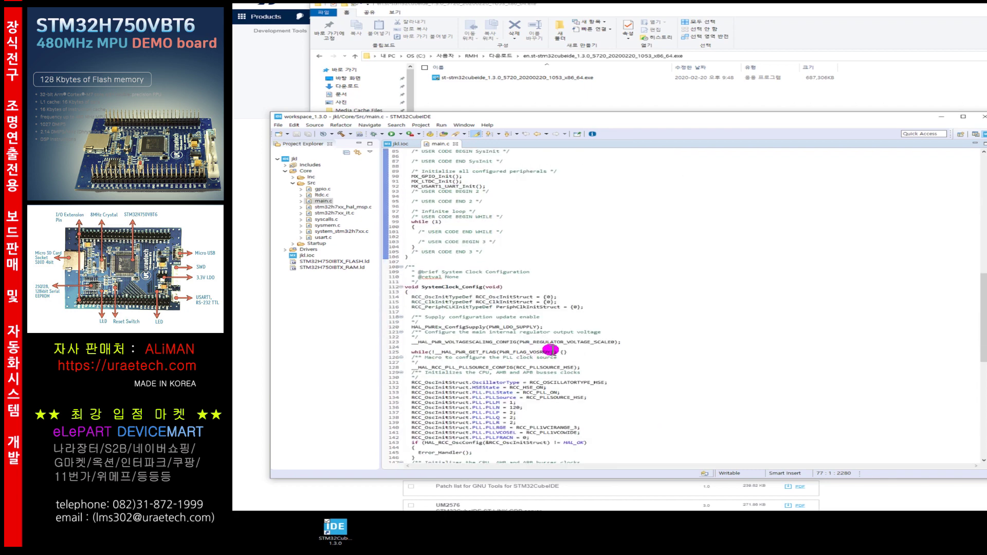
pyautogui.scroll(-20, 625, 336)
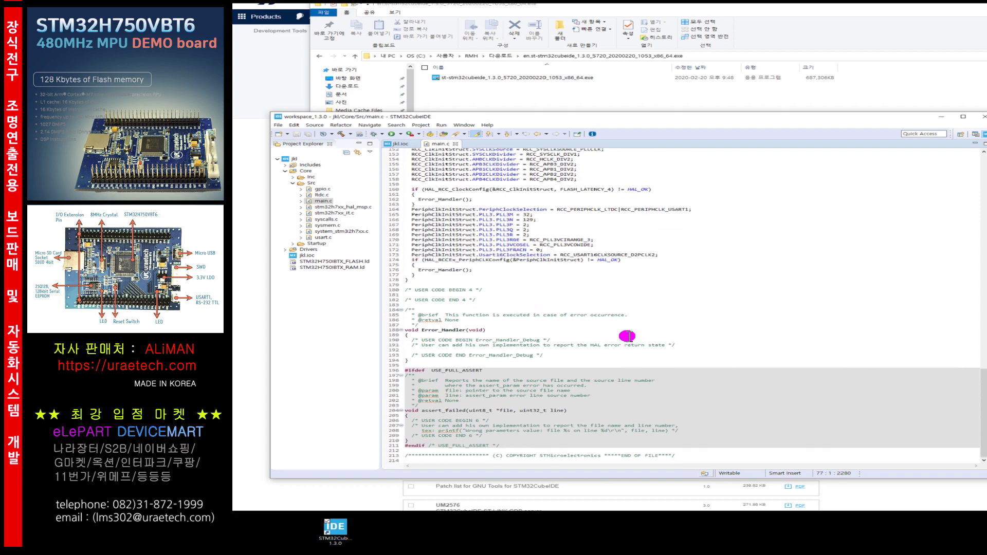
pyautogui.scroll(14, 627, 336)
pyautogui.scroll(20, 627, 337)
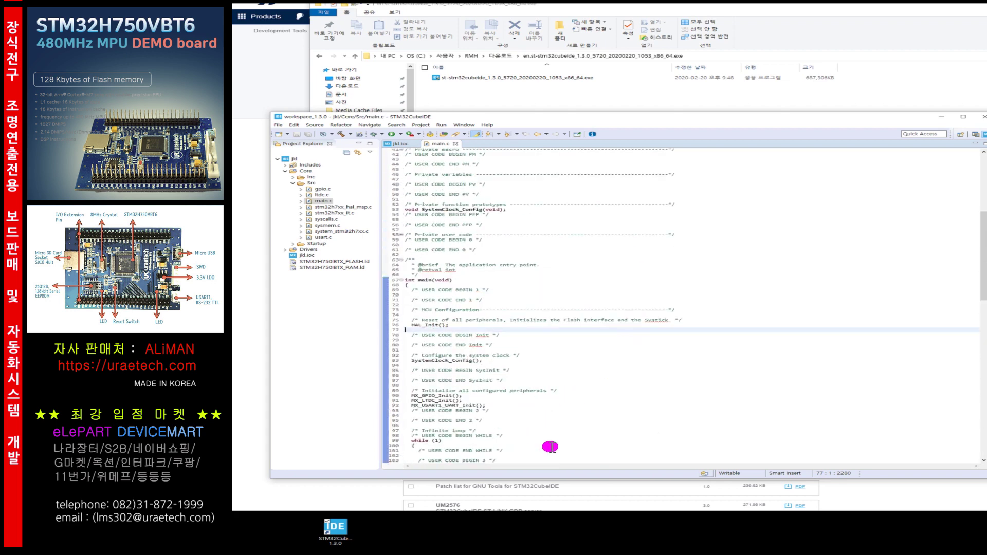
pyautogui.scroll(-4, 570, 407)
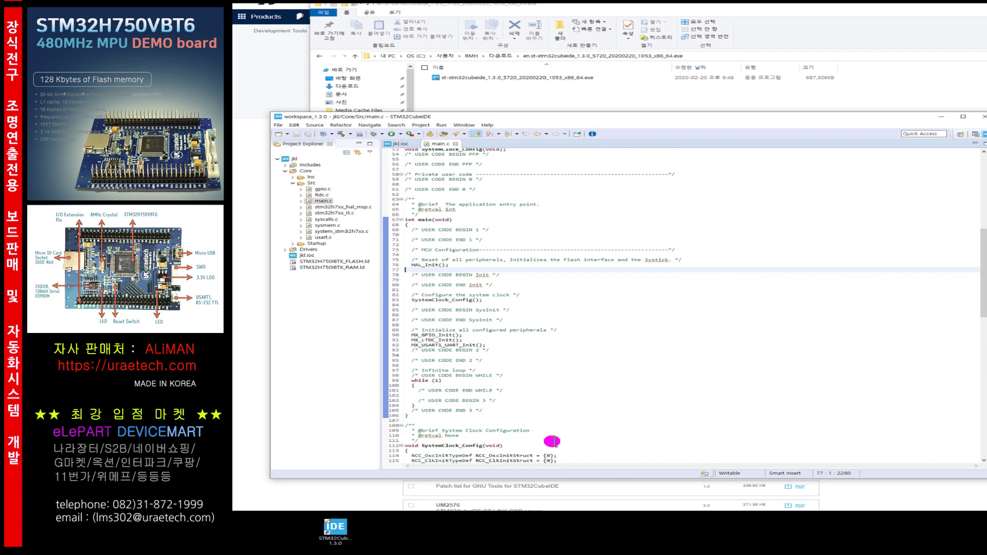
pyautogui.scroll(-2, 548, 438)
pyautogui.scroll(9, 538, 327)
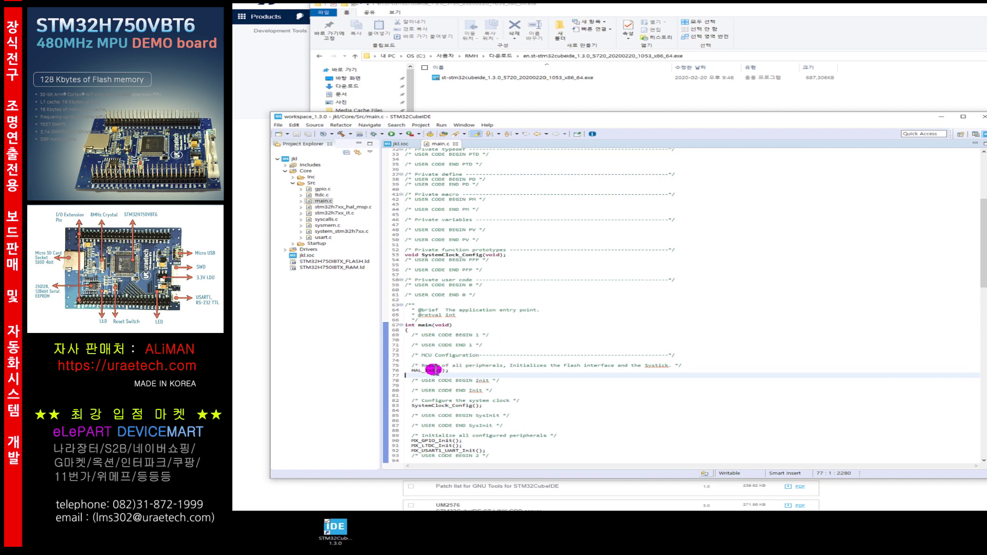
# Inspect the HAL_Init and SystemClock_Config calls in main.c
pyautogui.press('Left')
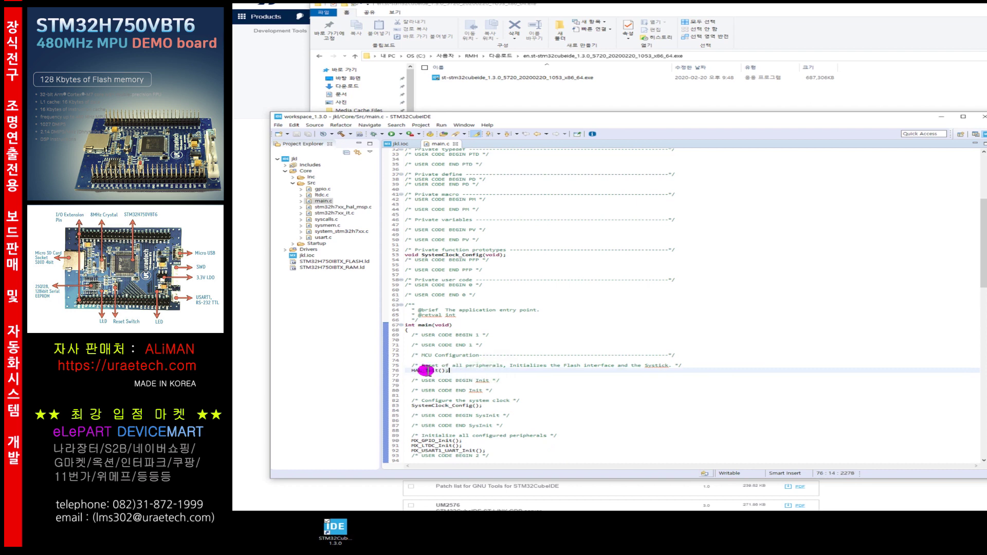
pyautogui.click(457, 405)
pyautogui.scroll(-2, 465, 412)
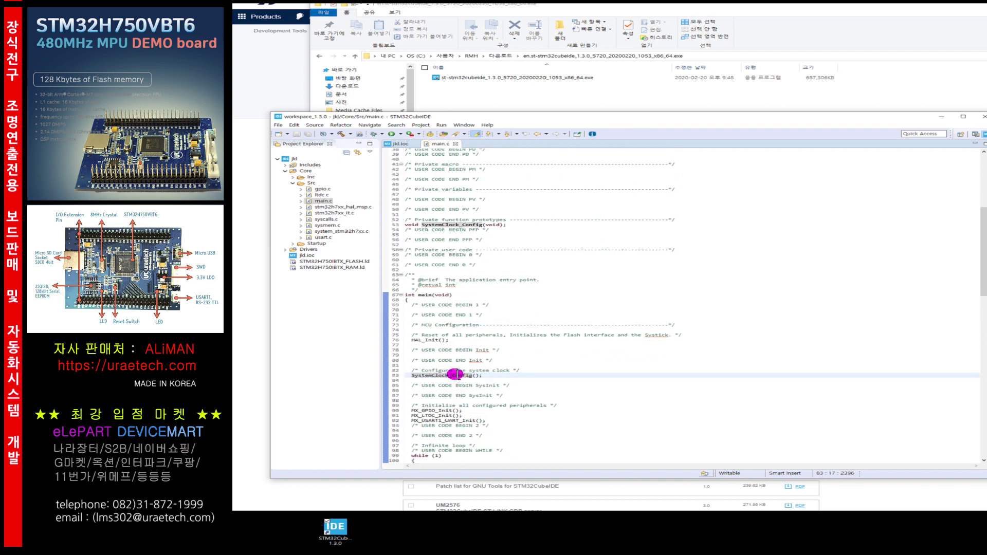
pyautogui.moveTo(435, 379)
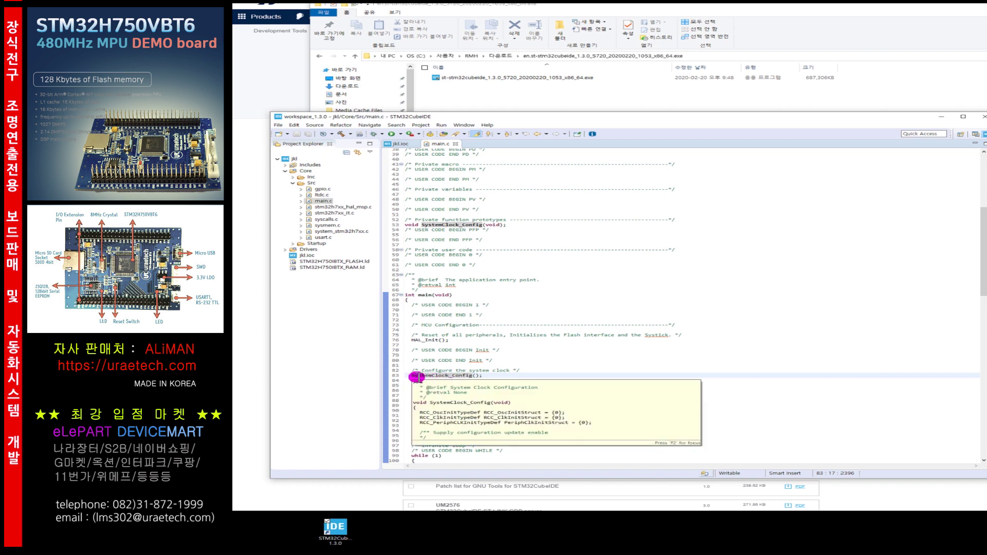
pyautogui.scroll(-2, 458, 376)
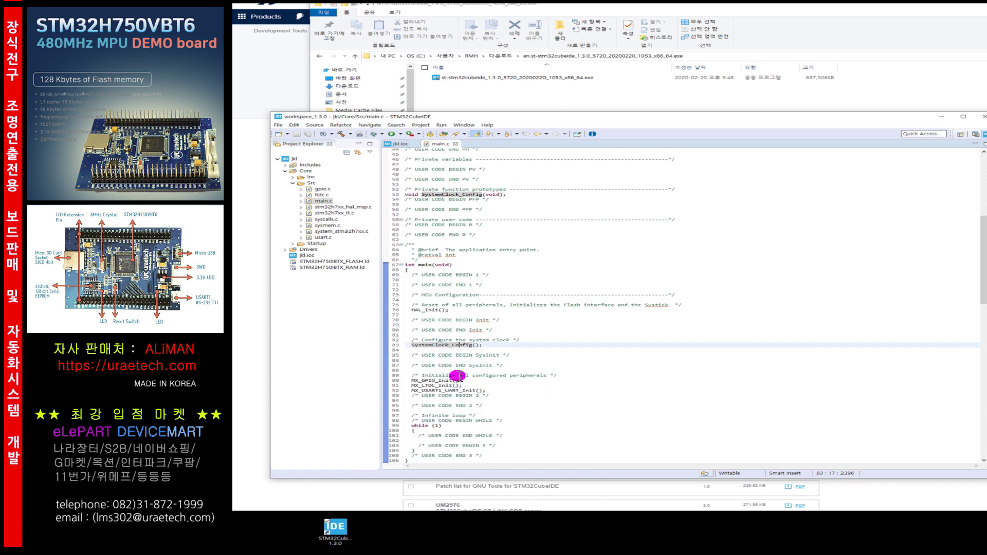
pyautogui.scroll(-1, 478, 395)
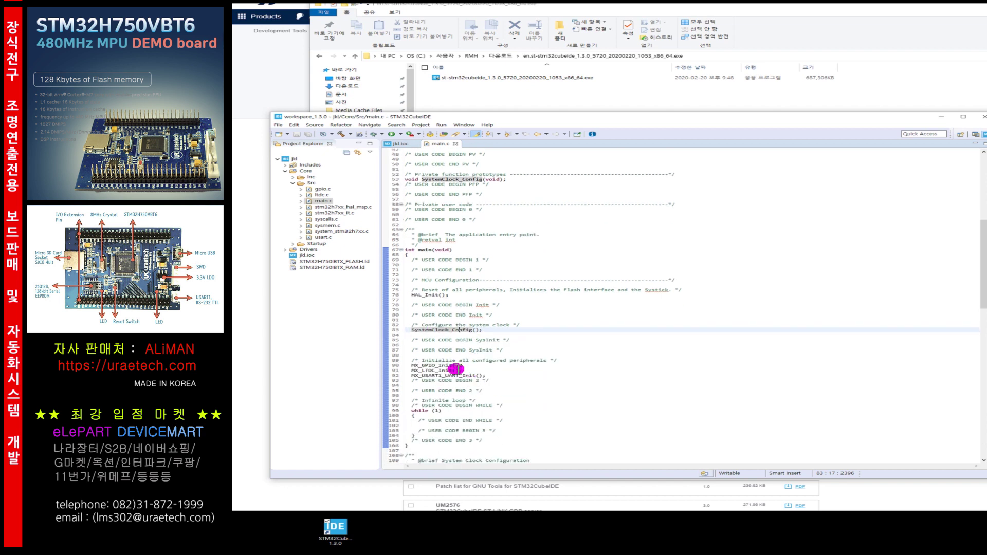
# Inspect the MX_GPIO_Init, MX_LTDC_Init and MX_USART1_UART_Init calls, previewing the USART1 init source
pyautogui.click(426, 365)
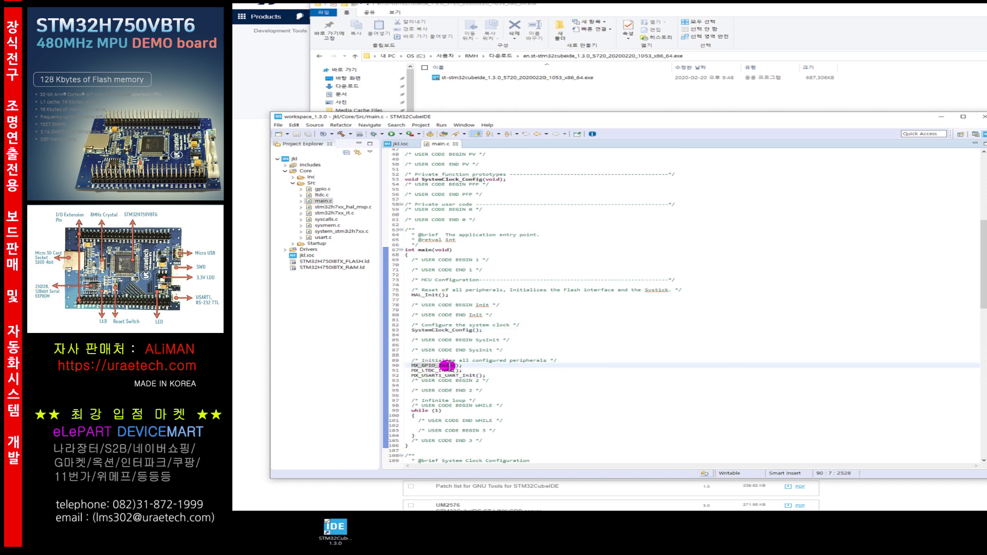
pyautogui.click(429, 370)
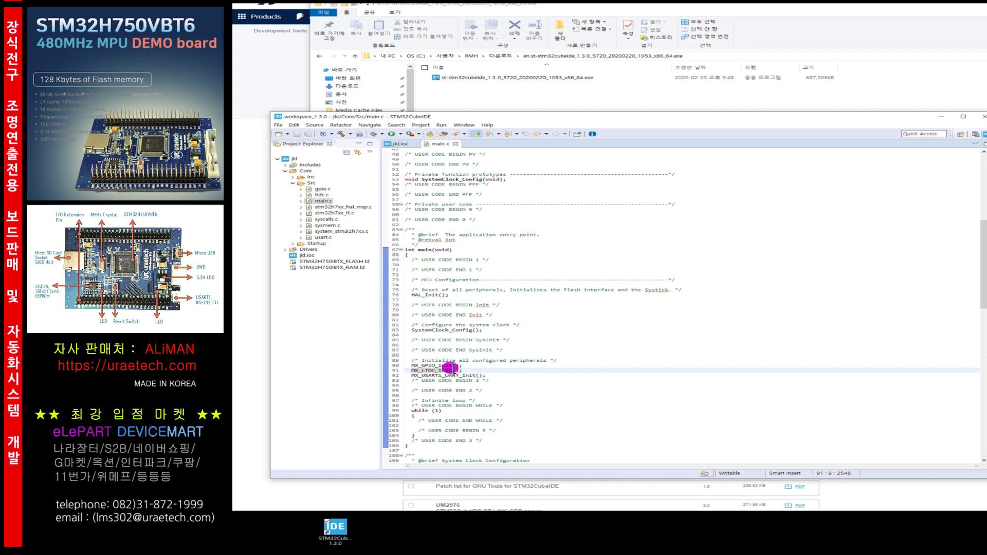
pyautogui.click(429, 376)
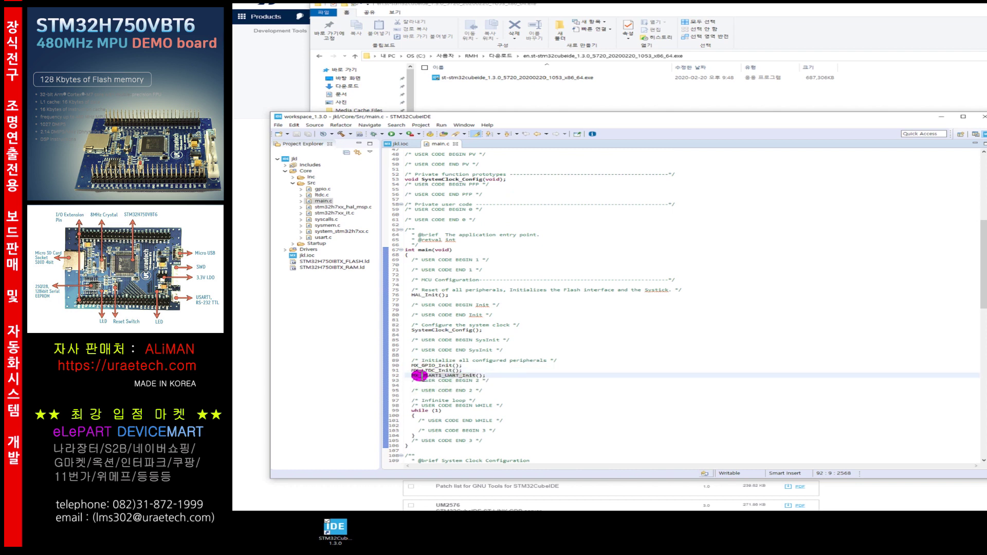
pyautogui.moveTo(422, 375); pyautogui.dragTo(439, 375)
pyautogui.click(463, 381)
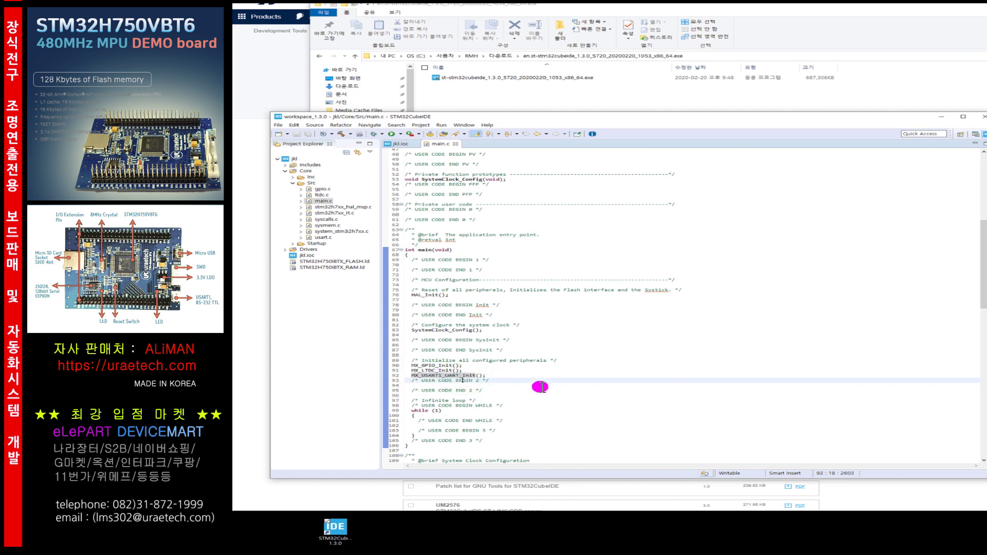
pyautogui.scroll(-1, 540, 387)
pyautogui.click(430, 360)
pyautogui.moveTo(430, 360)
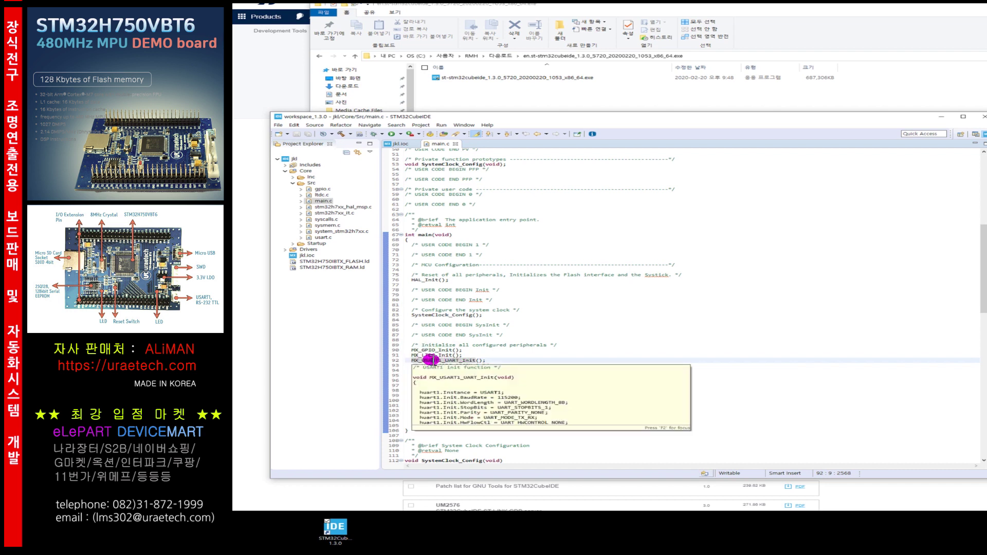
pyautogui.click(550, 358)
pyautogui.click(438, 360)
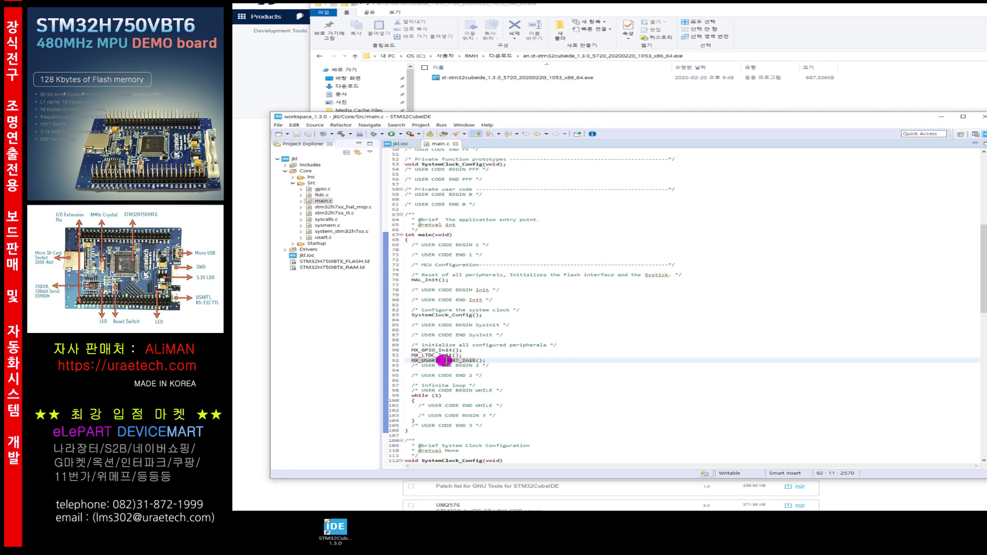
# Open usart.c from the project tree to see huart1 configured at 115200 baud
pyautogui.click(400, 145)
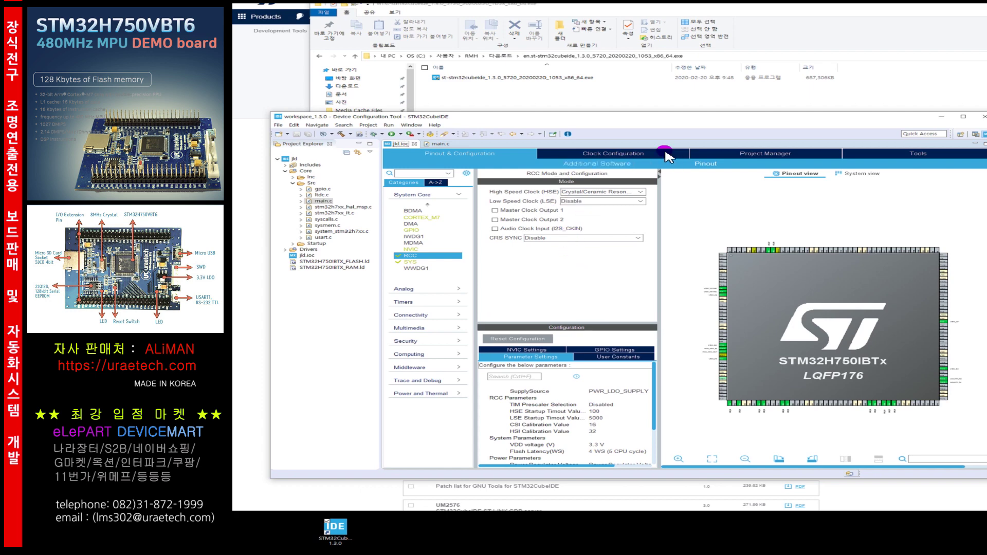
pyautogui.click(325, 202)
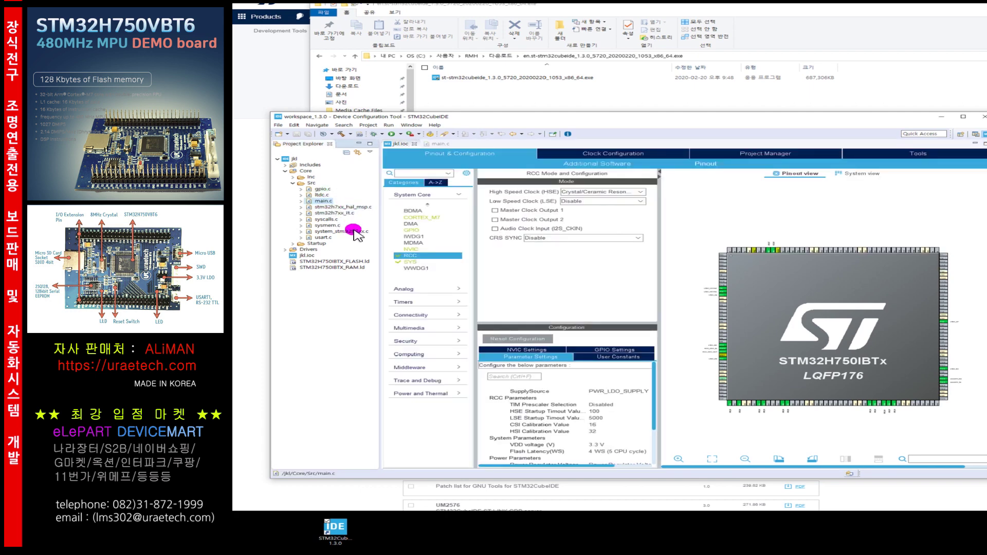
pyautogui.doubleClick(324, 237)
pyautogui.scroll(-2, 661, 285)
# Scroll through usart.c, then switch back to the jkl.ioc editor showing RCC settings
pyautogui.scroll(-7, 661, 284)
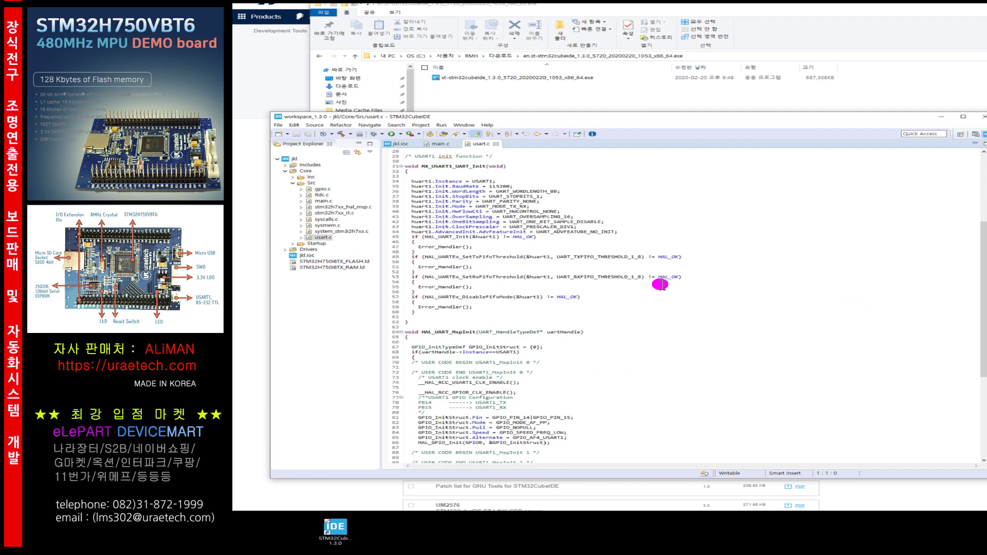
pyautogui.scroll(1, 661, 285)
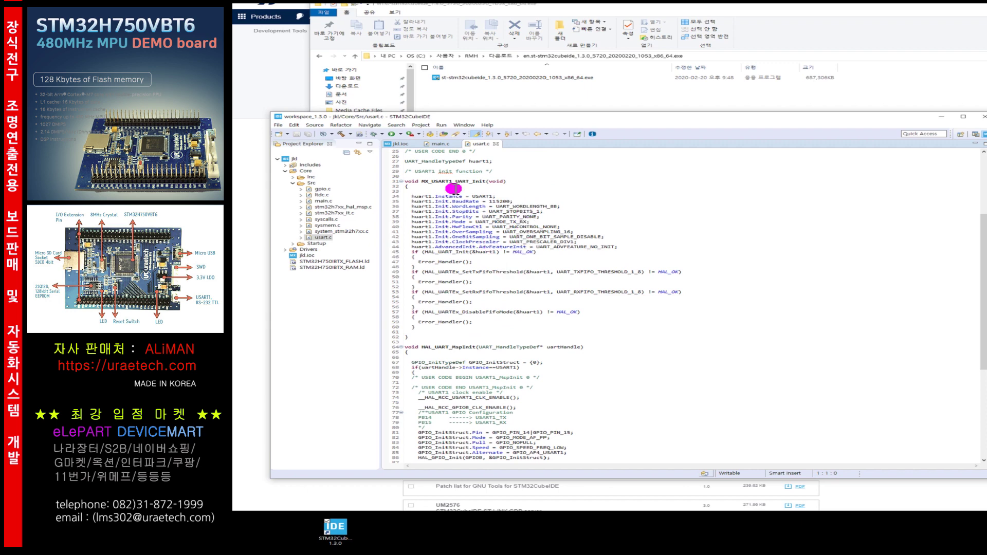
pyautogui.click(401, 144)
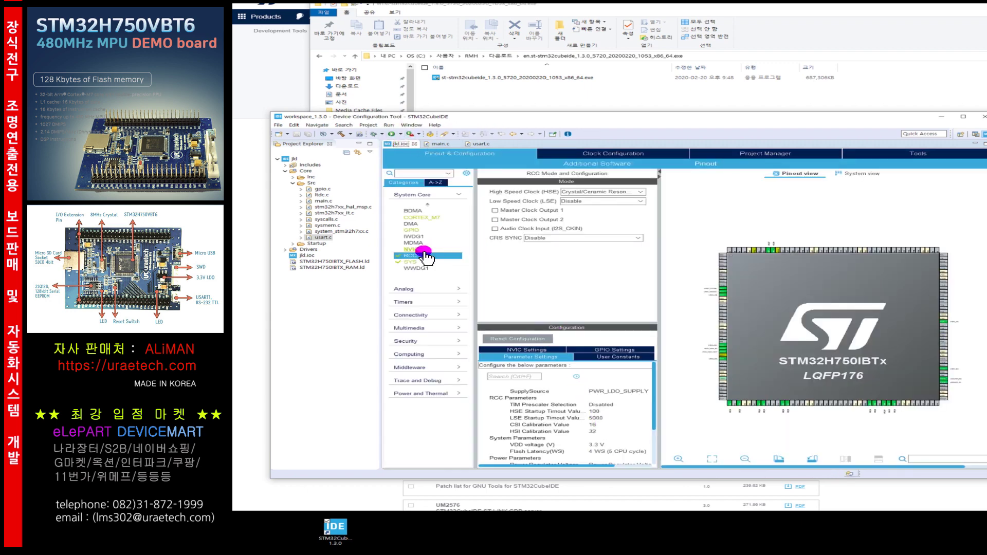
# Open USART1 under Connectivity and set its Baud Rate to 9600
pyautogui.click(457, 195)
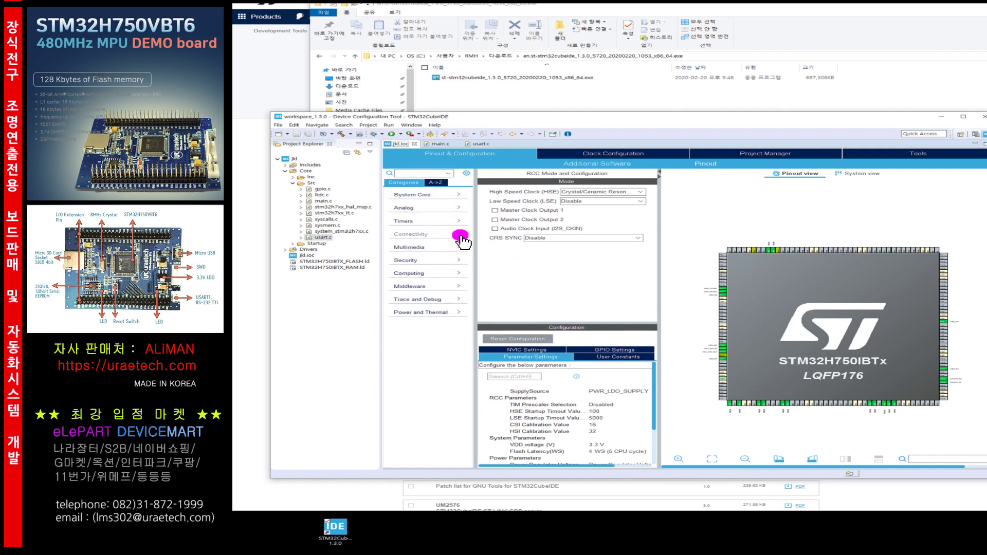
pyautogui.click(456, 235)
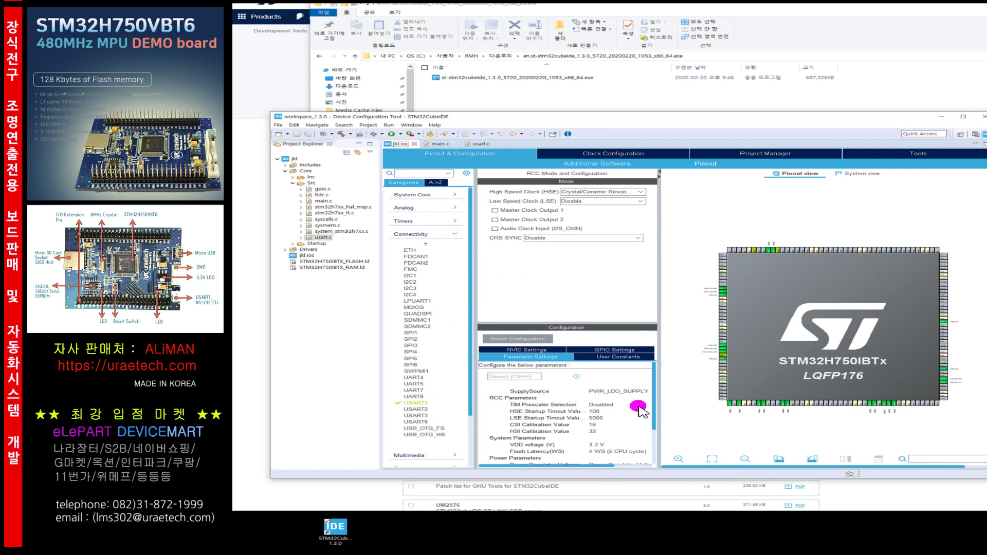
pyautogui.click(415, 403)
pyautogui.click(646, 399)
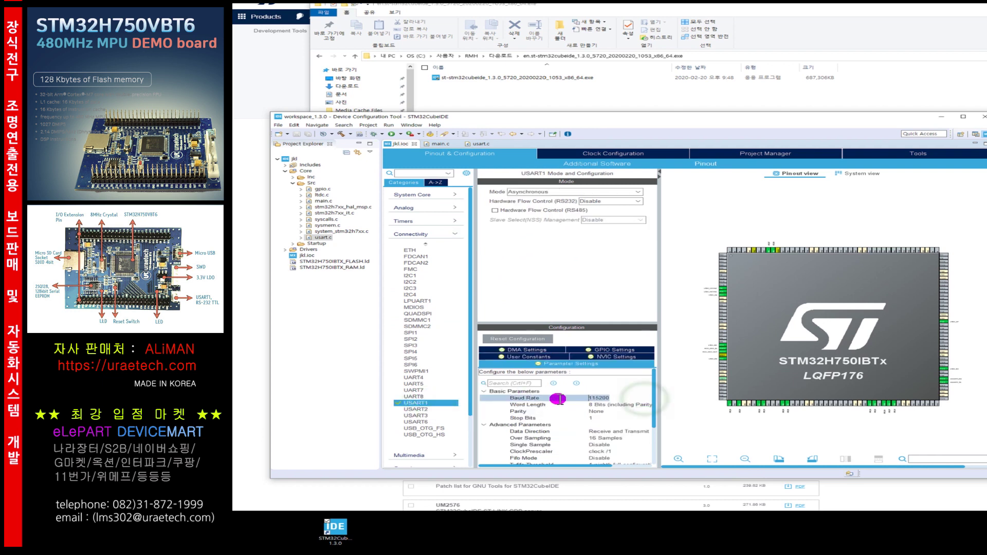
pyautogui.write('960')
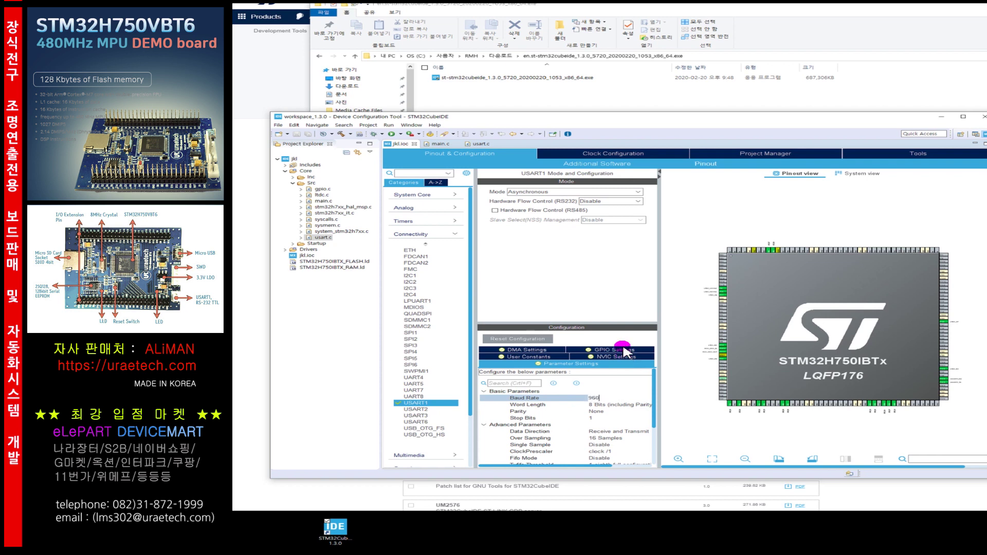
pyautogui.write('0')
pyautogui.press('Return')
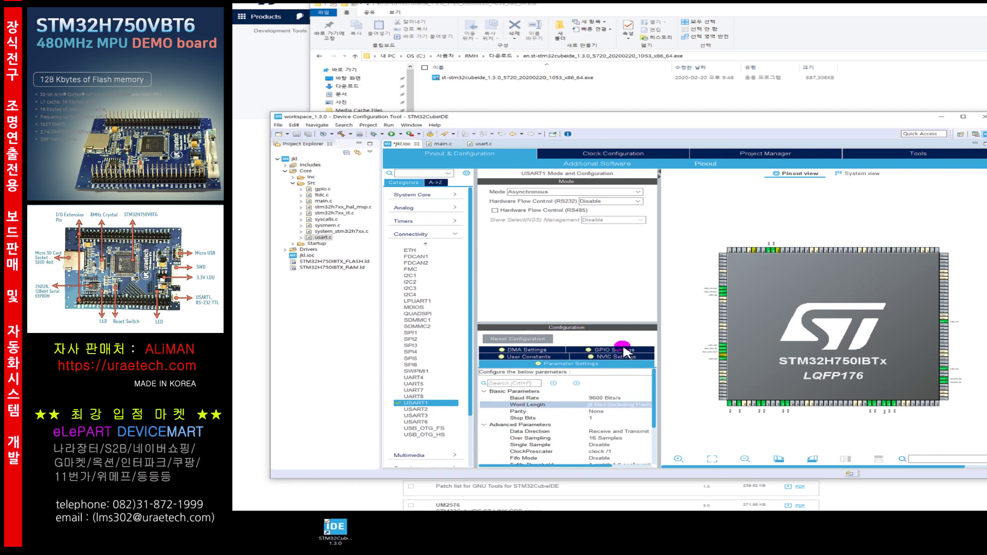
pyautogui.click(559, 266)
# Set RS232 flow control to Disable and enable RS485 hardware flow control on USART1
pyautogui.click(599, 202)
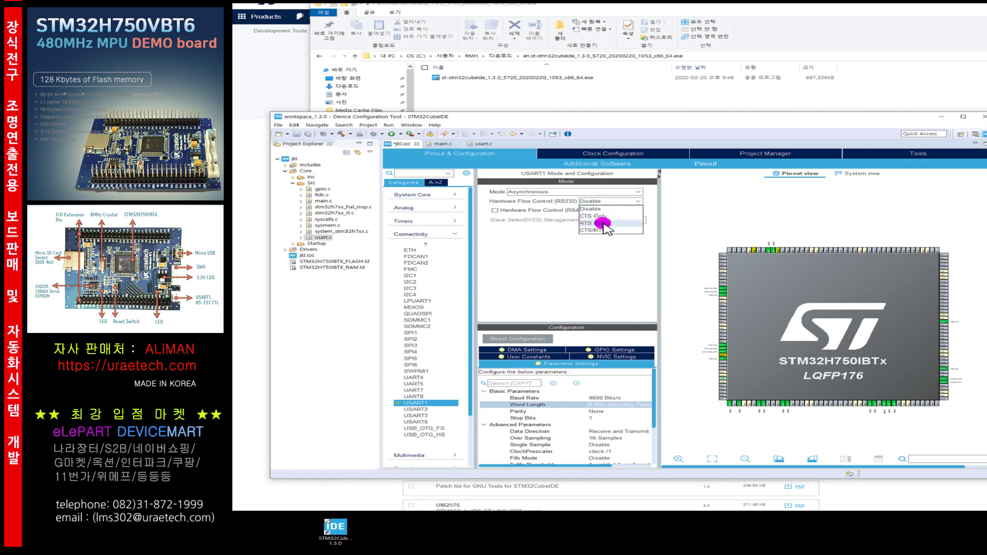
pyautogui.click(603, 223)
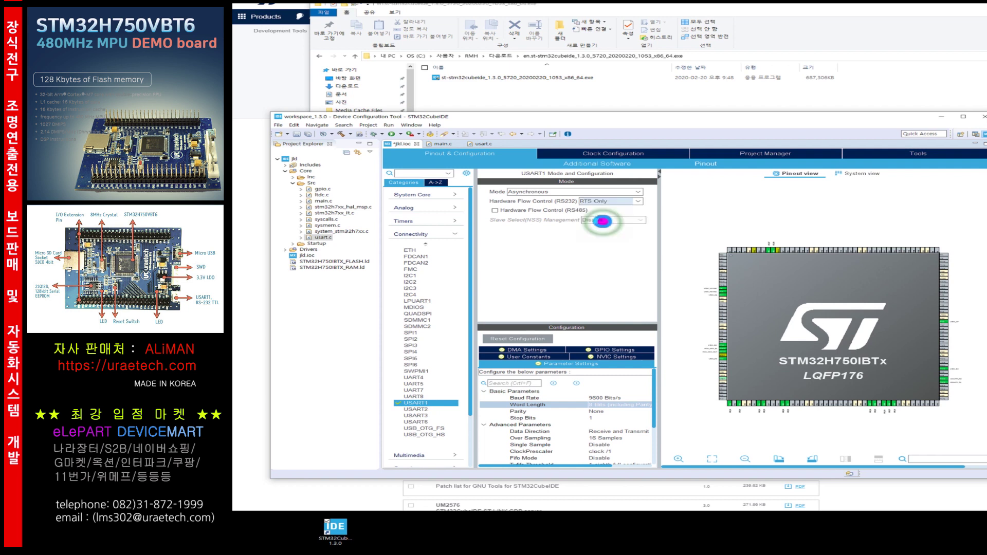
pyautogui.click(499, 215)
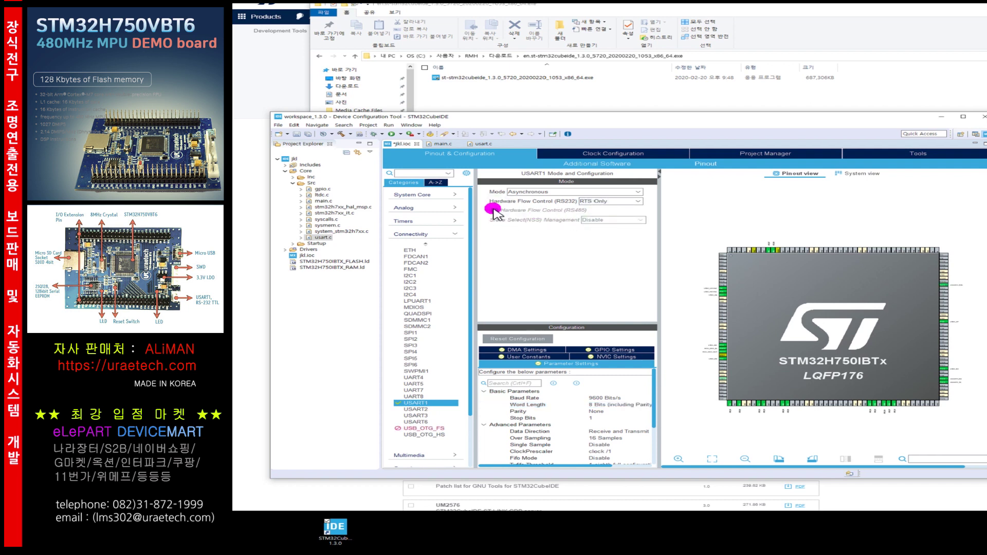
pyautogui.click(600, 202)
pyautogui.click(592, 208)
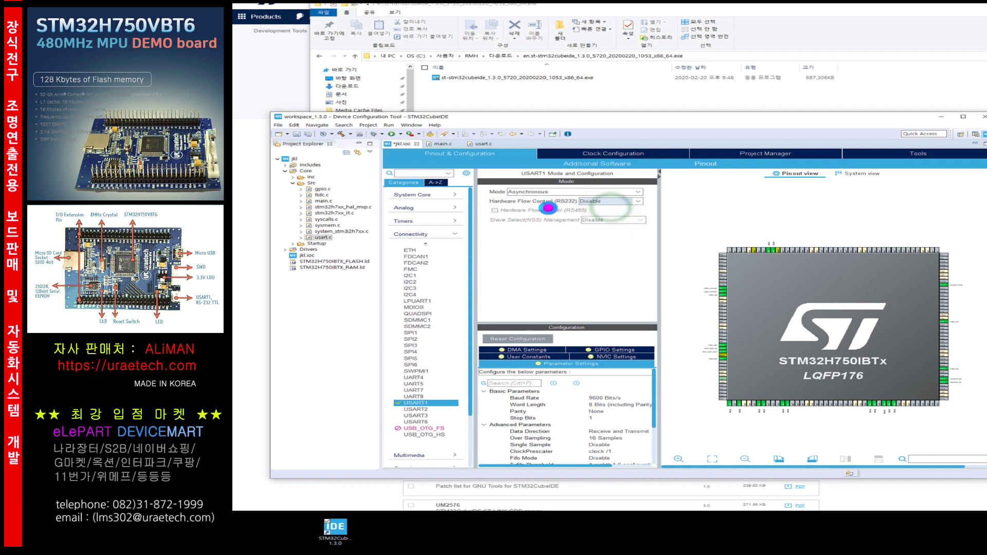
pyautogui.click(497, 210)
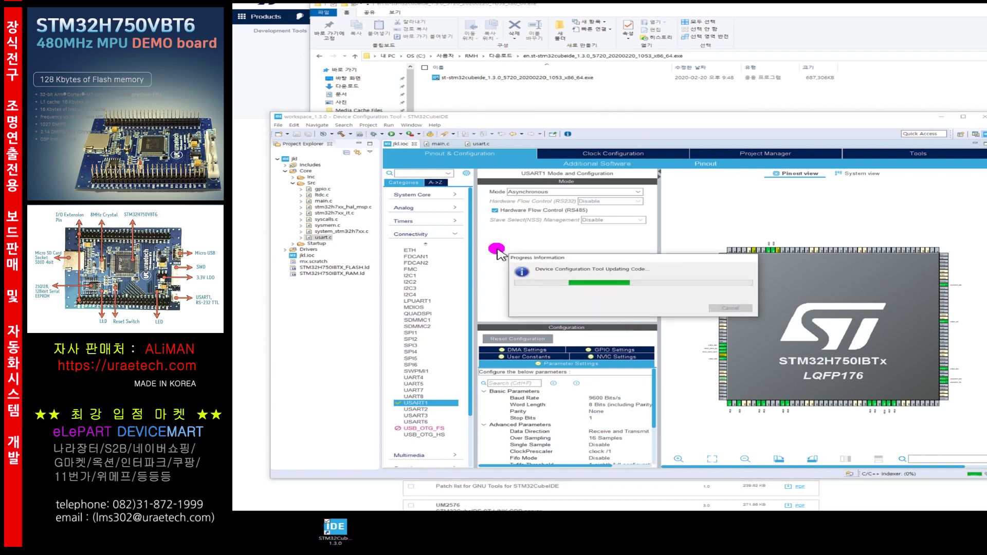
pyautogui.click(481, 145)
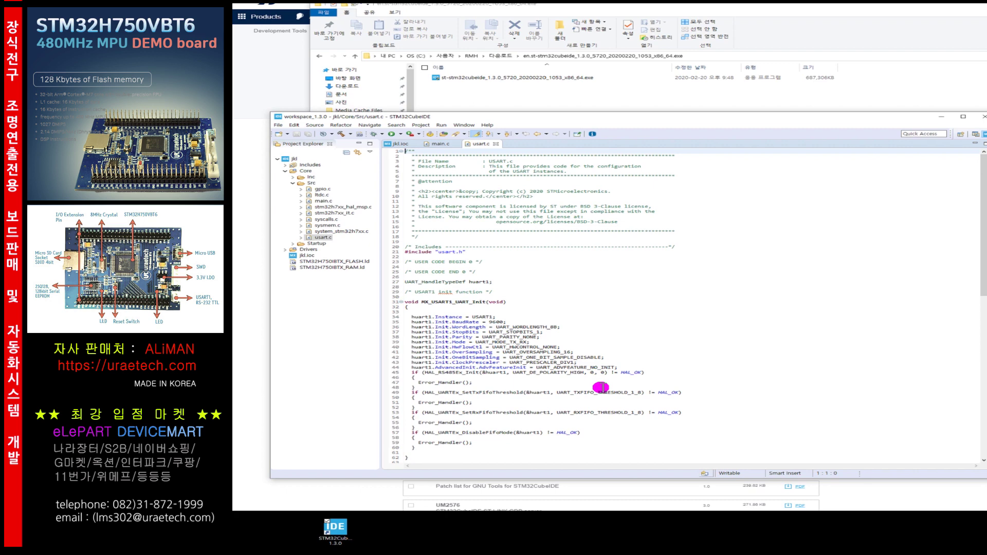
pyautogui.scroll(-2, 599, 388)
pyautogui.scroll(-2, 587, 416)
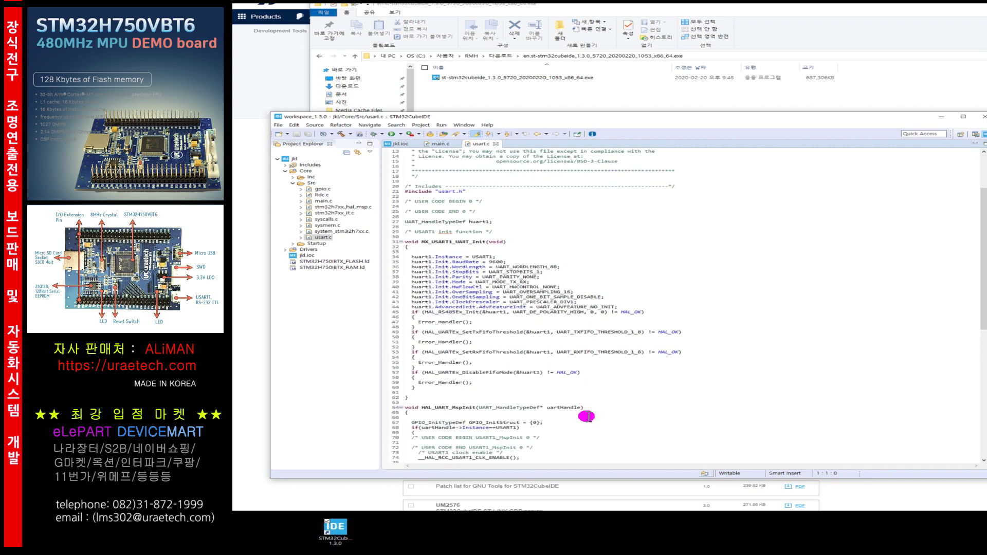
pyautogui.scroll(-3, 586, 417)
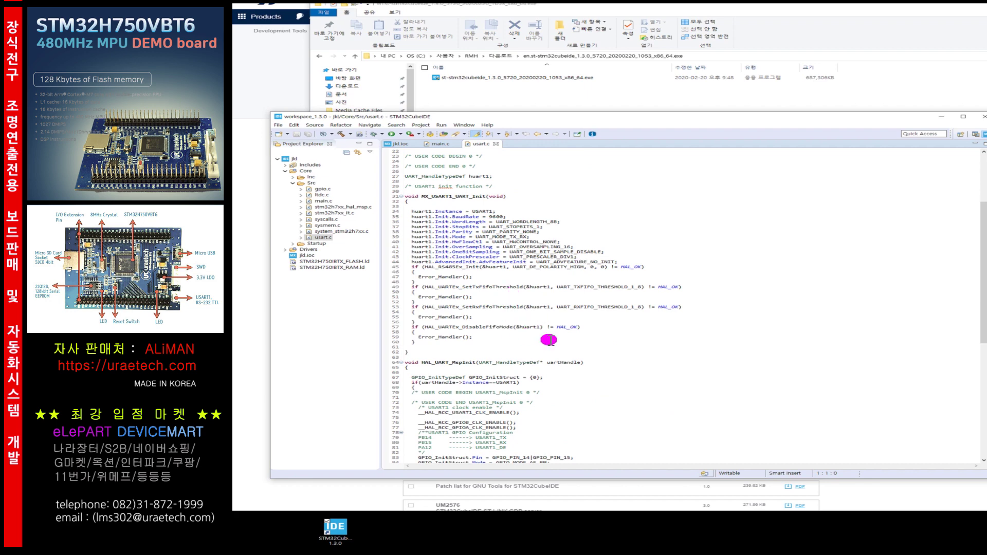
pyautogui.scroll(7, 585, 350)
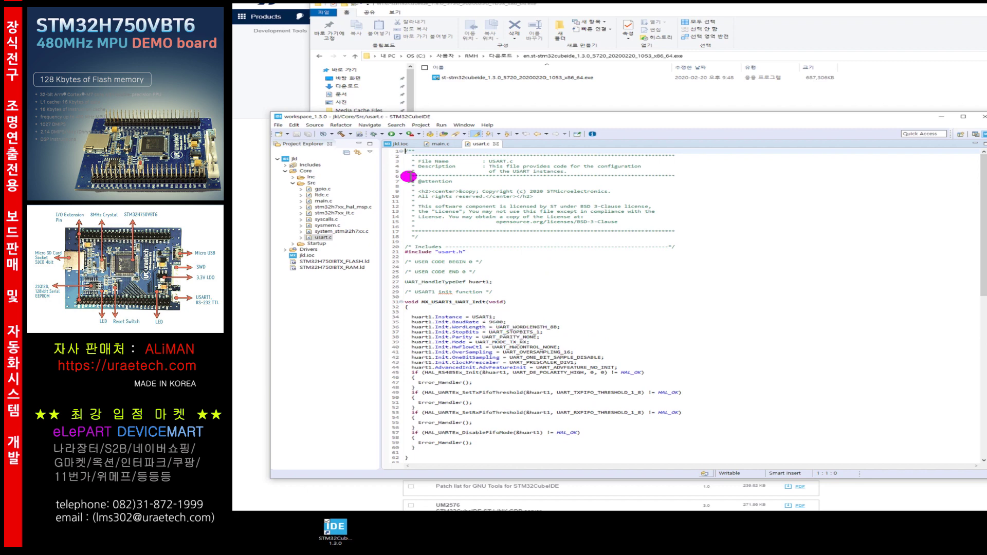
pyautogui.click(399, 144)
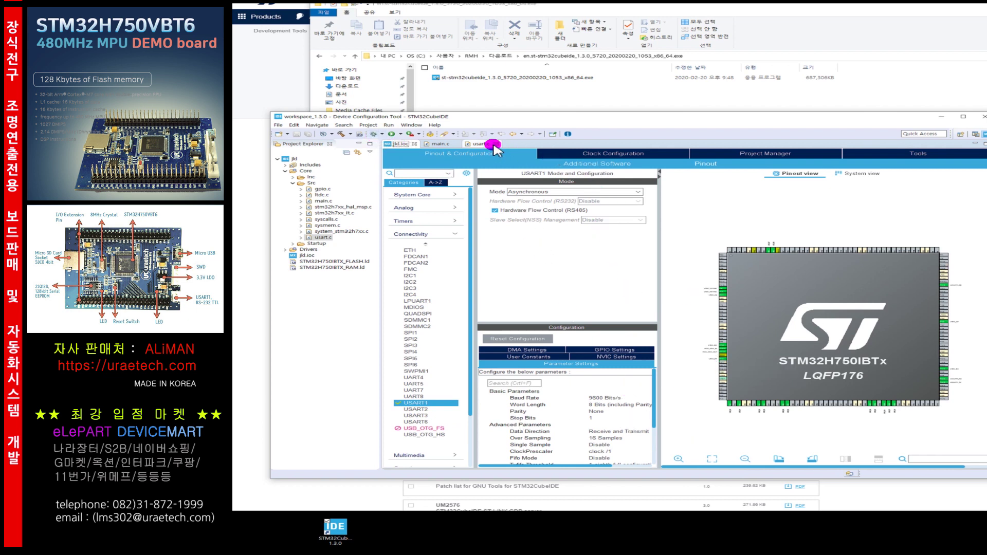
pyautogui.click(476, 145)
pyautogui.click(595, 302)
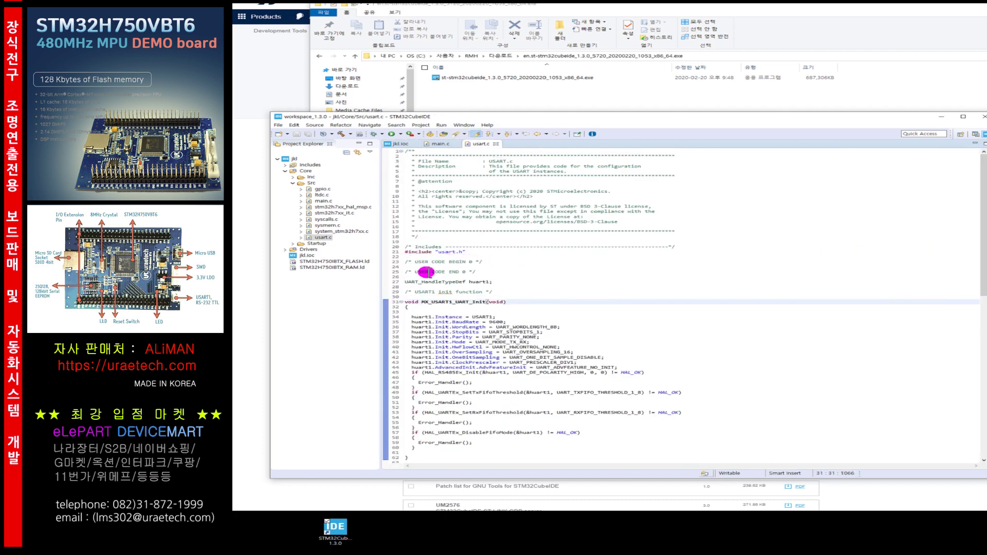
pyautogui.click(488, 272)
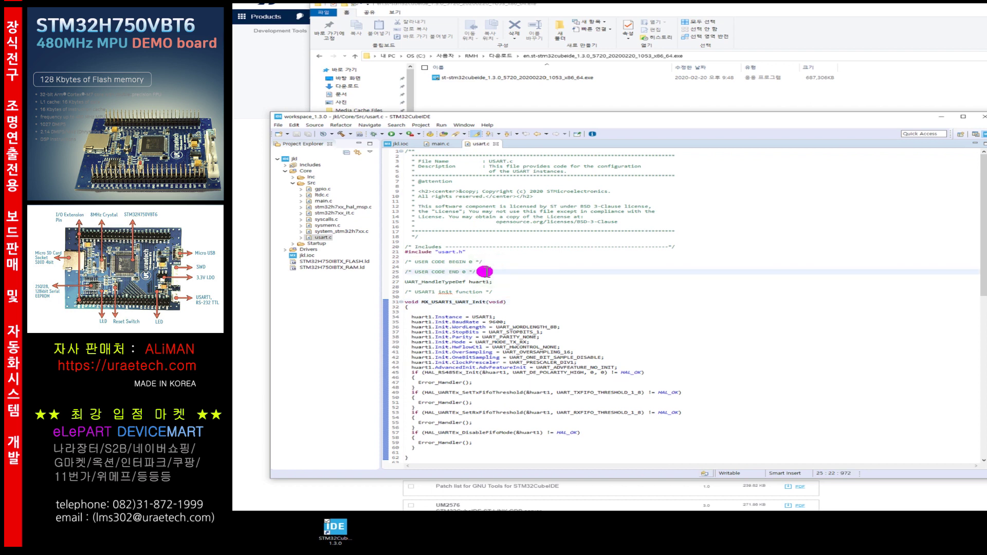
pyautogui.click(497, 267)
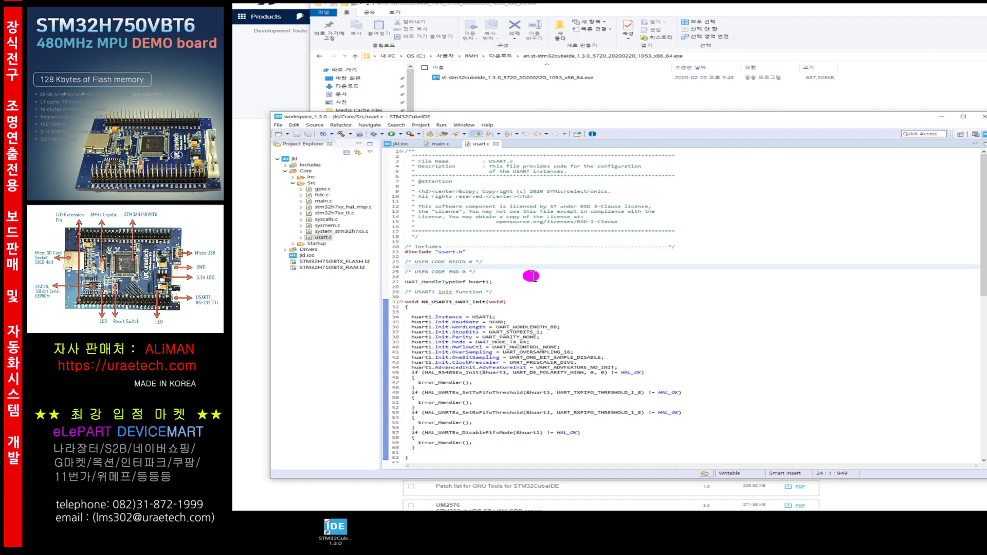
pyautogui.scroll(-5, 532, 276)
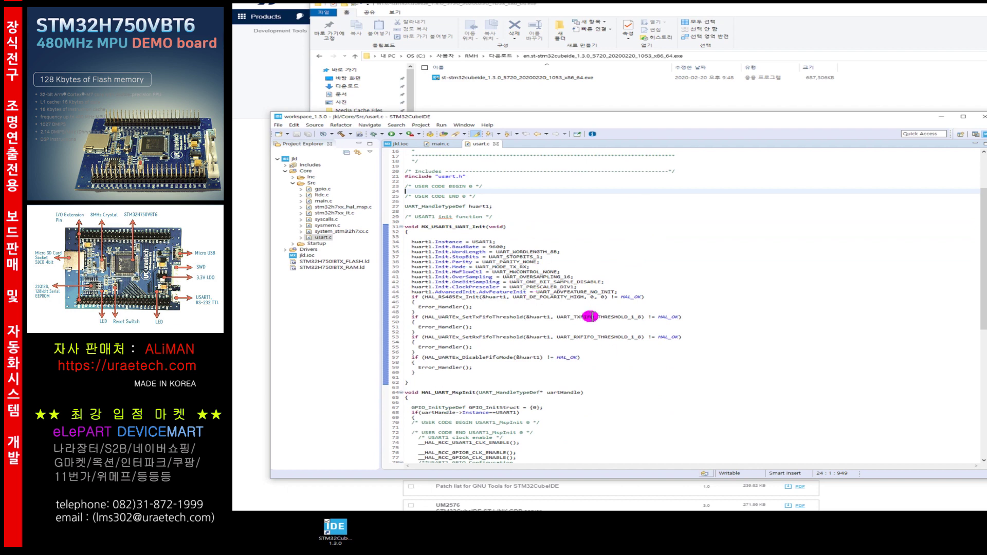
pyautogui.scroll(-3, 590, 317)
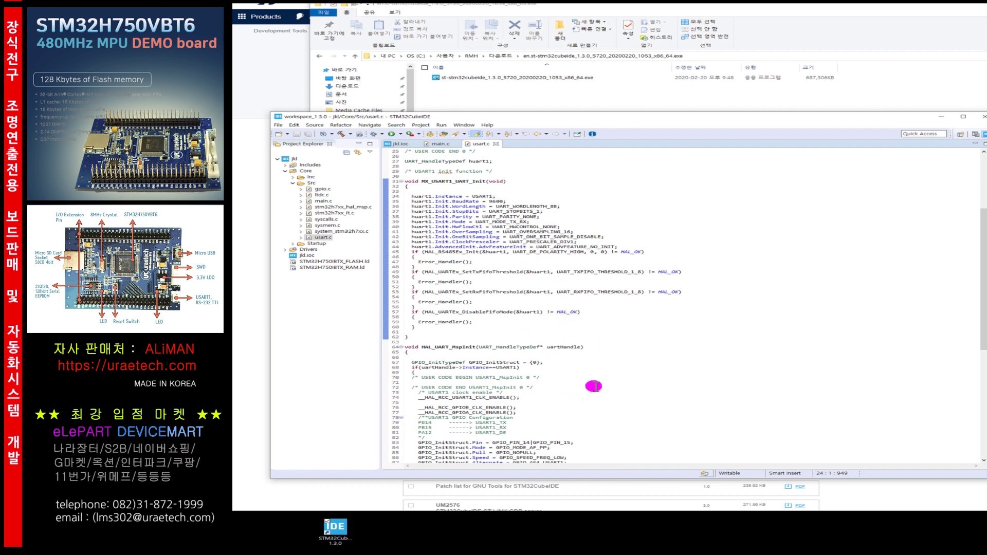
pyautogui.click(541, 382)
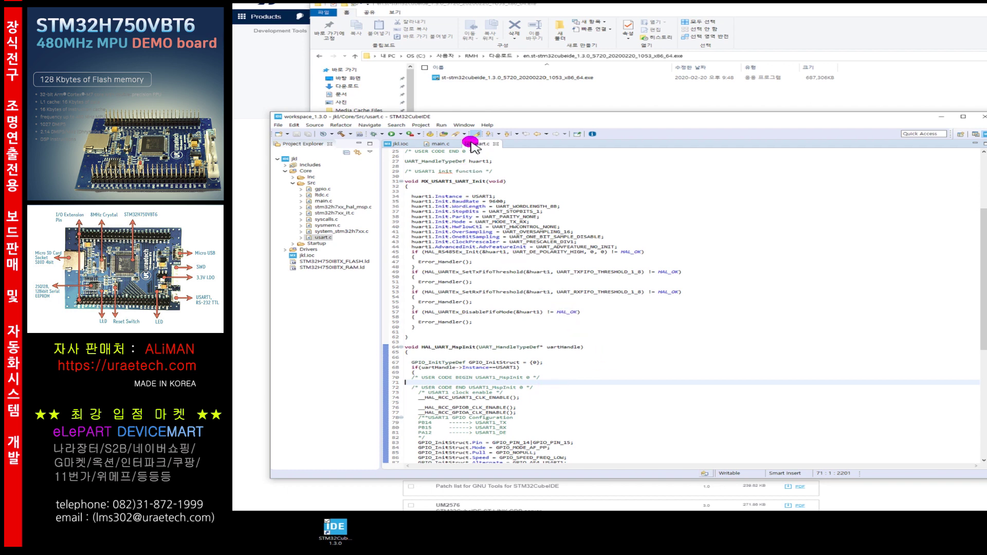
# Switch from the jkl.ioc configuration to the main.c source file
pyautogui.click(404, 145)
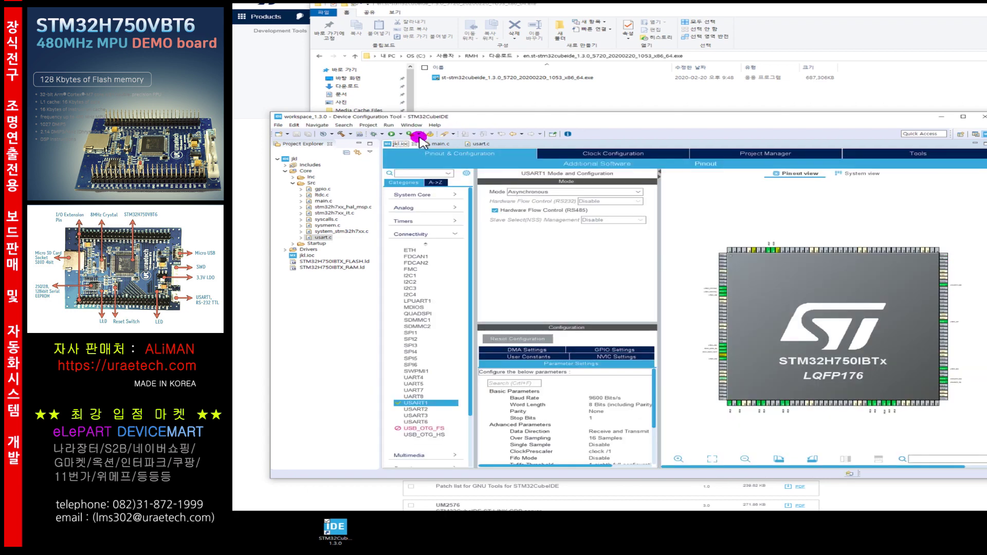
pyautogui.click(437, 144)
pyautogui.click(595, 346)
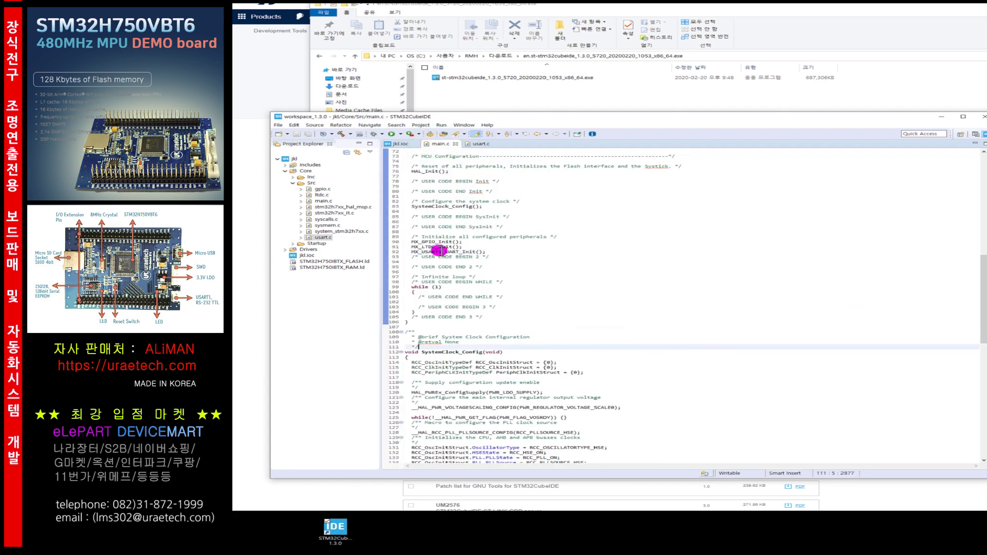
# Build jkl, enlarge the build console, and switch to the C/C++ perspective
pyautogui.click(340, 135)
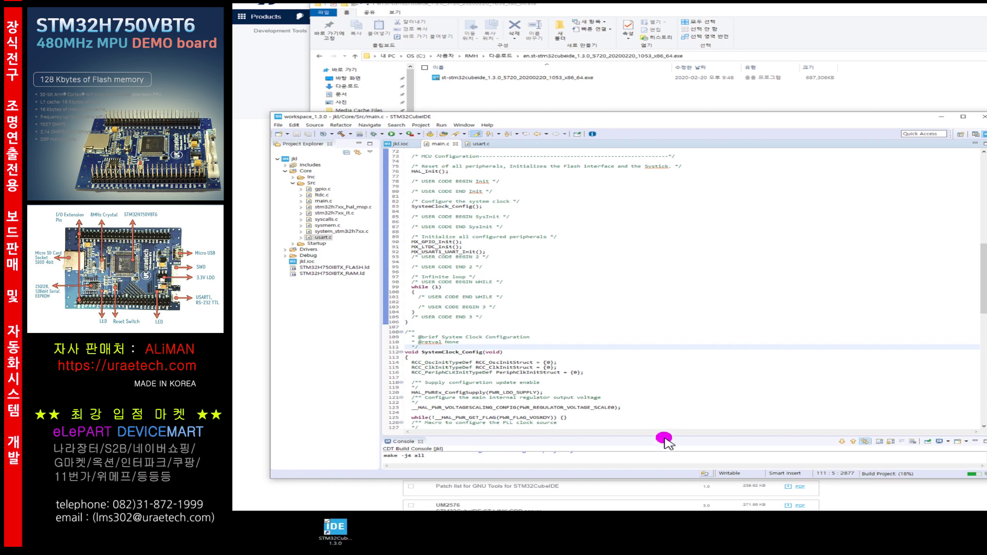
pyautogui.moveTo(663, 433); pyautogui.dragTo(663, 407)
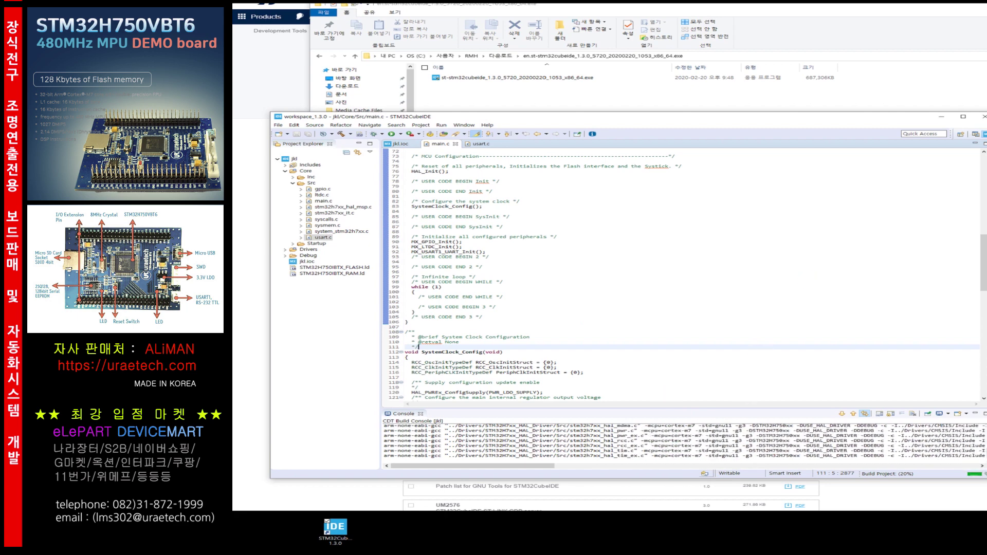
pyautogui.click(973, 135)
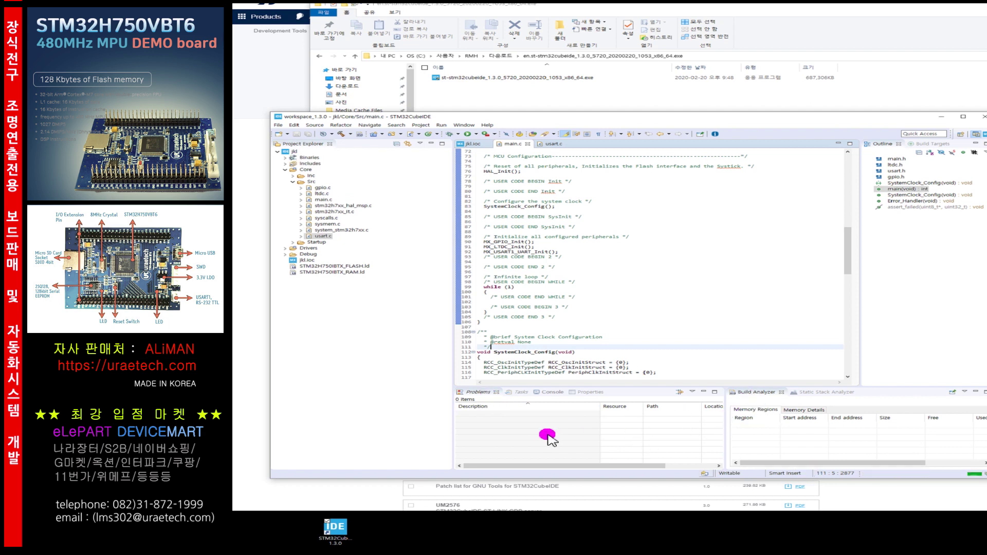
# Check the Problems list and build console, confirming 0 errors and 0 warnings
pyautogui.click(578, 436)
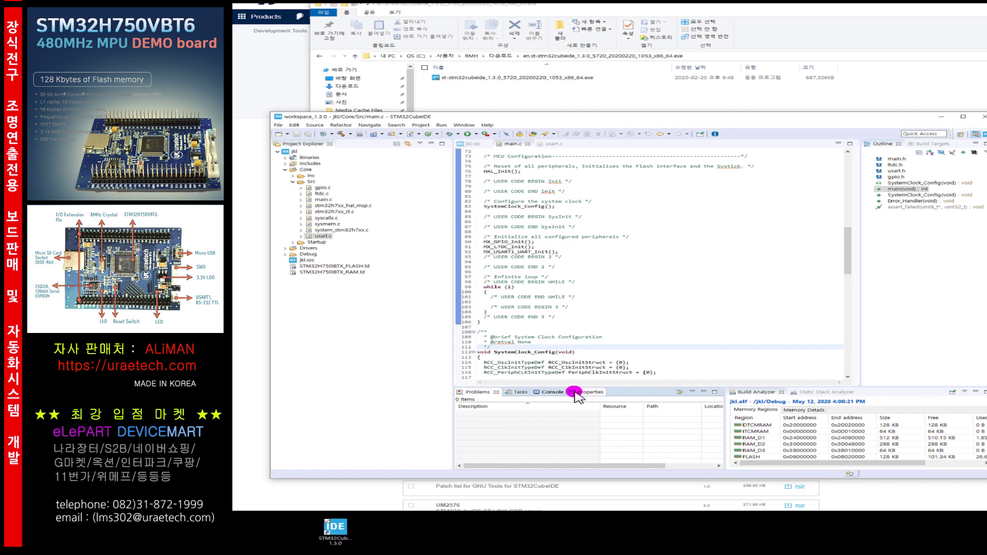
pyautogui.click(540, 393)
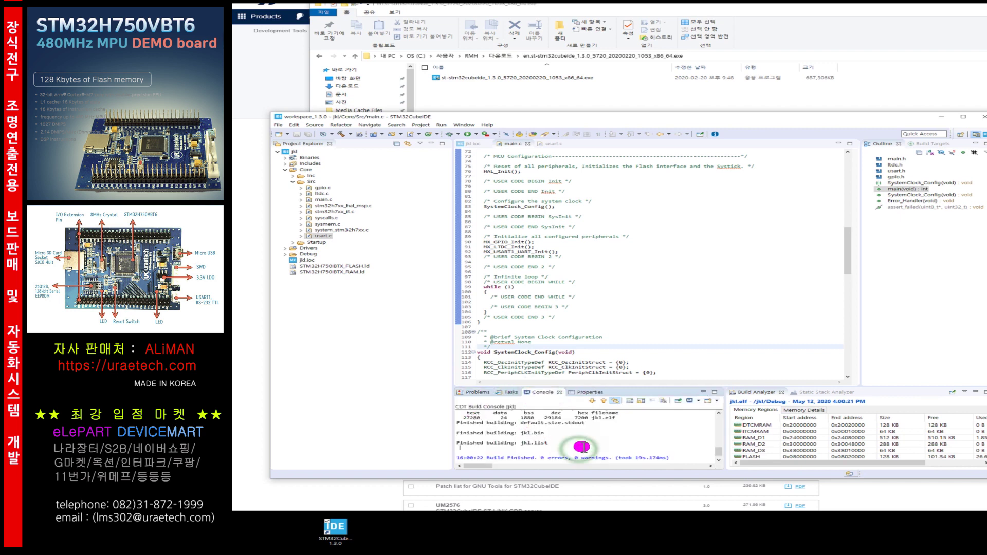
pyautogui.click(629, 442)
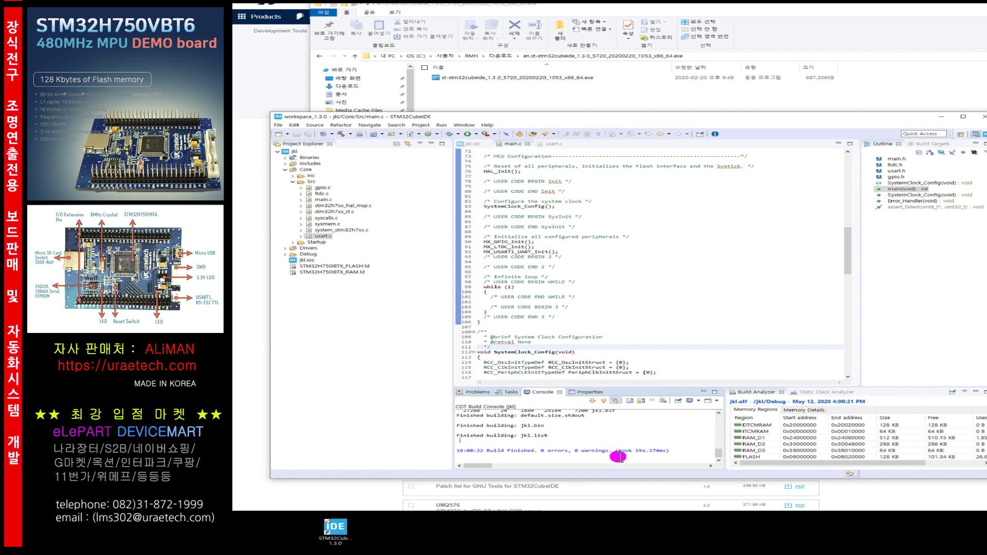
pyautogui.hscroll(2, 787, 457)
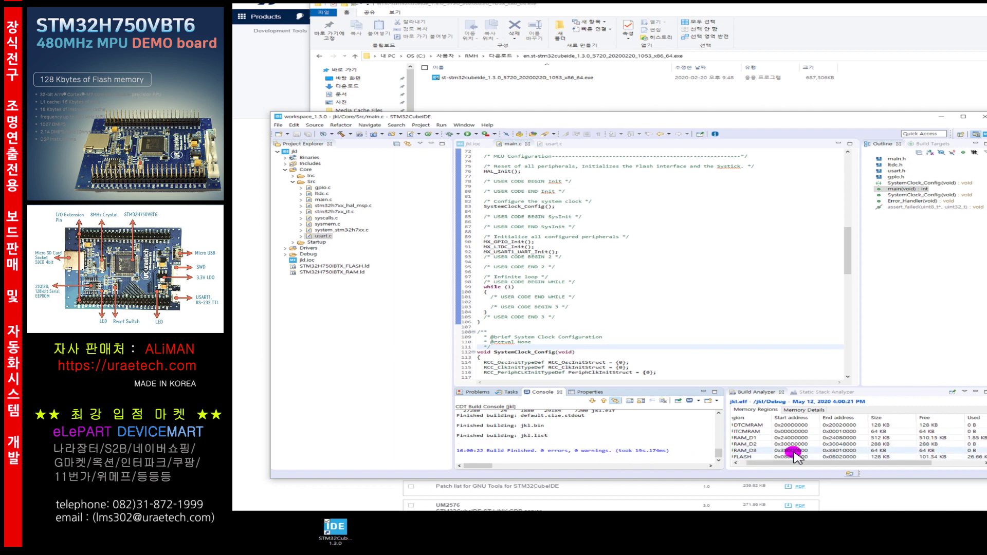
pyautogui.hscroll(2, 946, 454)
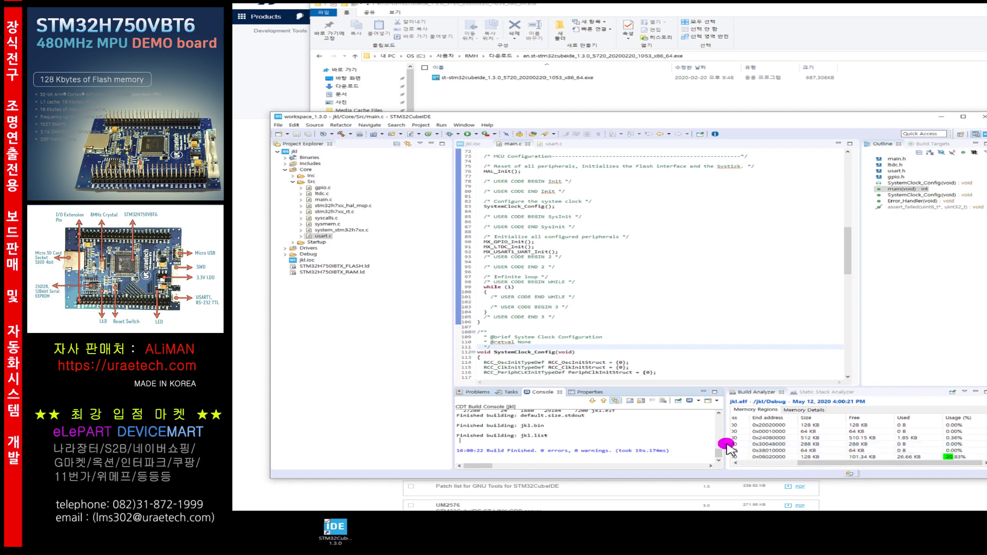
# Widen the Build Analyzer to show FLASH at 26.66 KB of 128 KB, then refocus main.c
pyautogui.moveTo(725, 443); pyautogui.dragTo(594, 442)
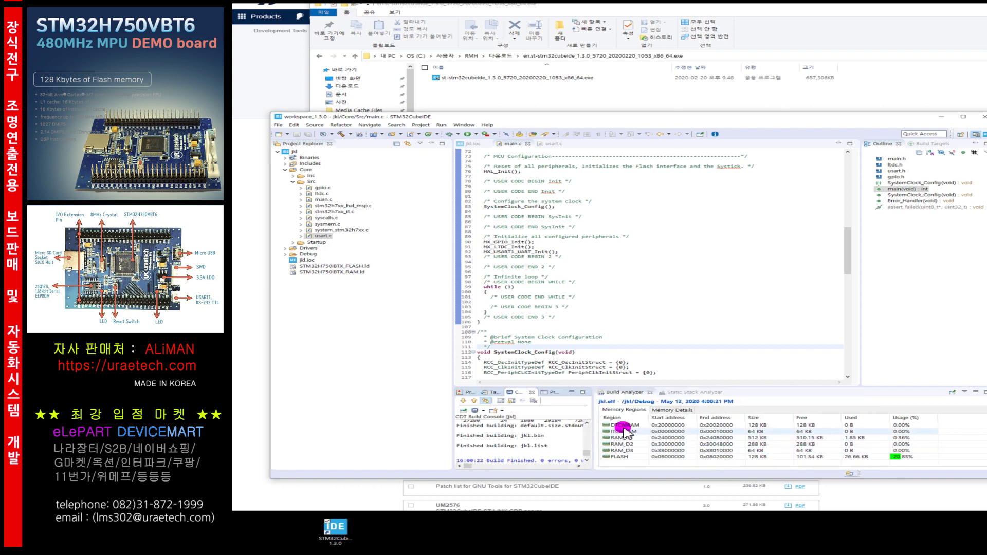
pyautogui.click(621, 458)
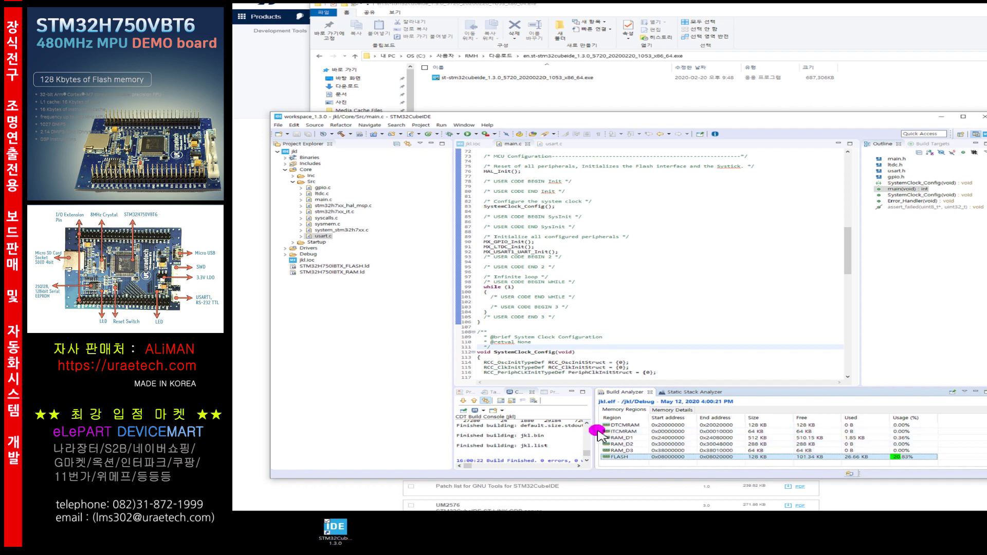
pyautogui.moveTo(593, 431); pyautogui.dragTo(765, 435)
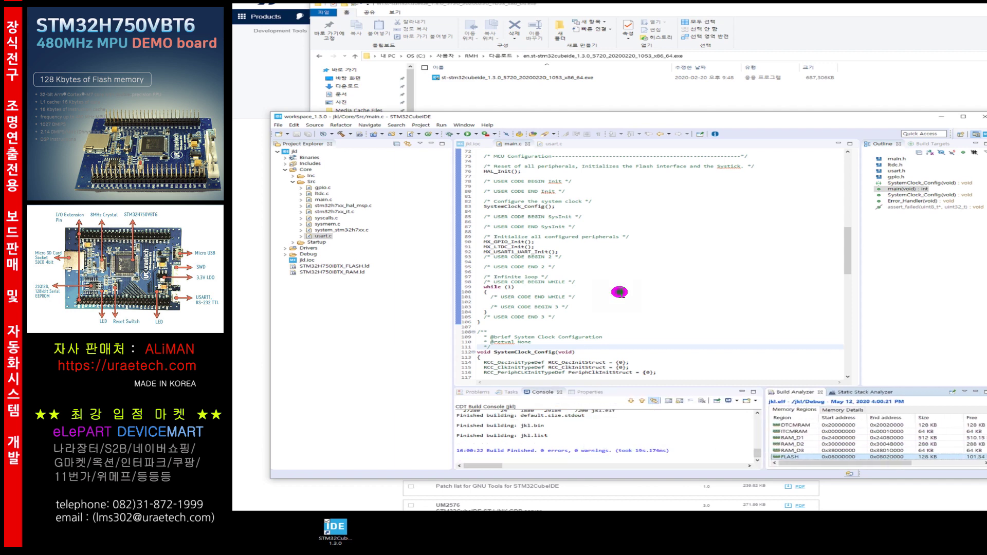
pyautogui.click(620, 292)
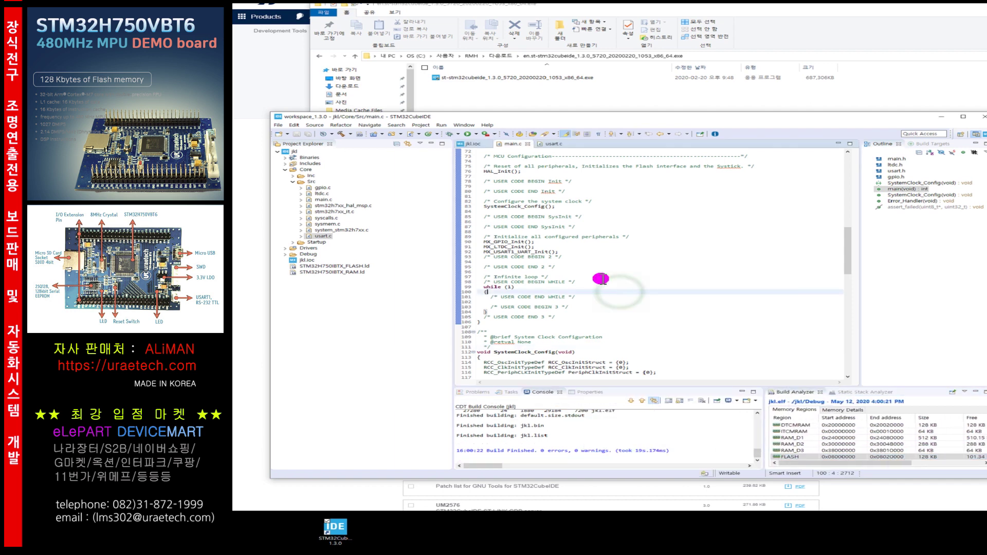
# Launch a jkl Debug session on the board, which fails with an ST-LINK error
pyautogui.click(456, 135)
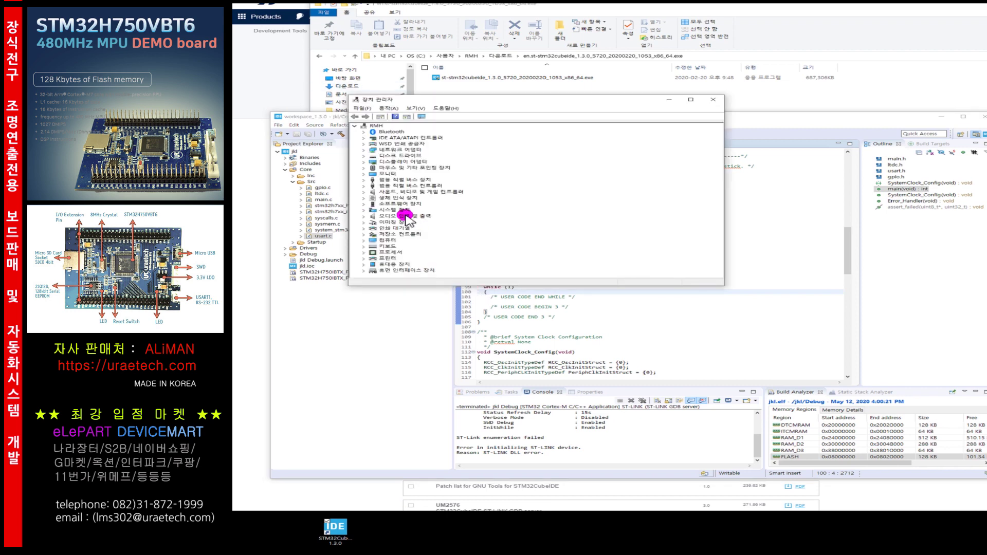
# Confirm STM32 STLink under 범용 직렬 버스 장치 is working properly, then move Device Manager aside
pyautogui.click(363, 180)
pyautogui.click(393, 191)
pyautogui.click(403, 187)
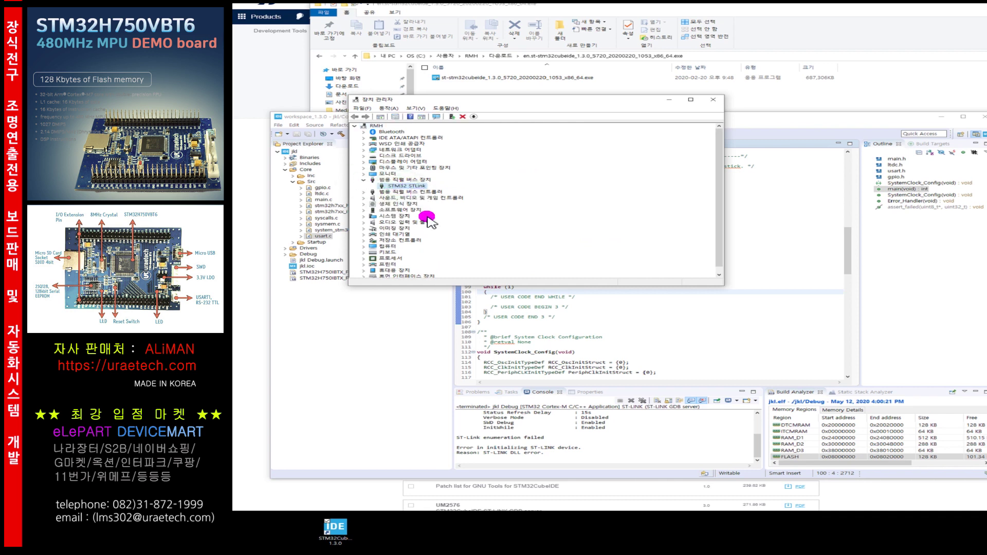
pyautogui.doubleClick(396, 186)
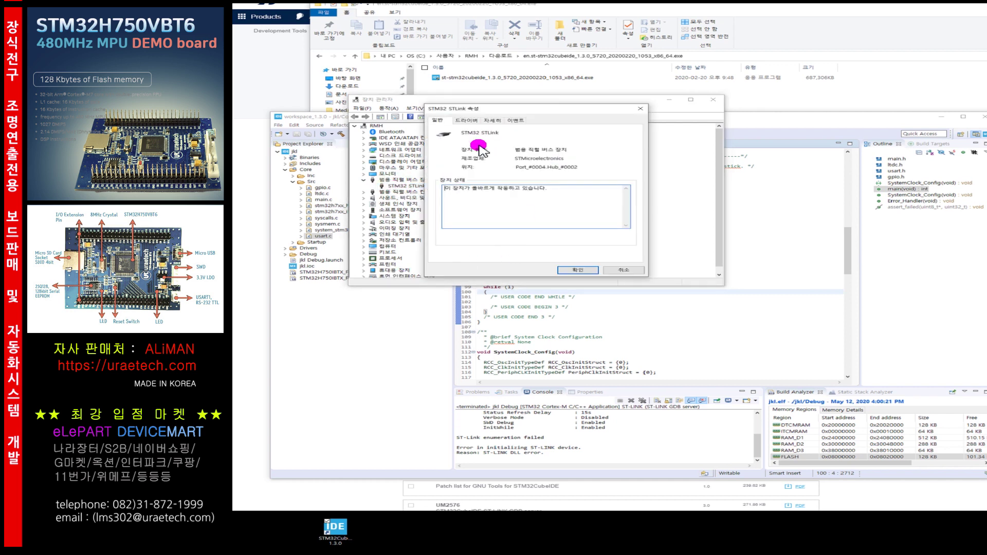
pyautogui.click(578, 269)
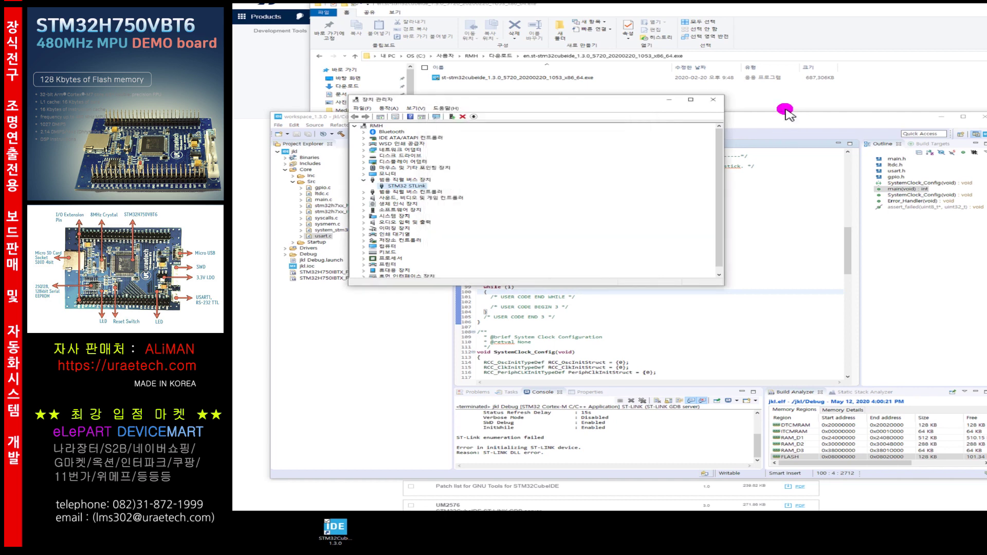
pyautogui.moveTo(617, 100); pyautogui.dragTo(554, 72)
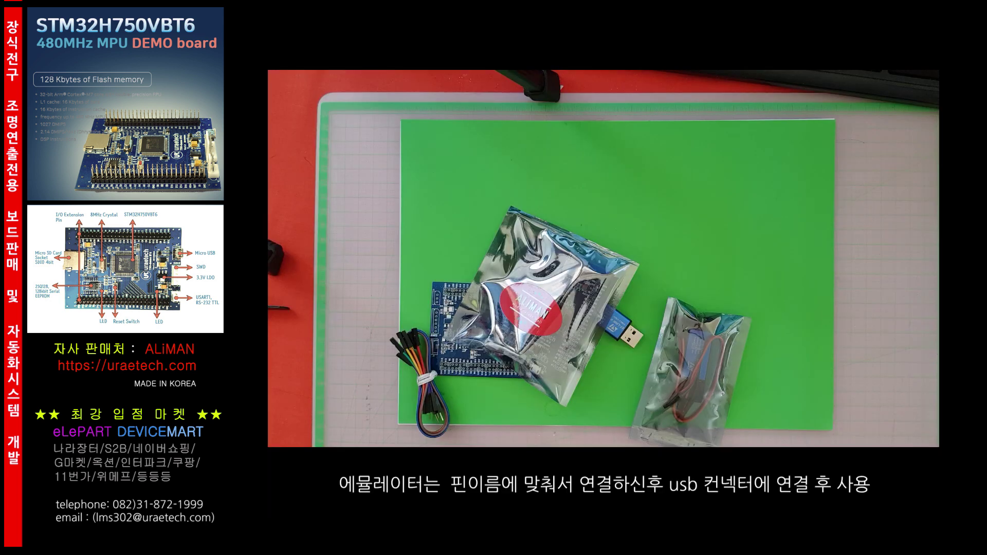